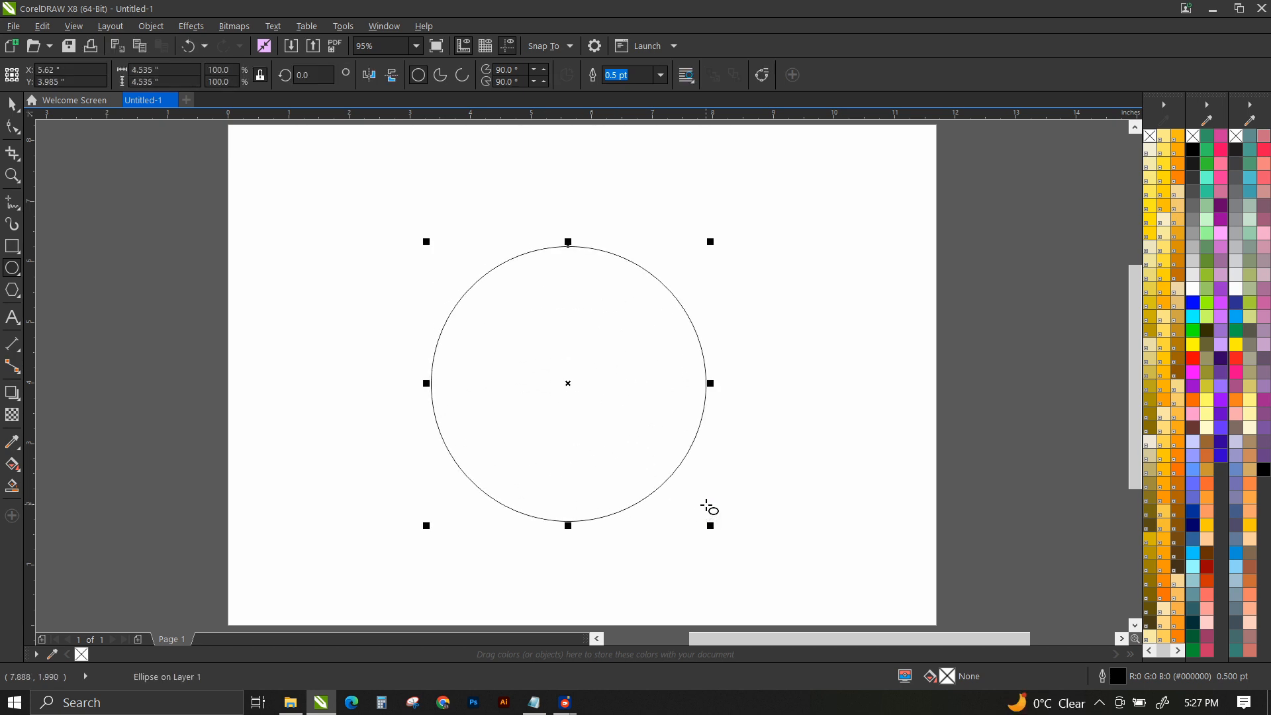
# Center the circle on the page and draw a rectangle about 0.448 by 0.863 inches across the circle's top edge.
pyautogui.press('p')
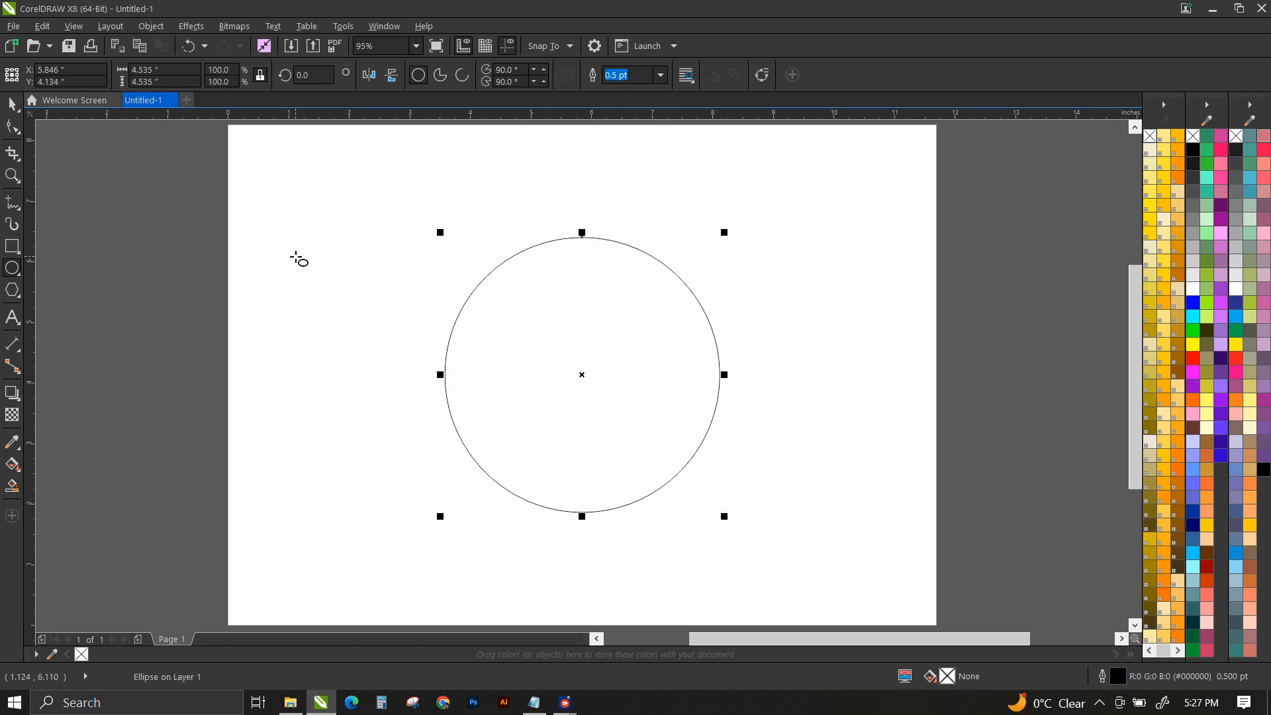
pyautogui.click(12, 249)
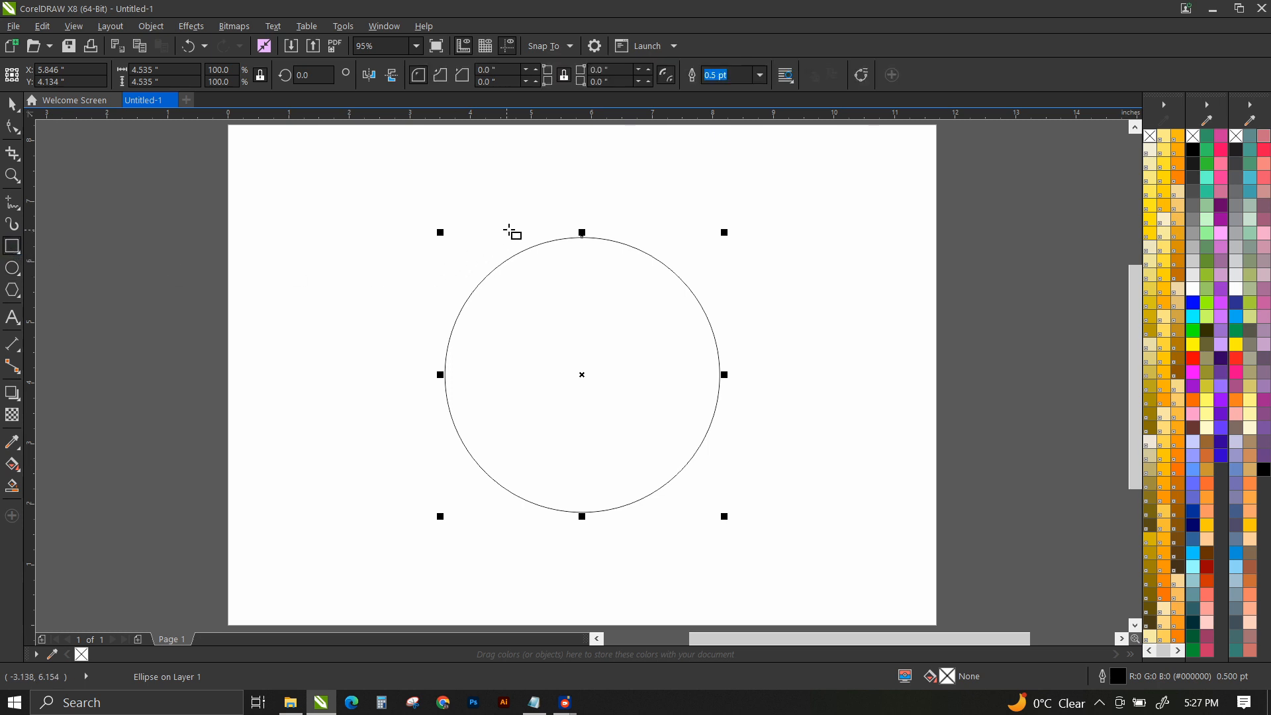
pyautogui.moveTo(562, 200); pyautogui.dragTo(589, 253)
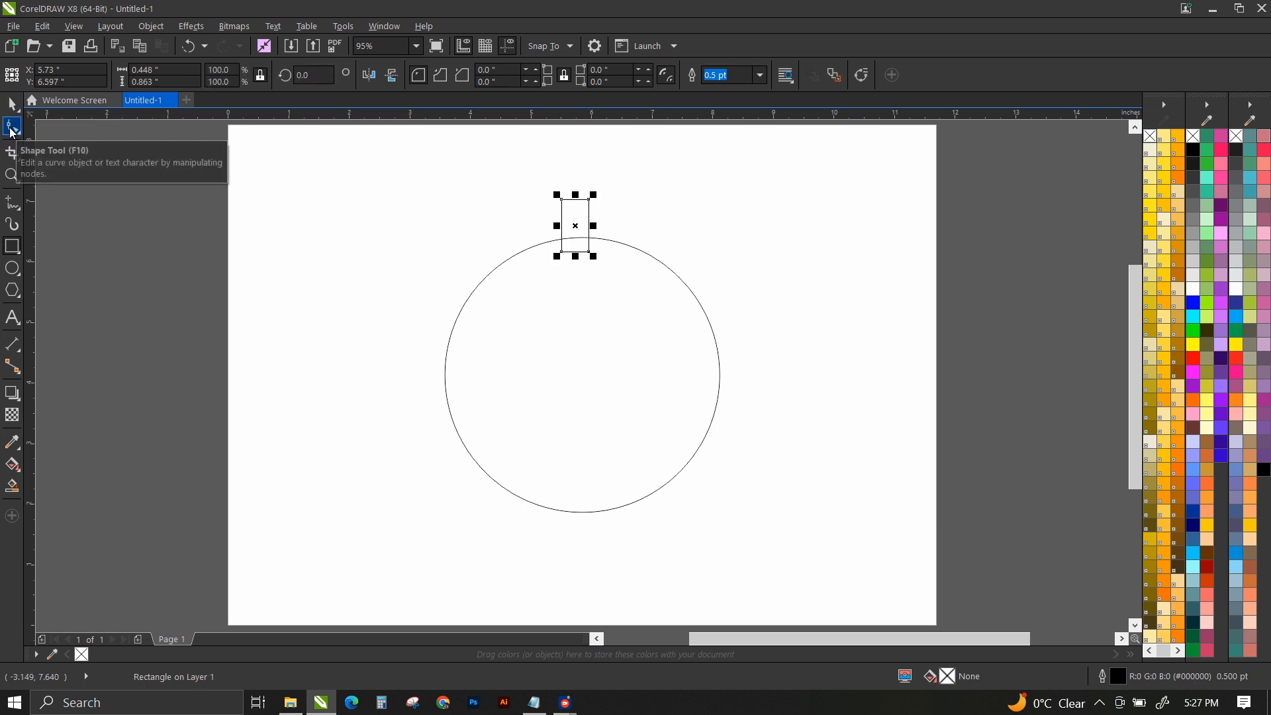
# Round all four corners of the small rectangle to a radius of about 0.045 inches.
pyautogui.click(12, 129)
pyautogui.moveTo(588, 199); pyautogui.dragTo(585, 201)
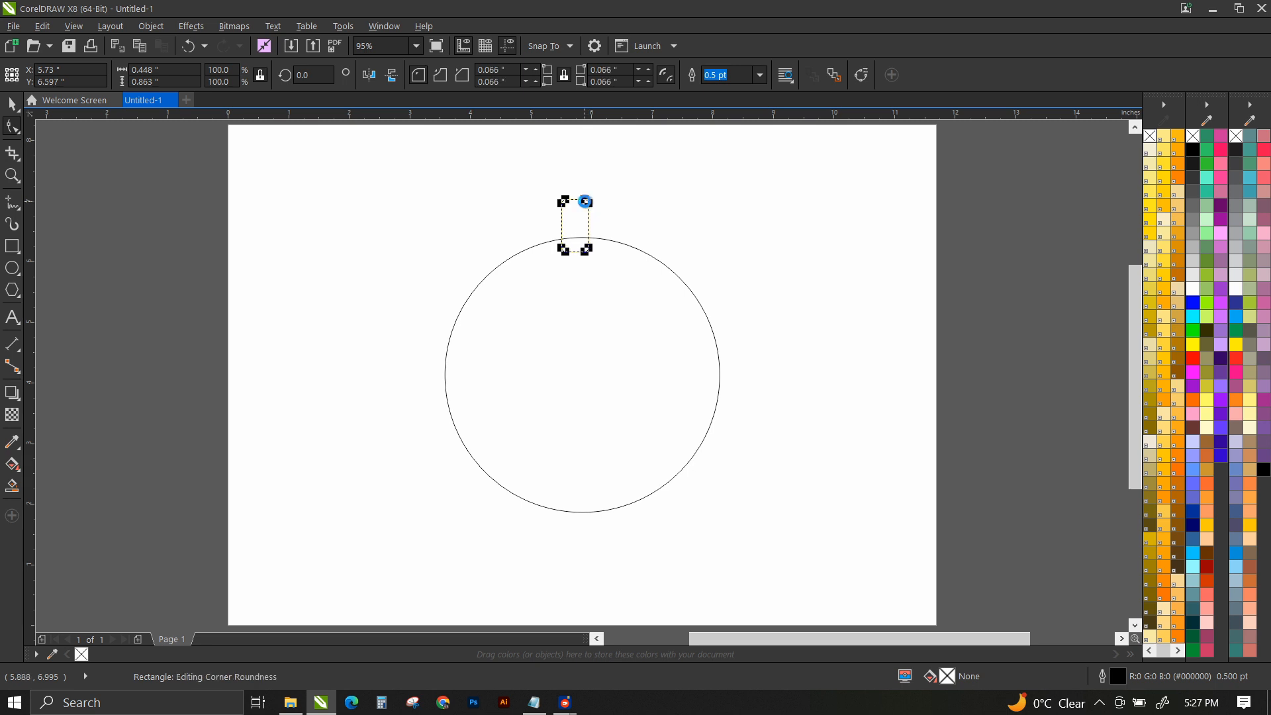
pyautogui.click(12, 175)
pyautogui.moveTo(631, 264); pyautogui.dragTo(629, 262)
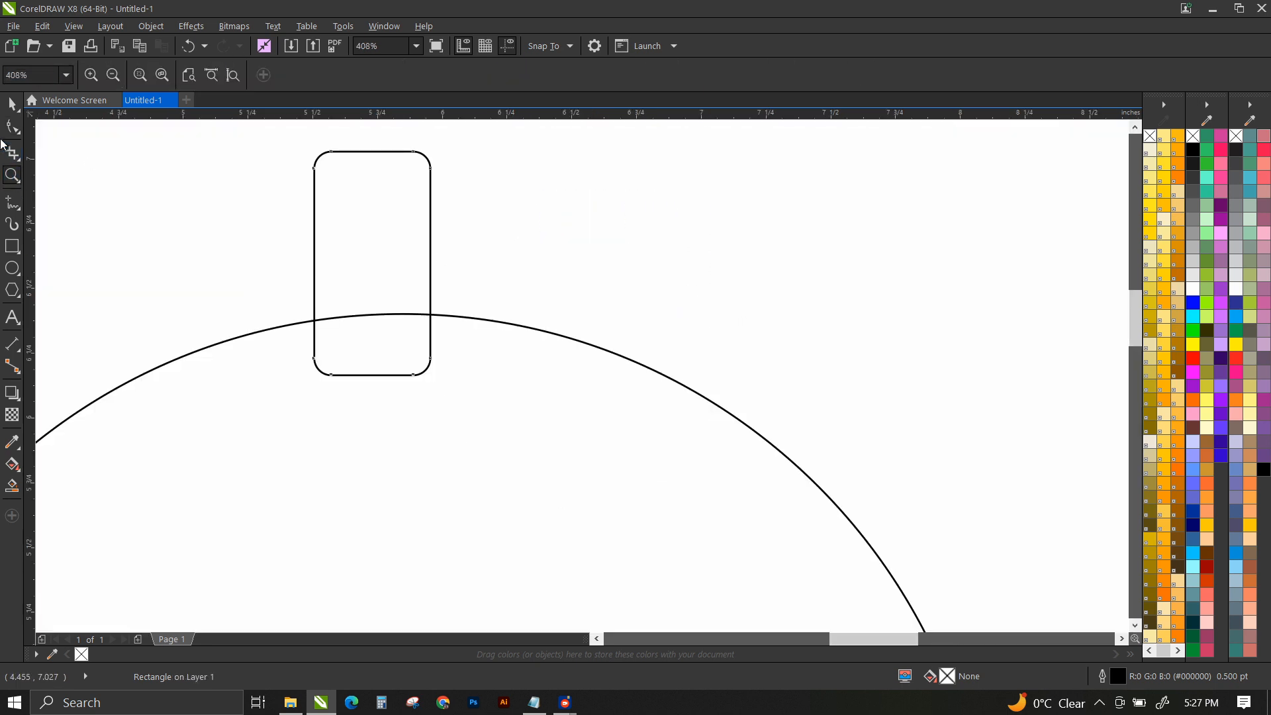
pyautogui.click(12, 129)
pyautogui.moveTo(421, 161); pyautogui.dragTo(419, 152)
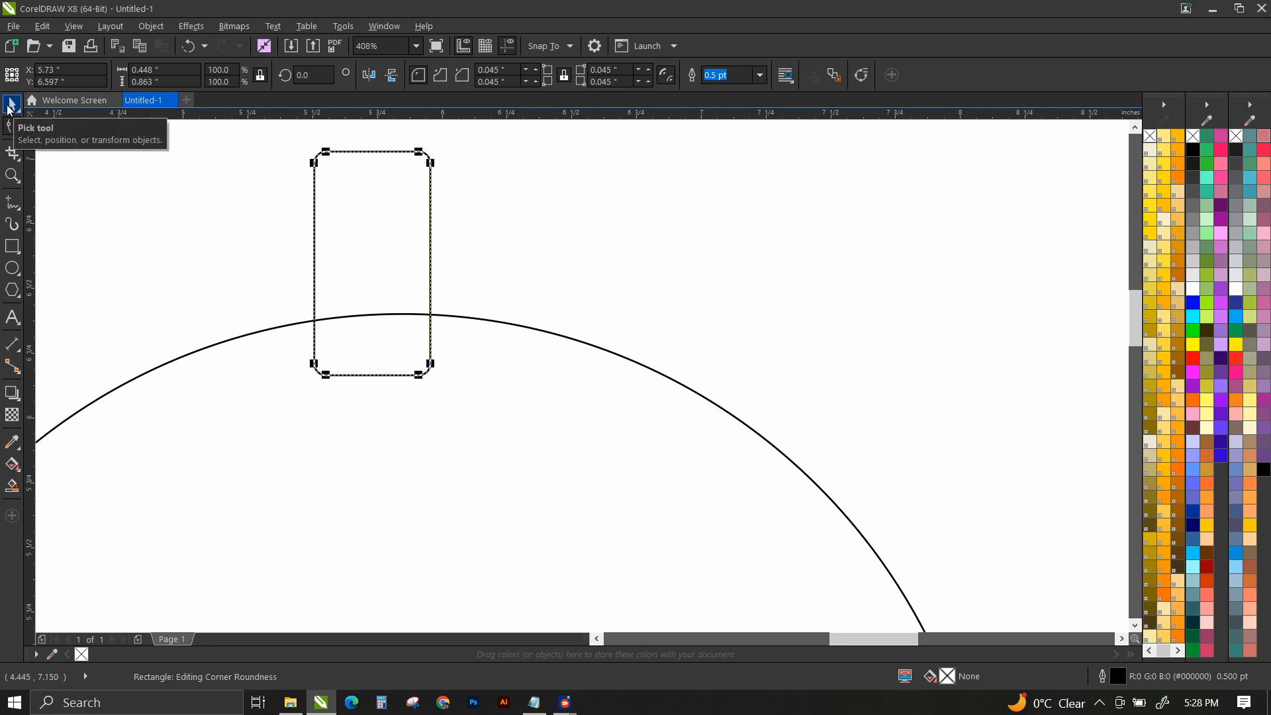
pyautogui.click(12, 105)
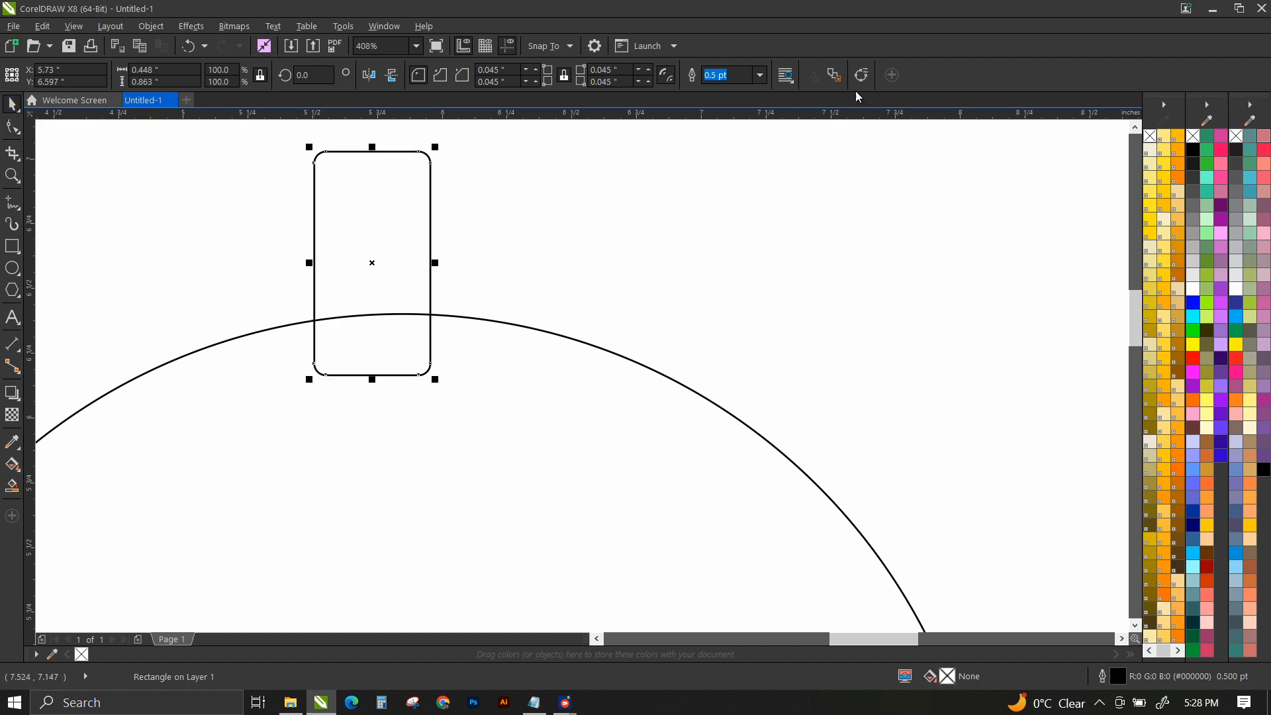
# Convert the rounded rectangle to curves and nudge its bottom-right corner nodes slightly outward.
pyautogui.click(861, 81)
pyautogui.click(12, 127)
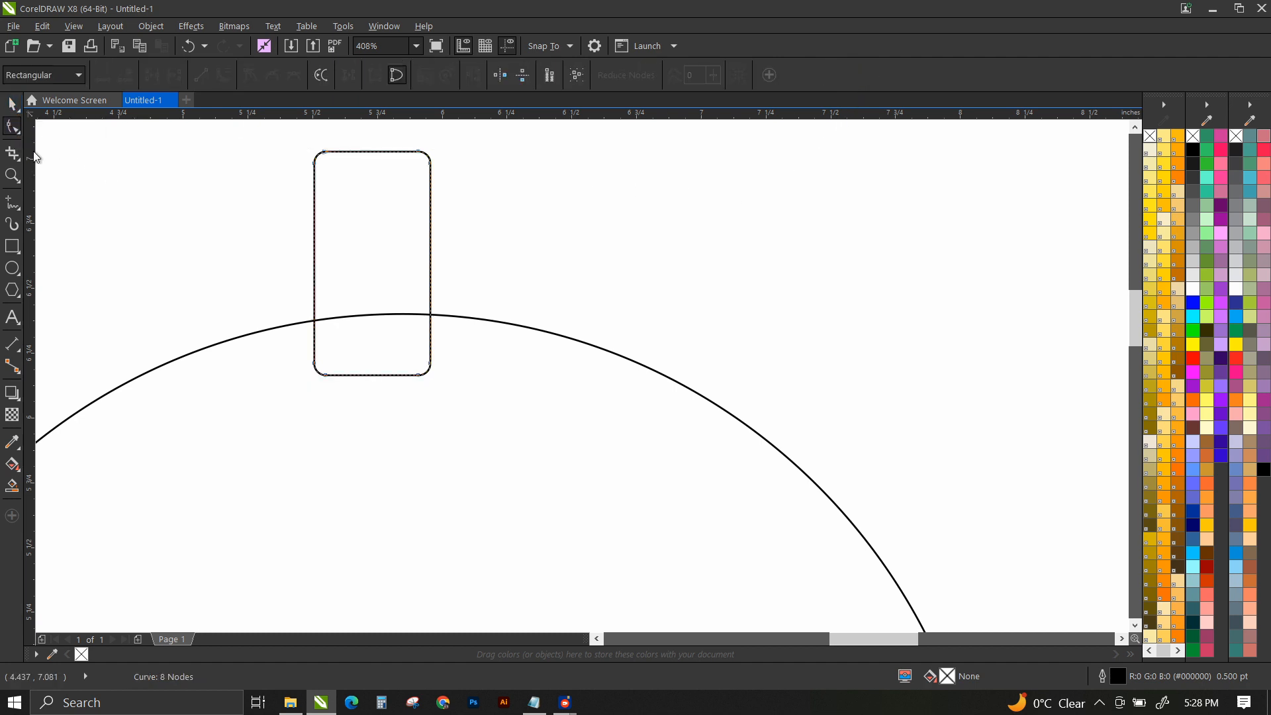
pyautogui.moveTo(402, 351); pyautogui.dragTo(476, 400)
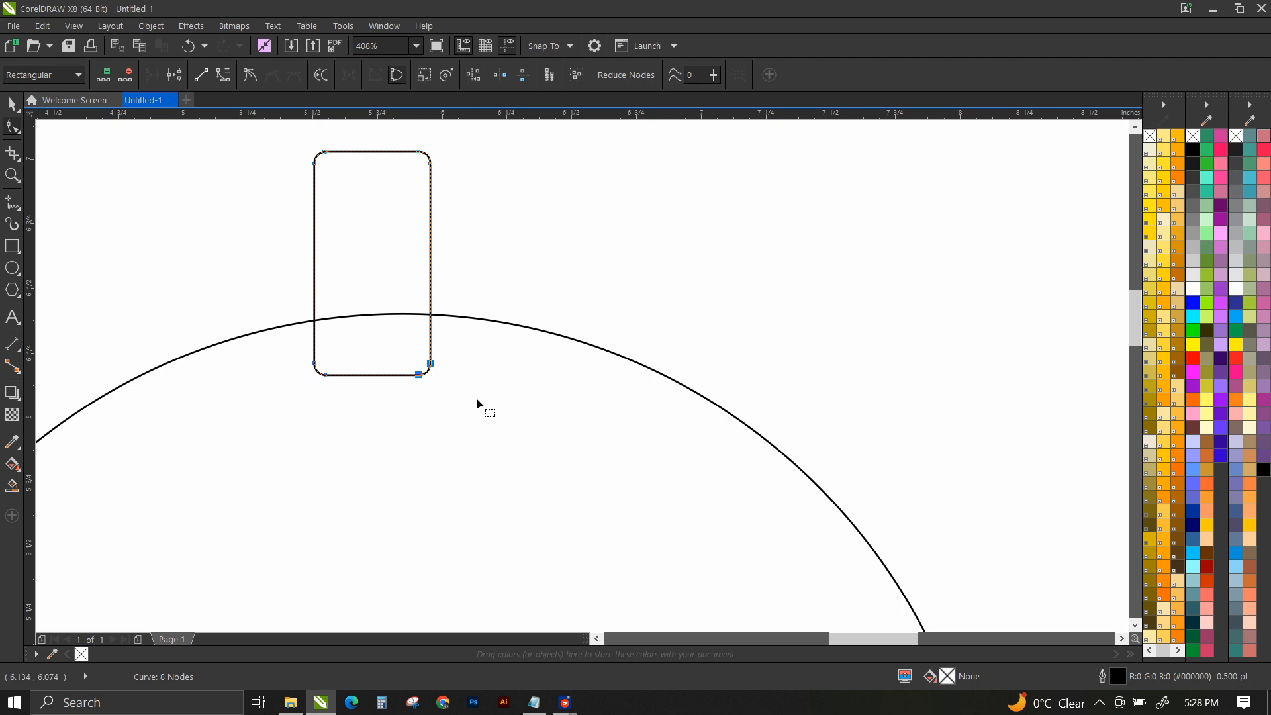
pyautogui.press('Right')
pyautogui.press('Right')
pyautogui.press('Right')
pyautogui.press('Right')
pyautogui.press('Right')
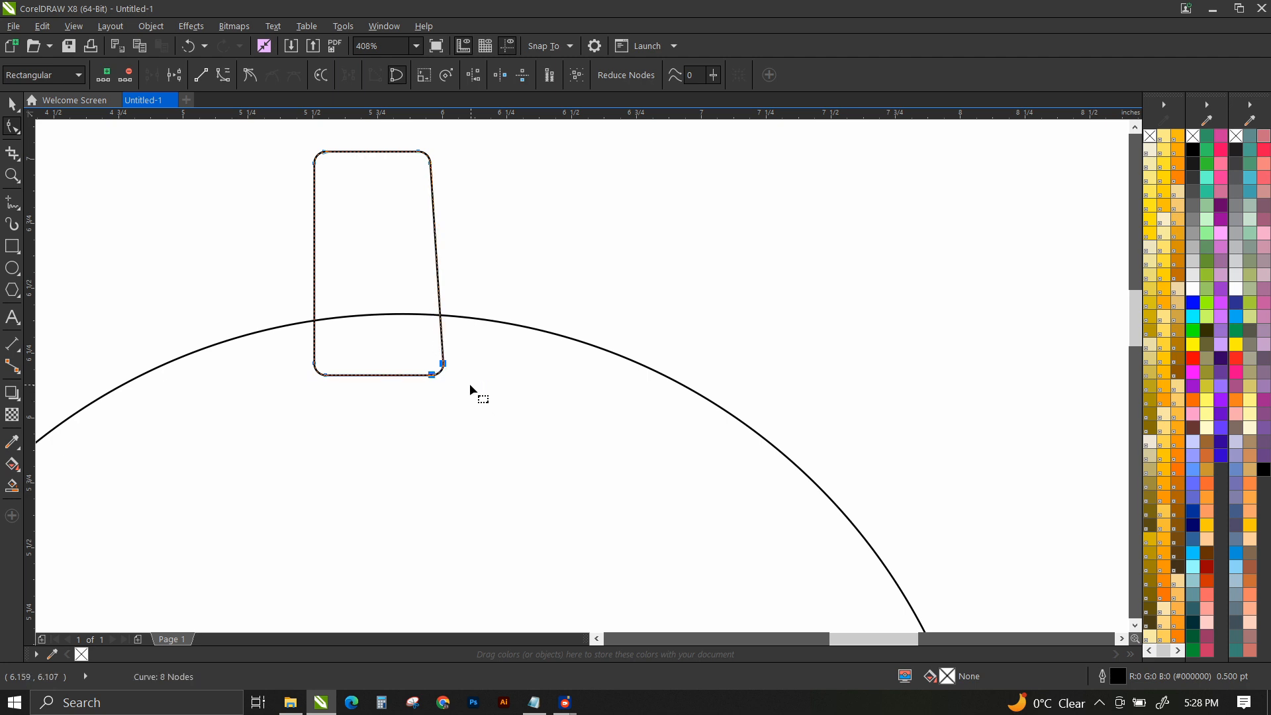
# Nudge the shape's bottom-left corner nodes outward by the same amount to form a symmetrical tapered tooth about 0.548 inches wide.
pyautogui.moveTo(289, 333); pyautogui.dragTo(367, 412)
pyautogui.press('Left')
pyautogui.press('Left')
pyautogui.press('Left')
pyautogui.press('Left')
pyautogui.press('Left')
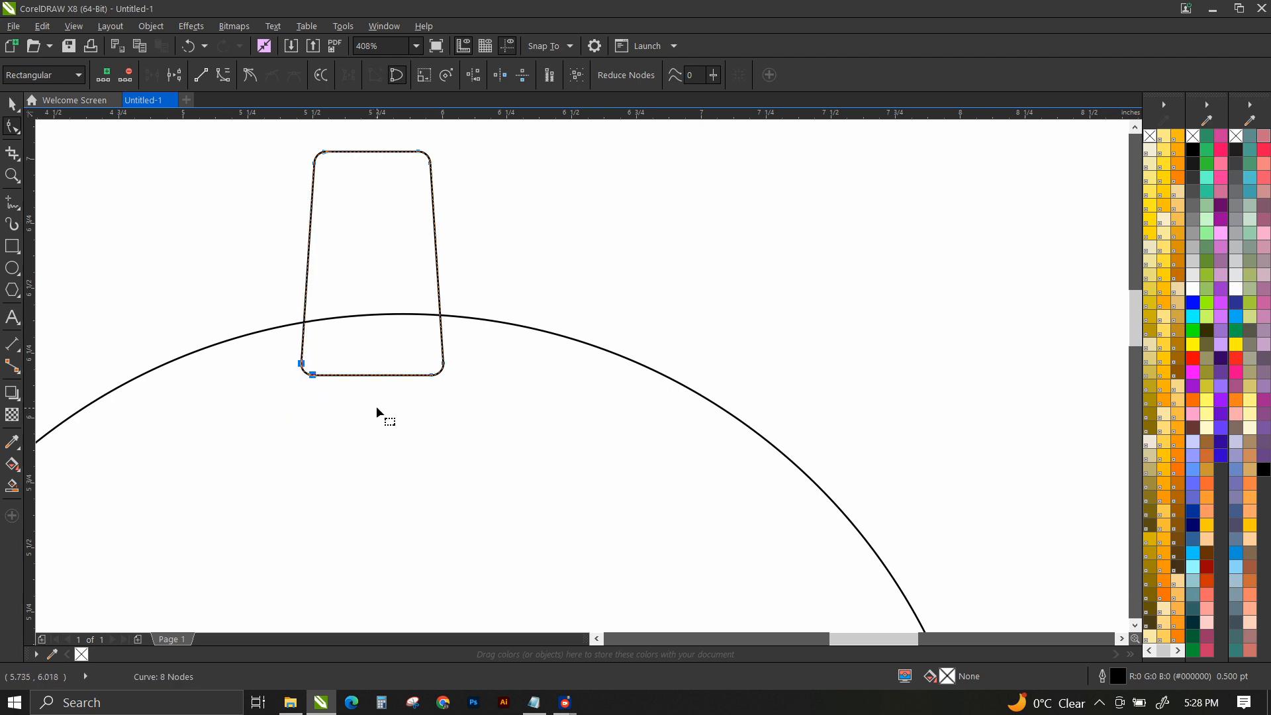
pyautogui.click(12, 104)
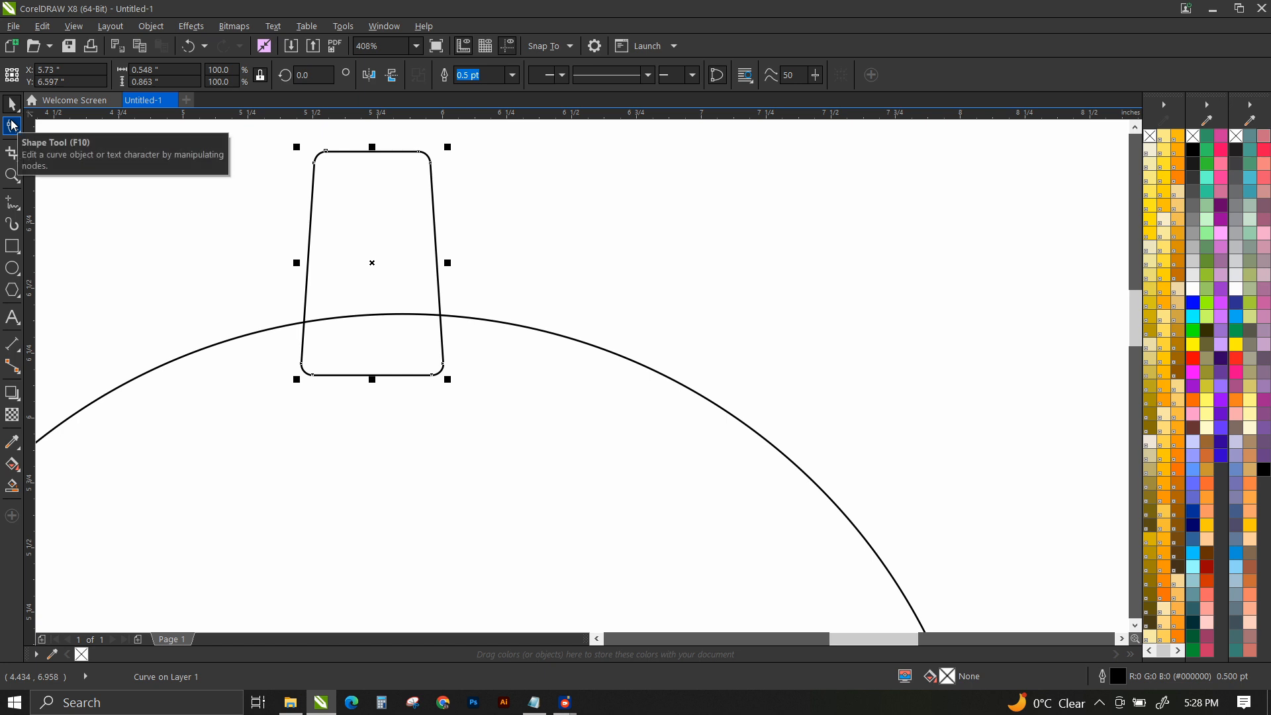
pyautogui.click(12, 175)
pyautogui.rightClick(479, 265)
pyautogui.click(11, 104)
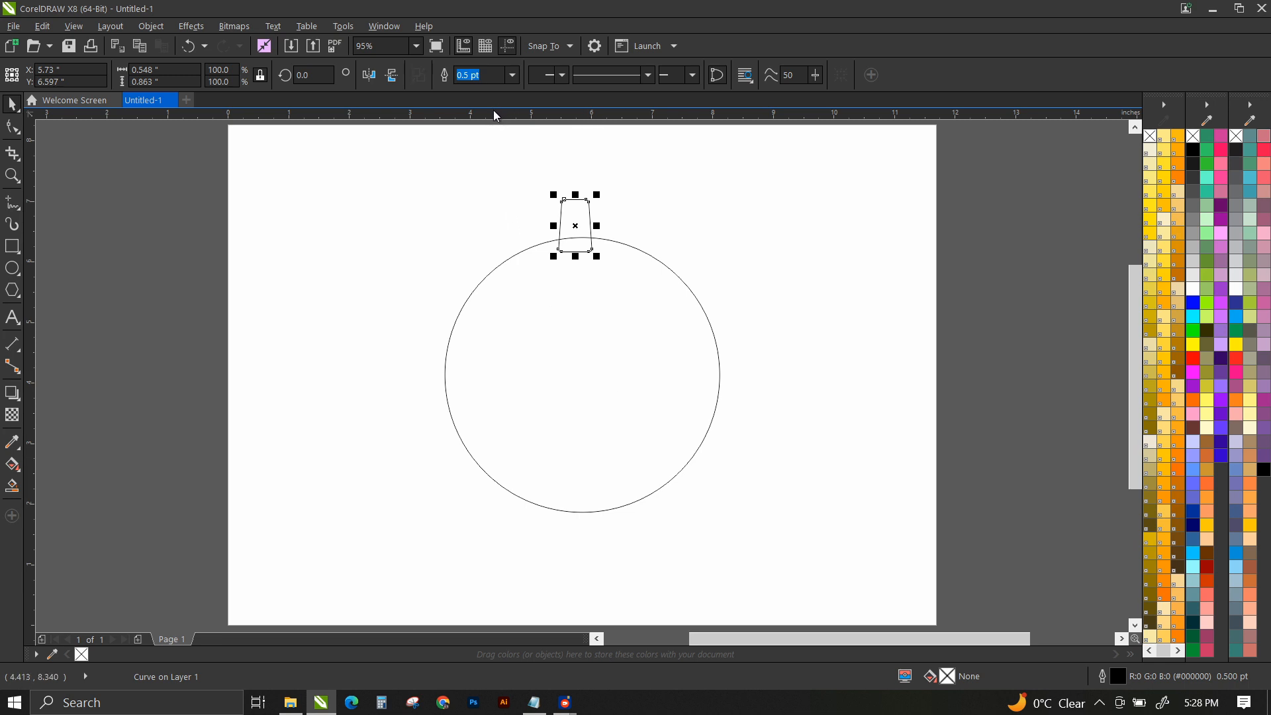
# Add a horizontal and a vertical guideline and center both on the page.
pyautogui.moveTo(494, 110); pyautogui.dragTo(481, 234)
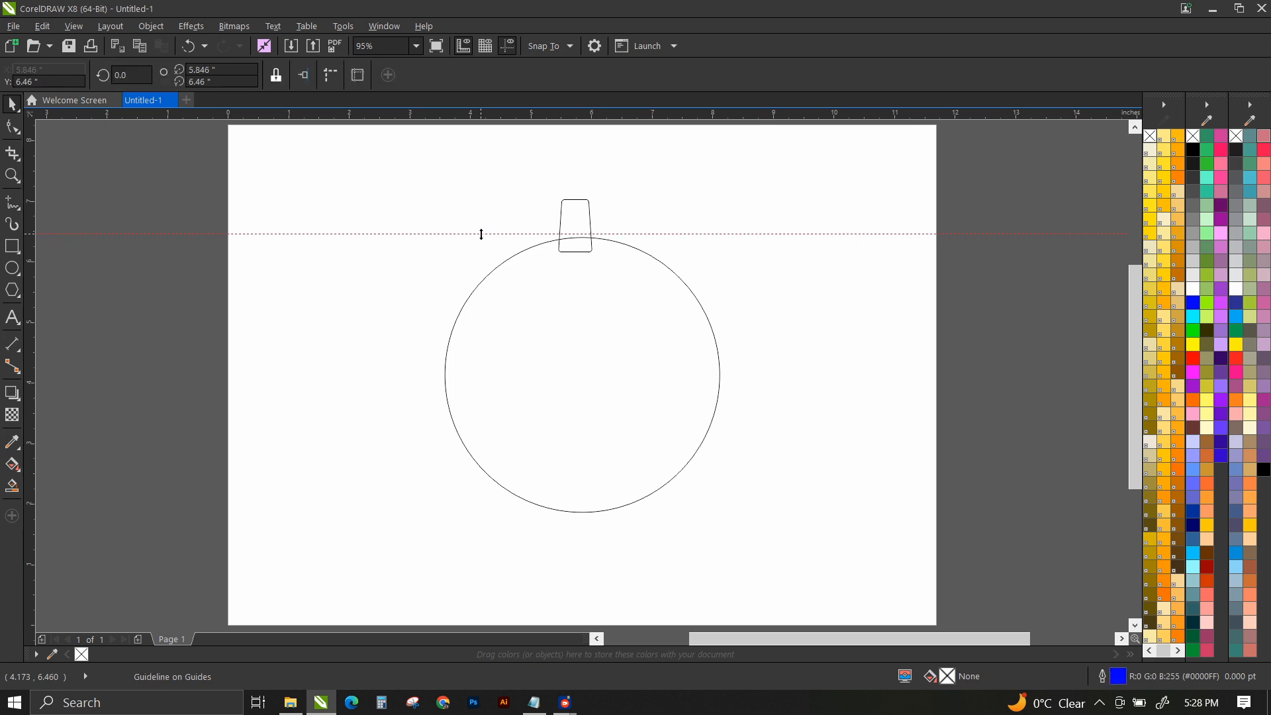
pyautogui.press('p')
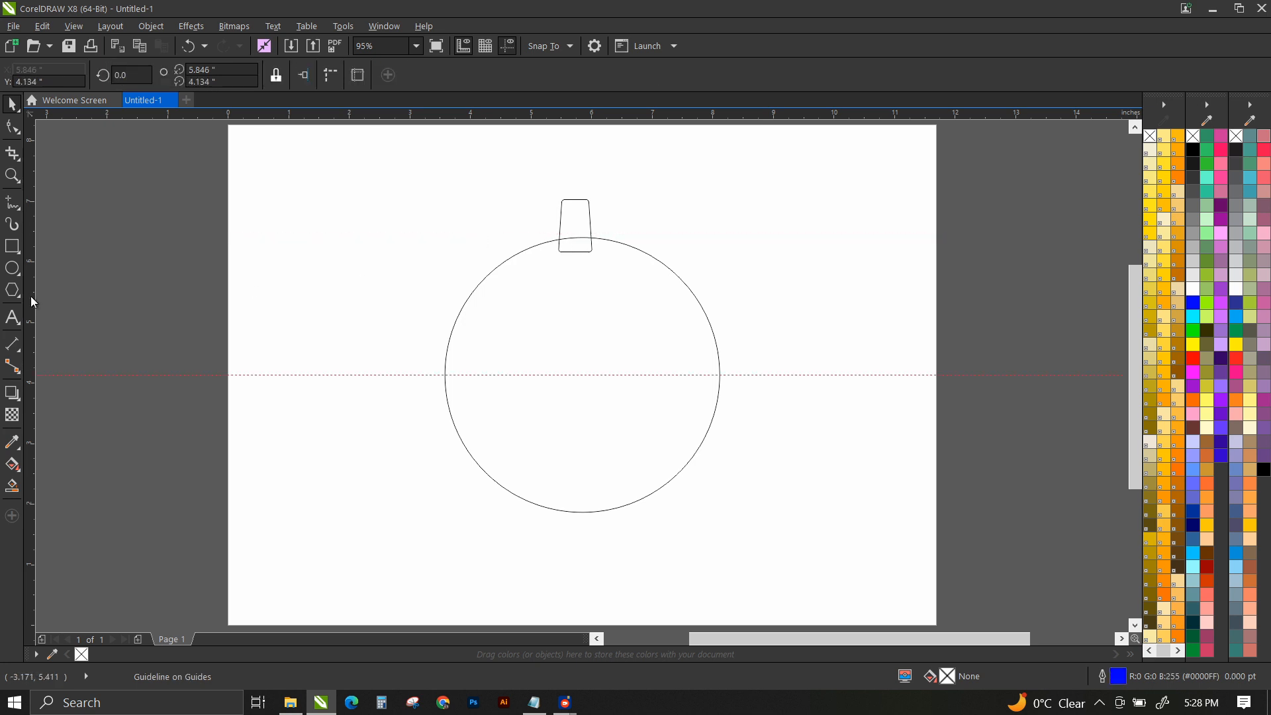
pyautogui.moveTo(31, 299); pyautogui.dragTo(304, 322)
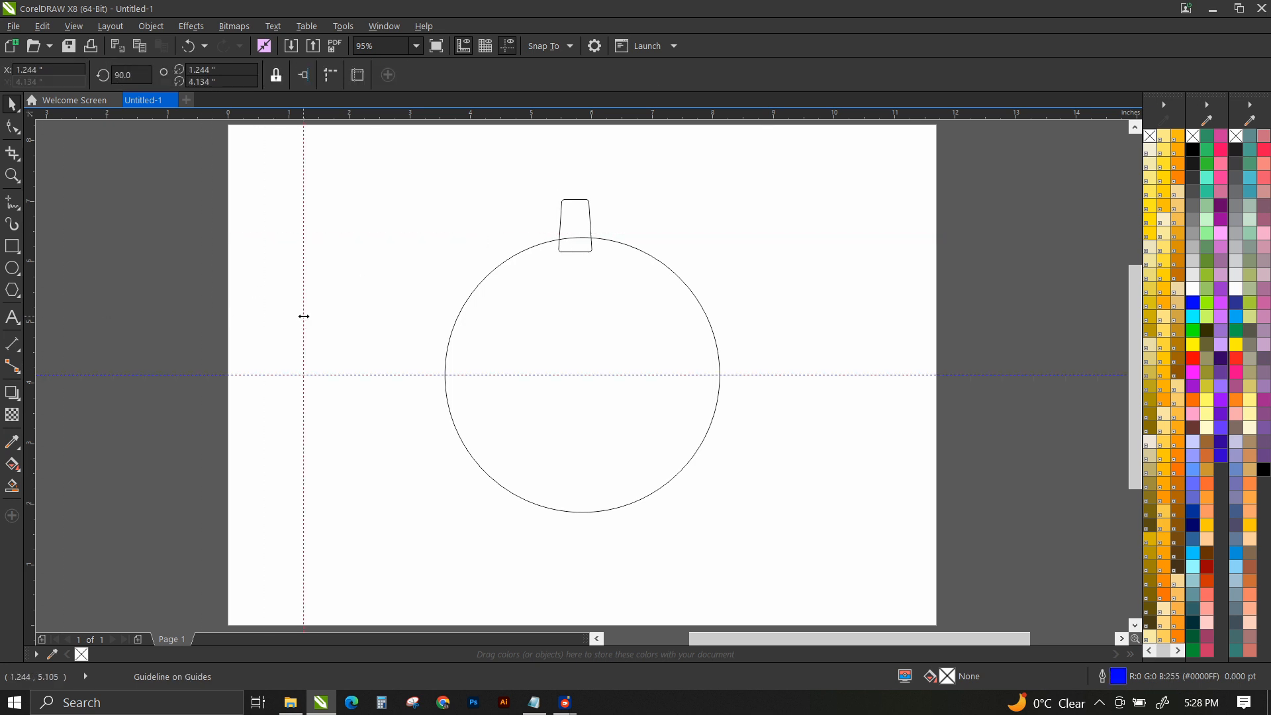
pyautogui.press('p')
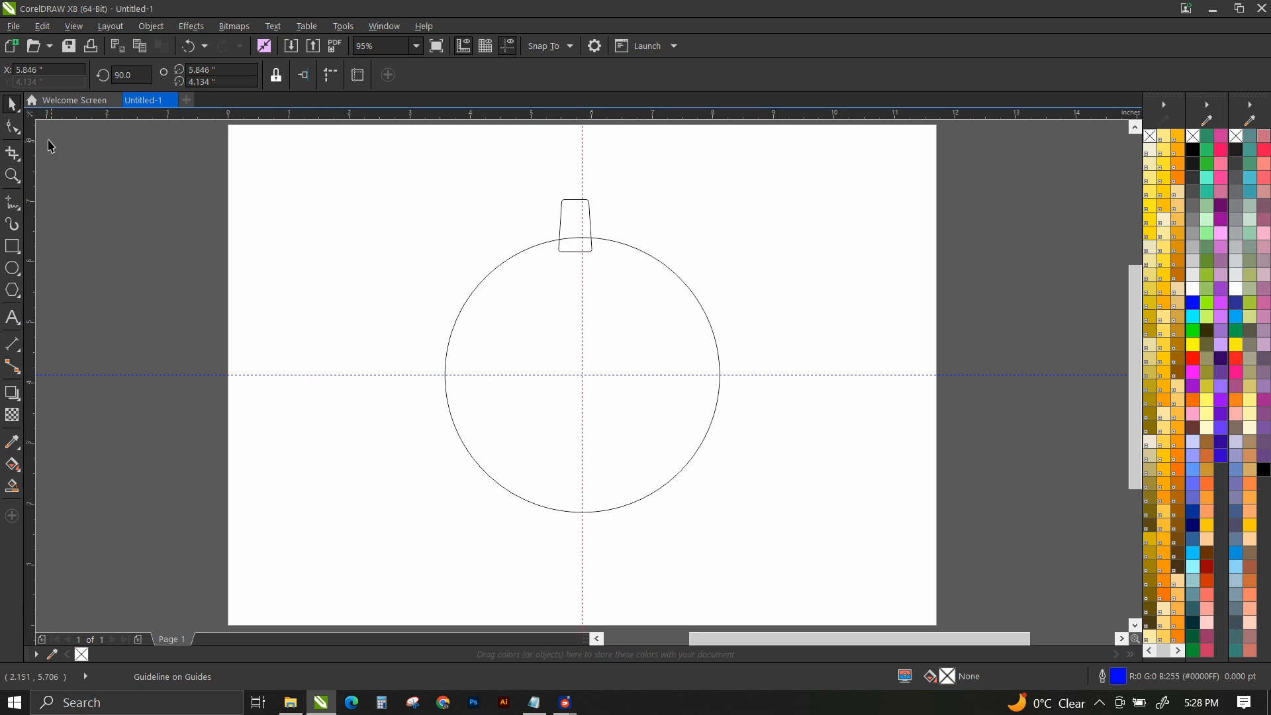
# Align the centers of the tapered shape and the circle horizontally and vertically.
pyautogui.moveTo(382, 176); pyautogui.dragTo(775, 522)
pyautogui.press('e')
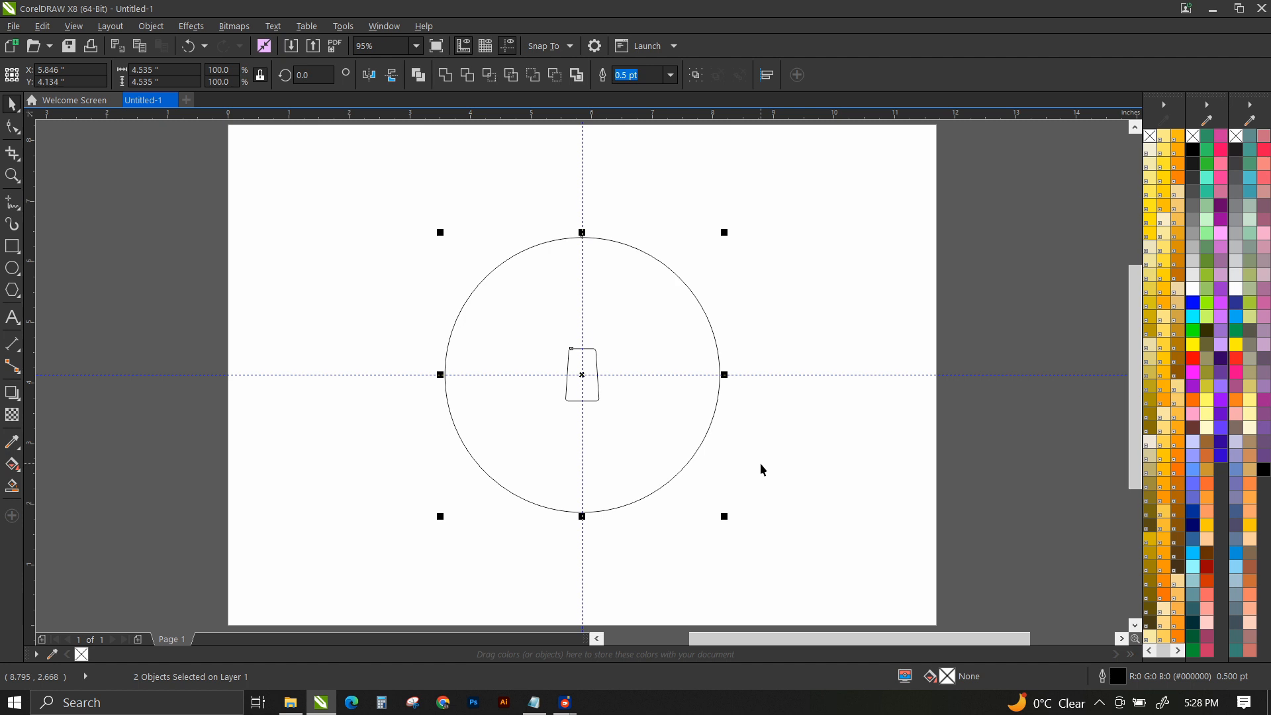
pyautogui.click(496, 200)
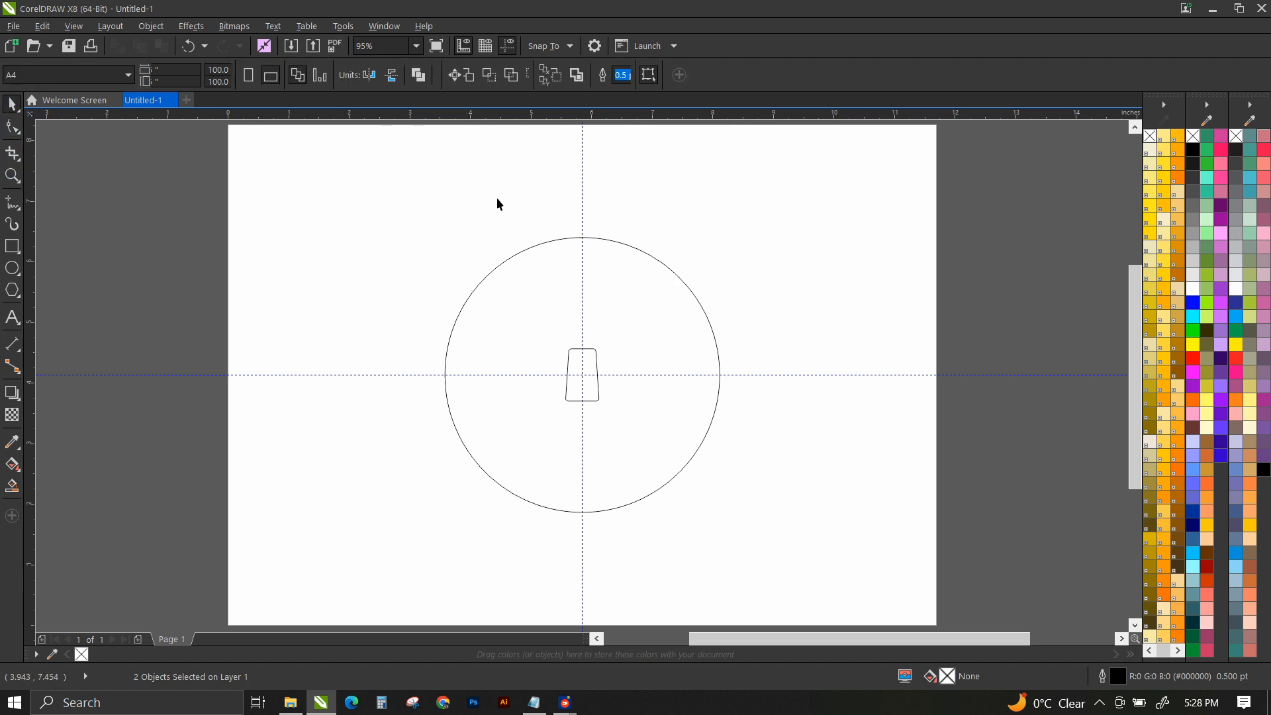
# Nudge the tapered shape straight up until it straddles the circle's top edge, at a Y position of 6.424 inches.
pyautogui.moveTo(513, 199); pyautogui.dragTo(670, 438)
pyautogui.hotkey('ctrl', 'q')
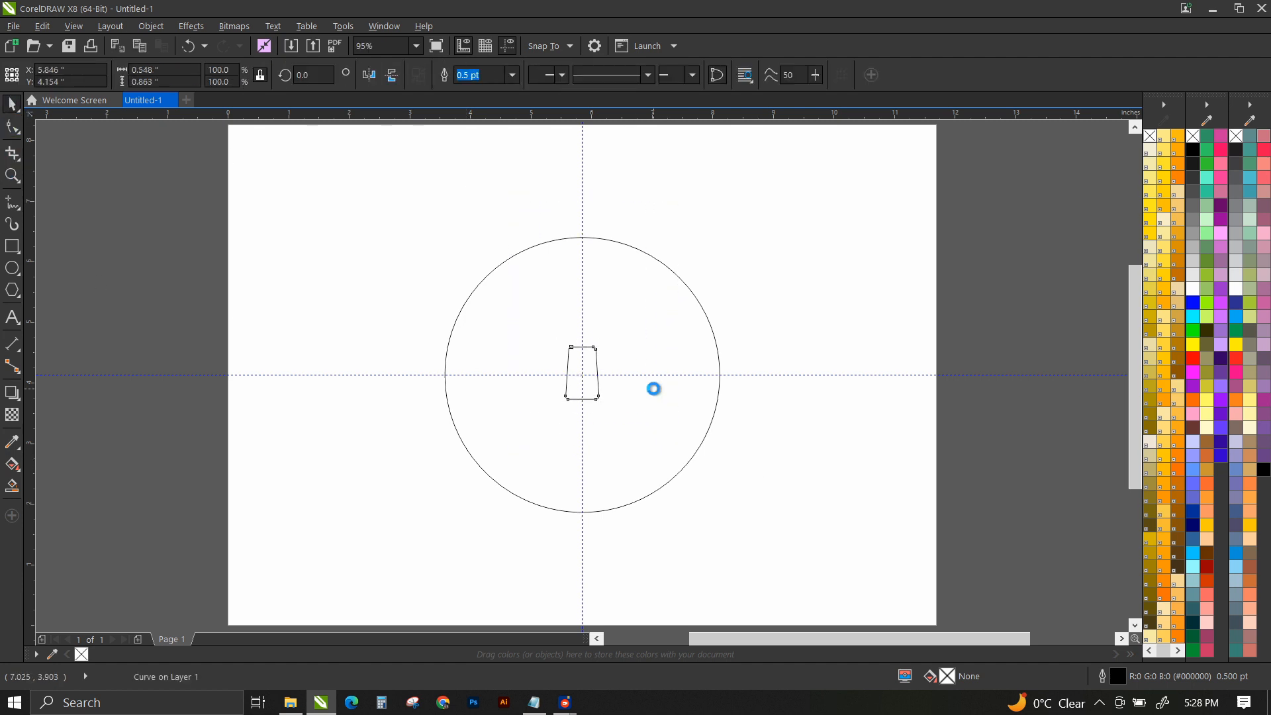
pyautogui.press('Up')
pyautogui.press('Up')
pyautogui.press('Up')
pyautogui.press('Up')
pyautogui.press('Up')
pyautogui.press('Up')
pyautogui.press('Up')
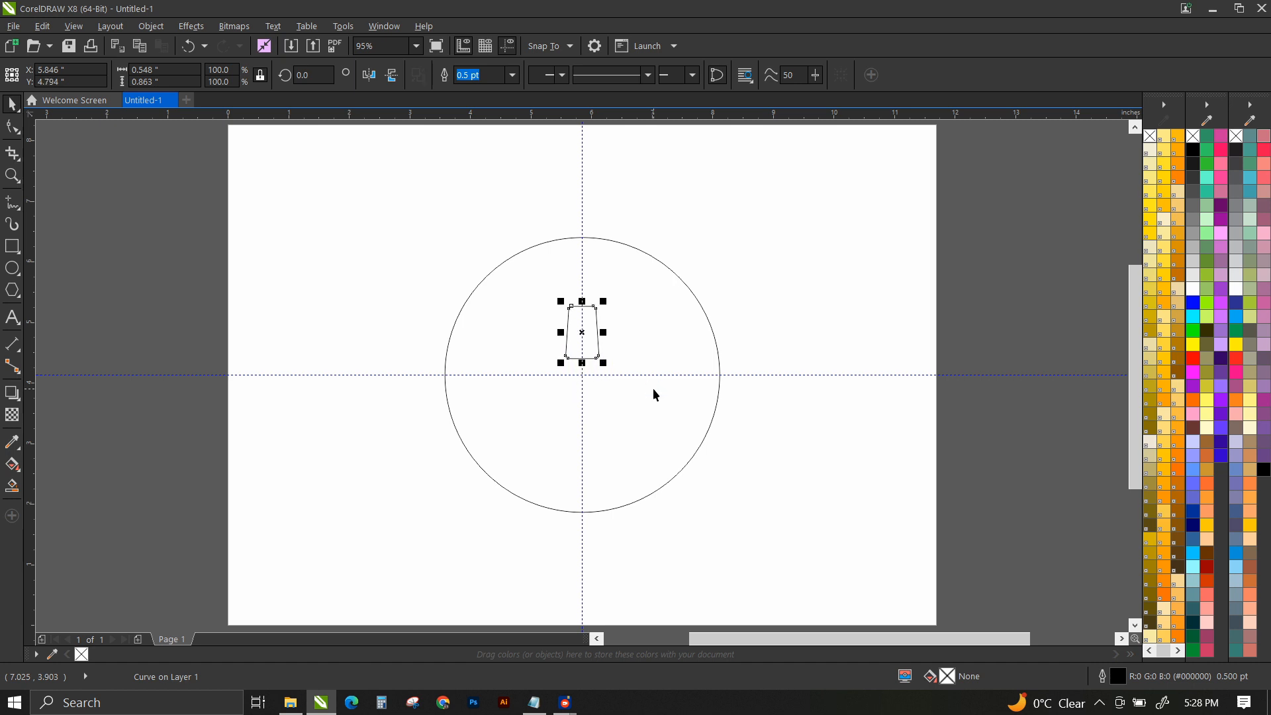
pyautogui.press('Up')
pyautogui.press('Up')
pyautogui.press('Up')
pyautogui.press('Up')
pyautogui.press('Up')
pyautogui.press('Up')
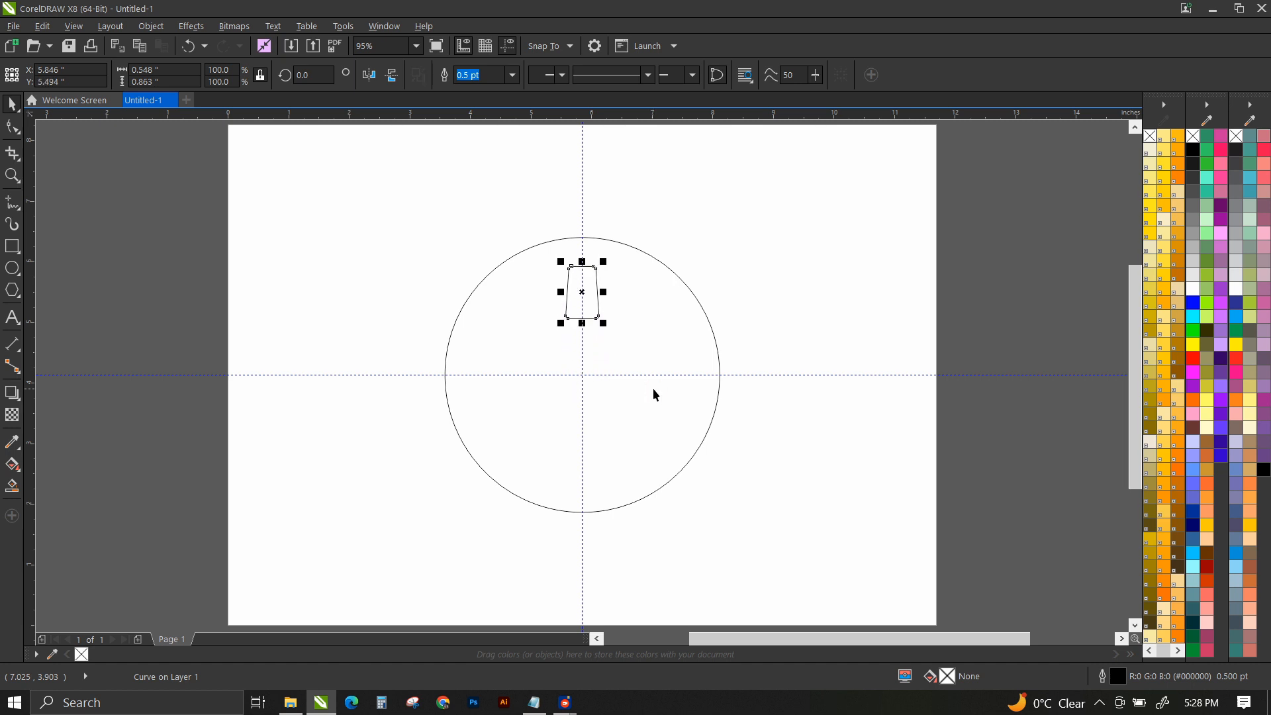
pyautogui.press('Up')
pyautogui.press('Up')
pyautogui.press('Up')
pyautogui.press('Up')
pyautogui.press('Up')
pyautogui.press('Up')
pyautogui.press('Up')
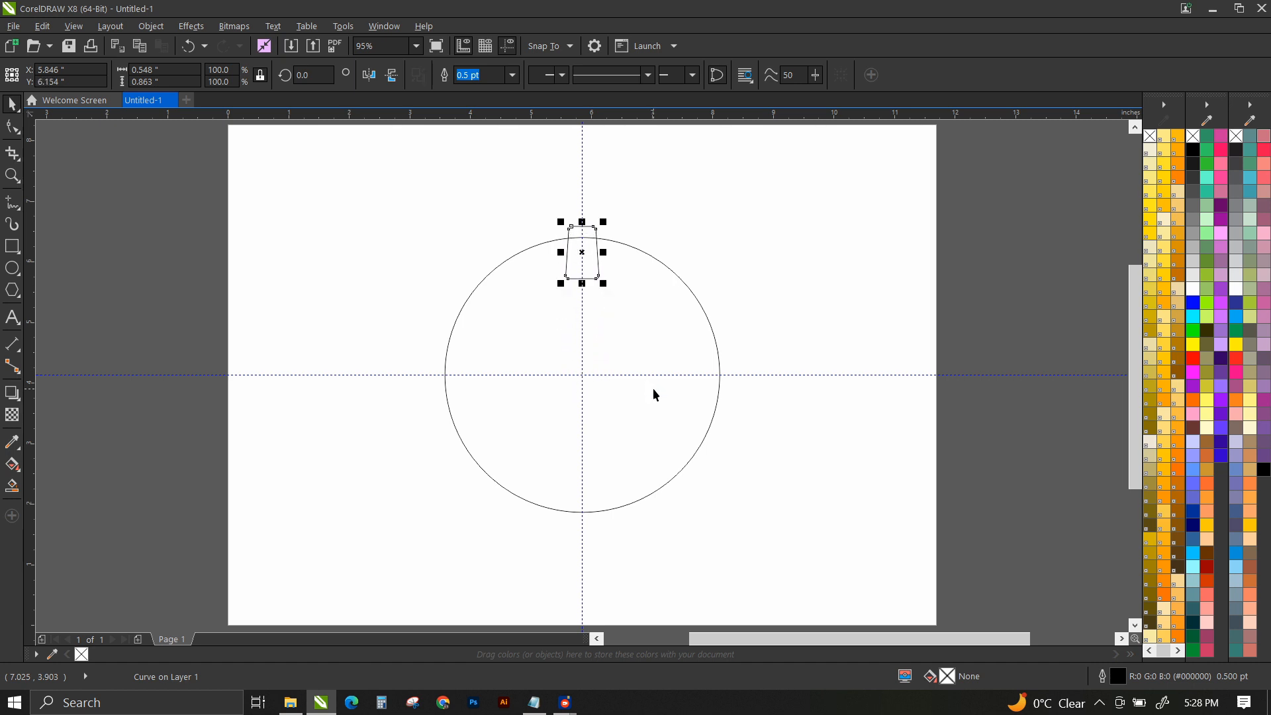
pyautogui.press('Up')
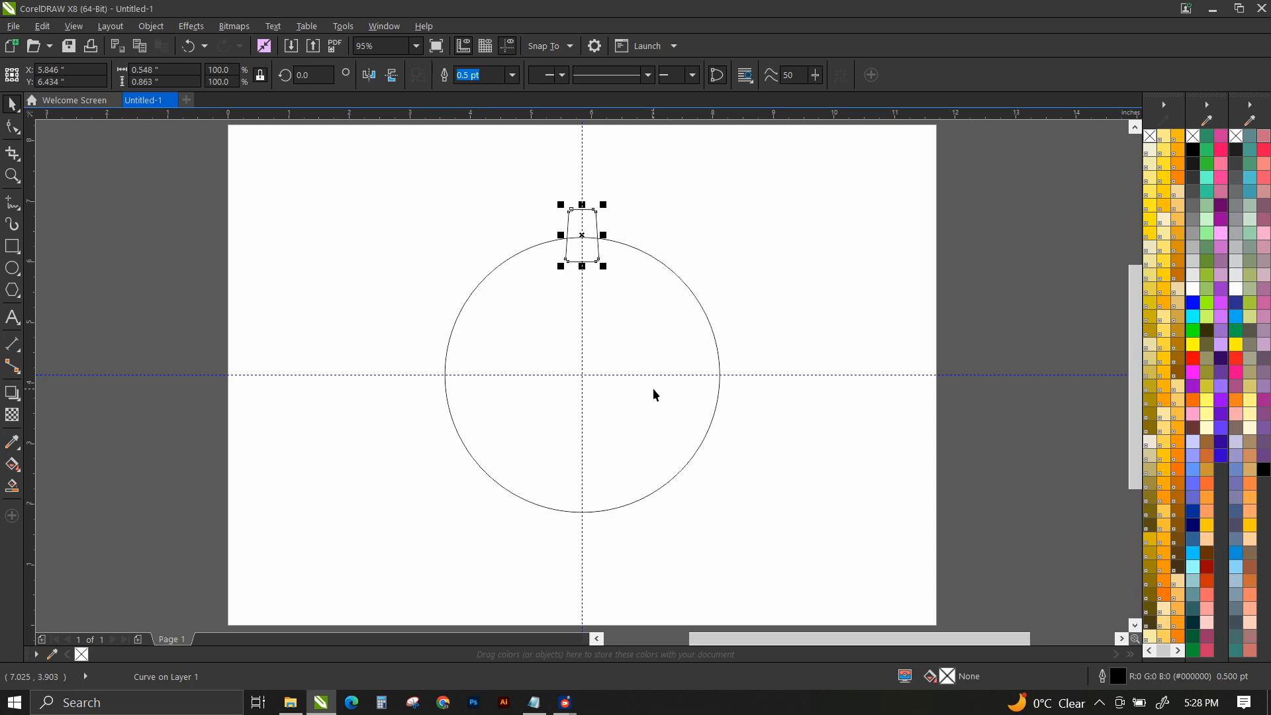
pyautogui.hotkey('ctrl', 'Down')
# Move the tapered shape's center of rotation to the circle's center, where the guidelines cross.
pyautogui.click(572, 221)
pyautogui.click(571, 219)
pyautogui.click(570, 224)
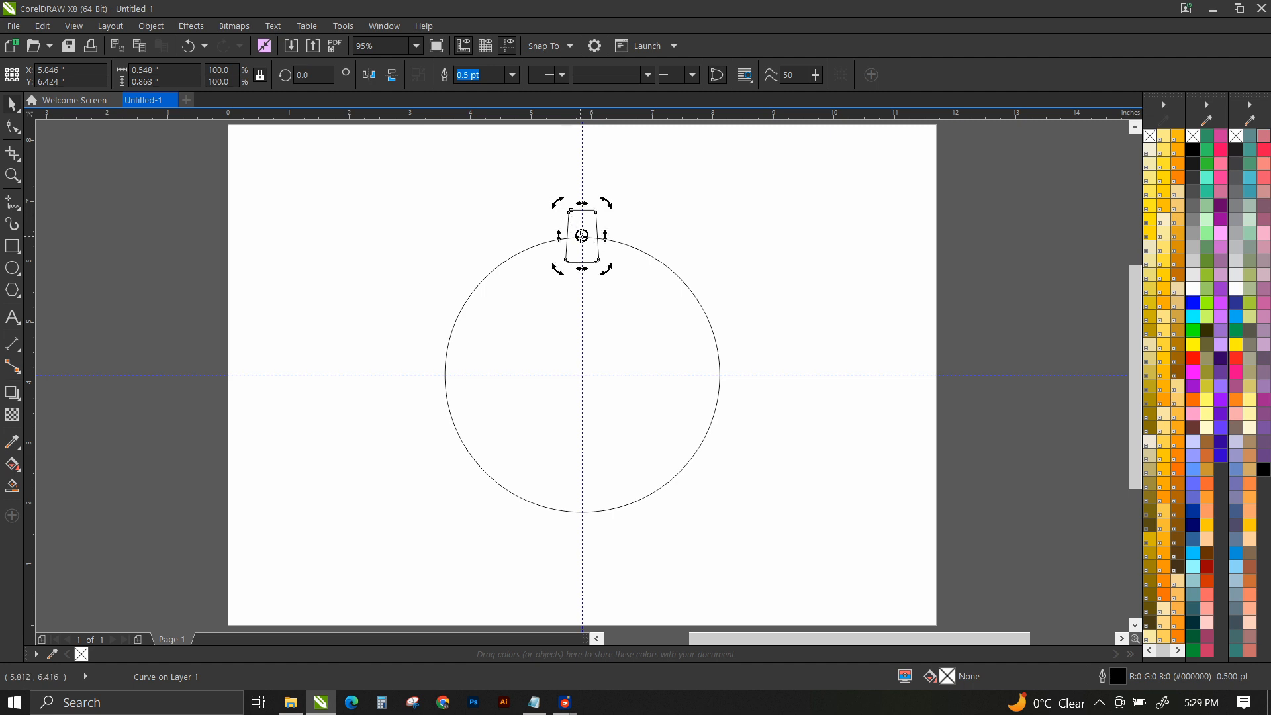
pyautogui.moveTo(582, 236)
pyautogui.mouseDown()
pyautogui.moveTo(584, 390)
pyautogui.moveTo(583, 375)
pyautogui.mouseUp()
# Turn on snapping to guidelines for placing the rotation center at the guideline intersection.
pyautogui.click(70, 27)
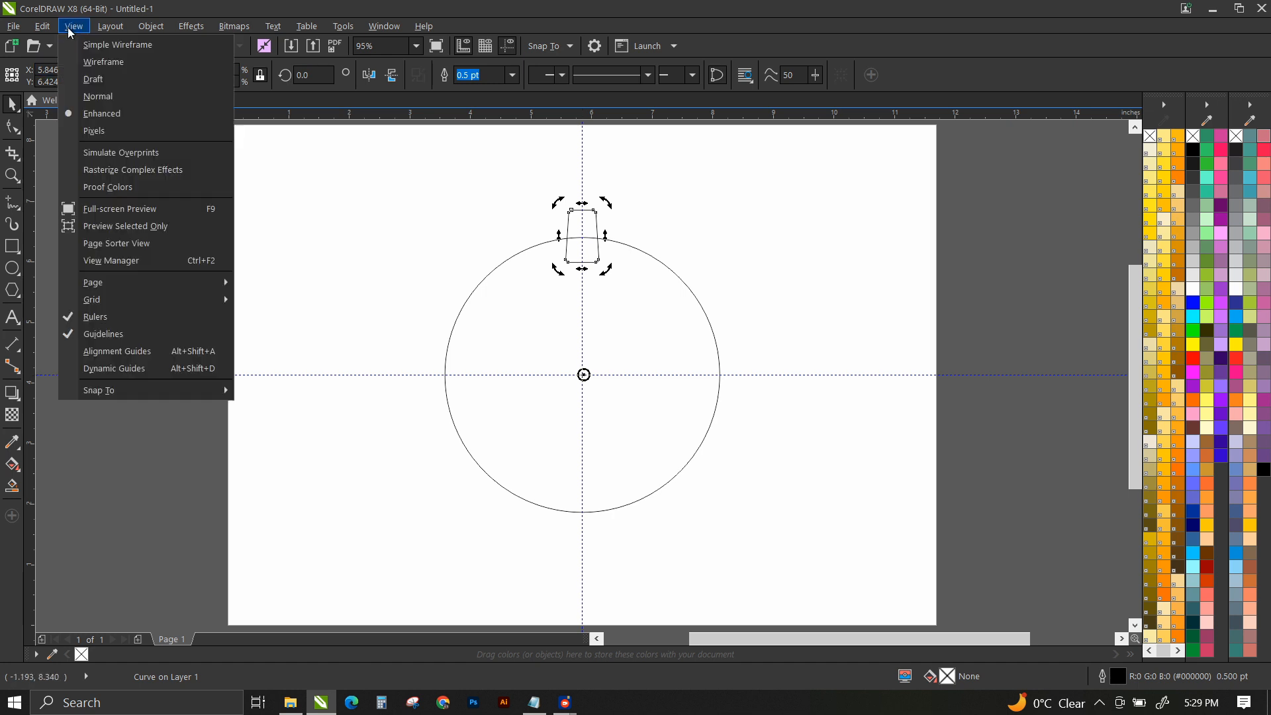
pyautogui.moveTo(151, 391)
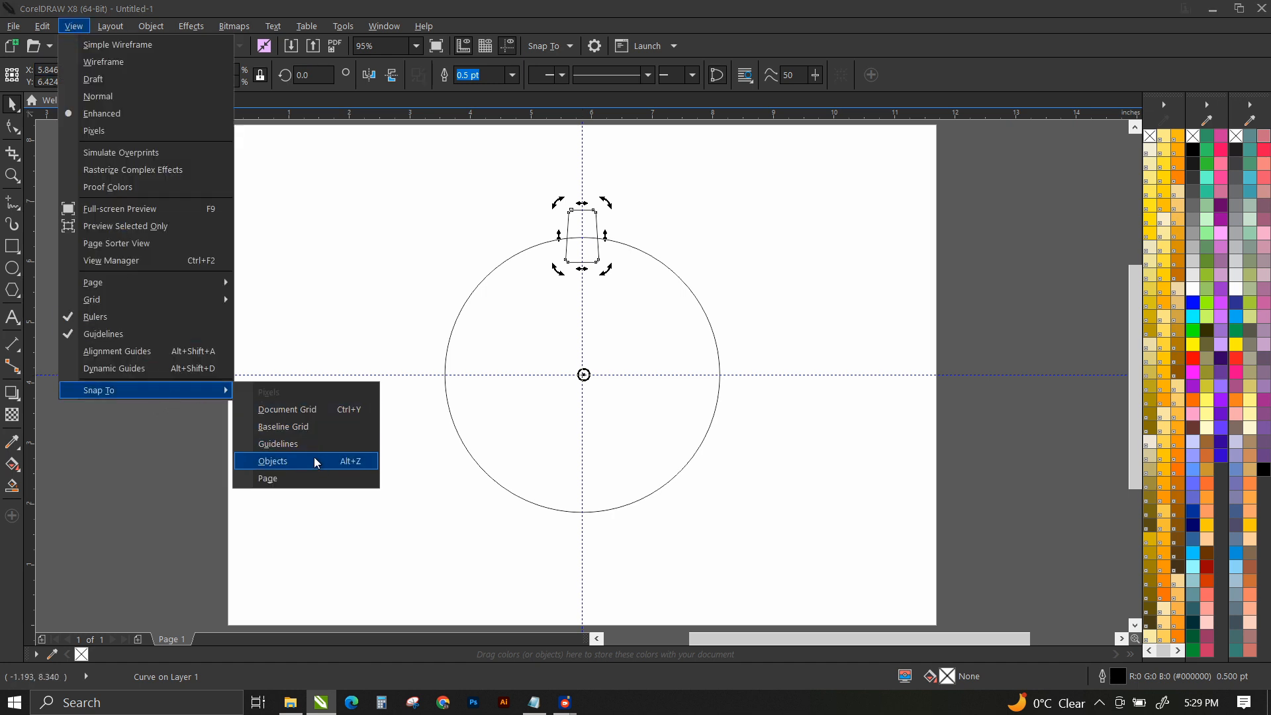
pyautogui.click(300, 448)
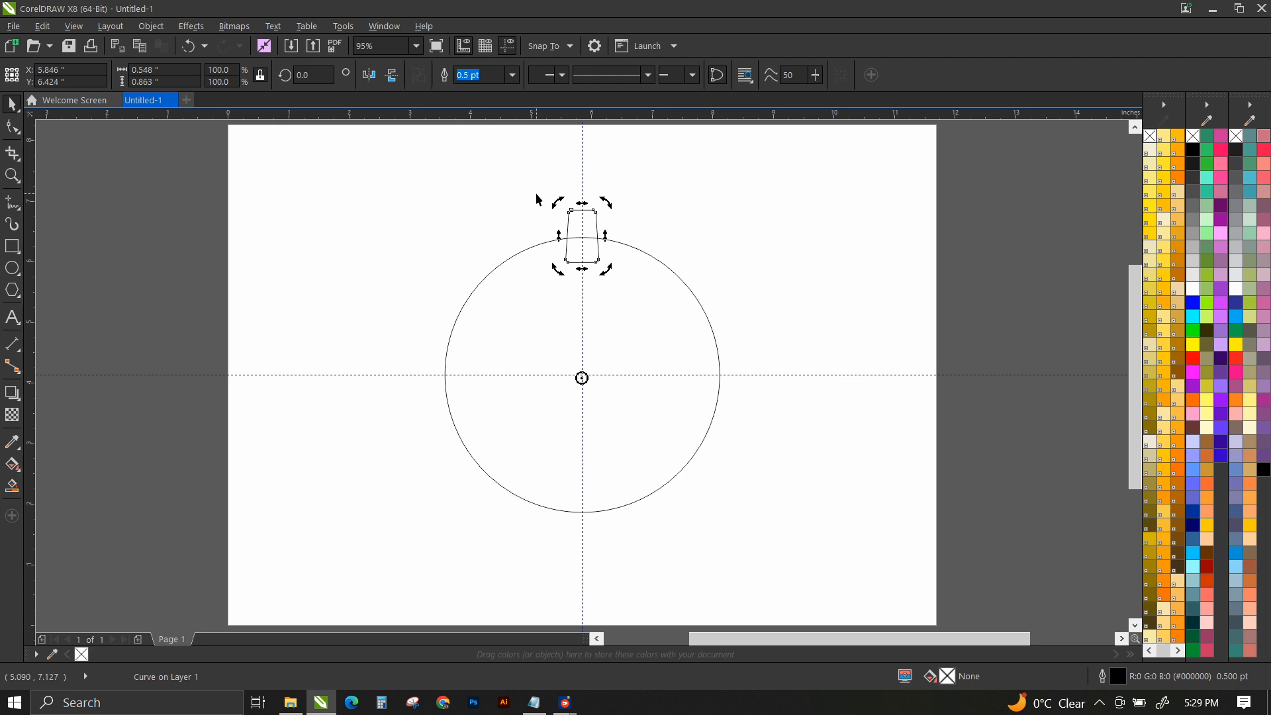
# Switch to Calculator.
pyautogui.click(381, 705)
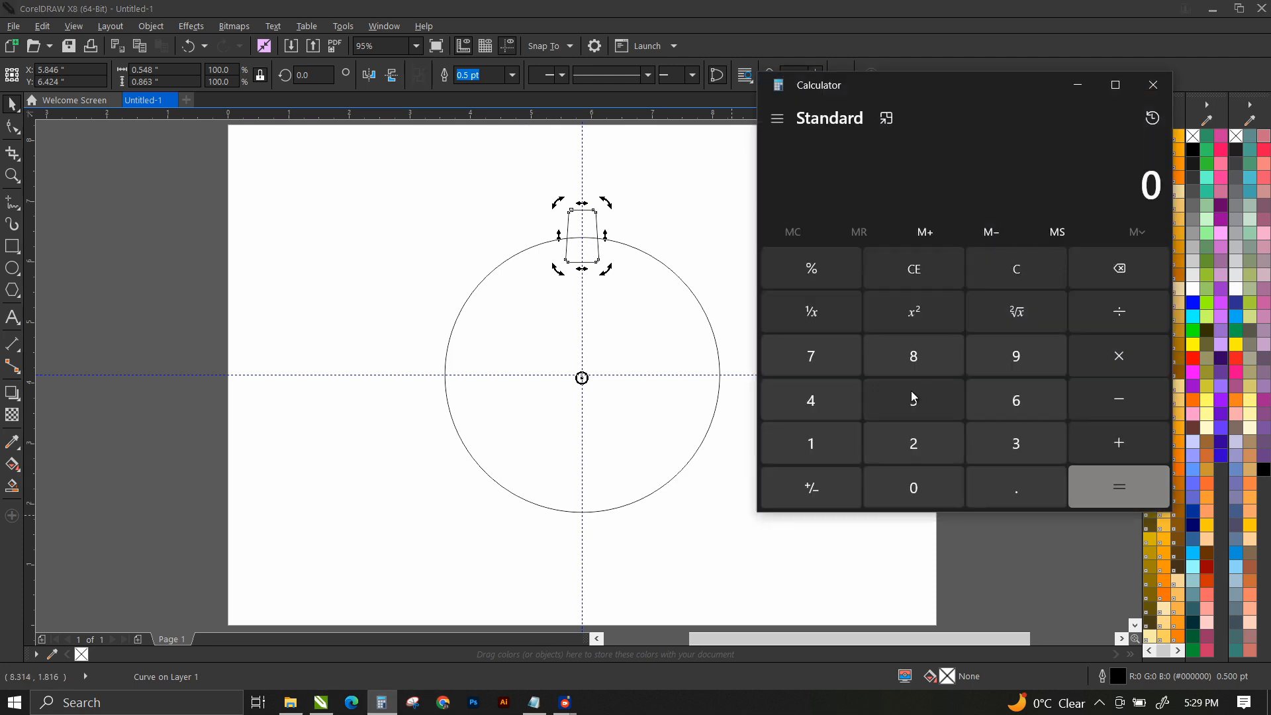
pyautogui.click(911, 459)
pyautogui.click(918, 448)
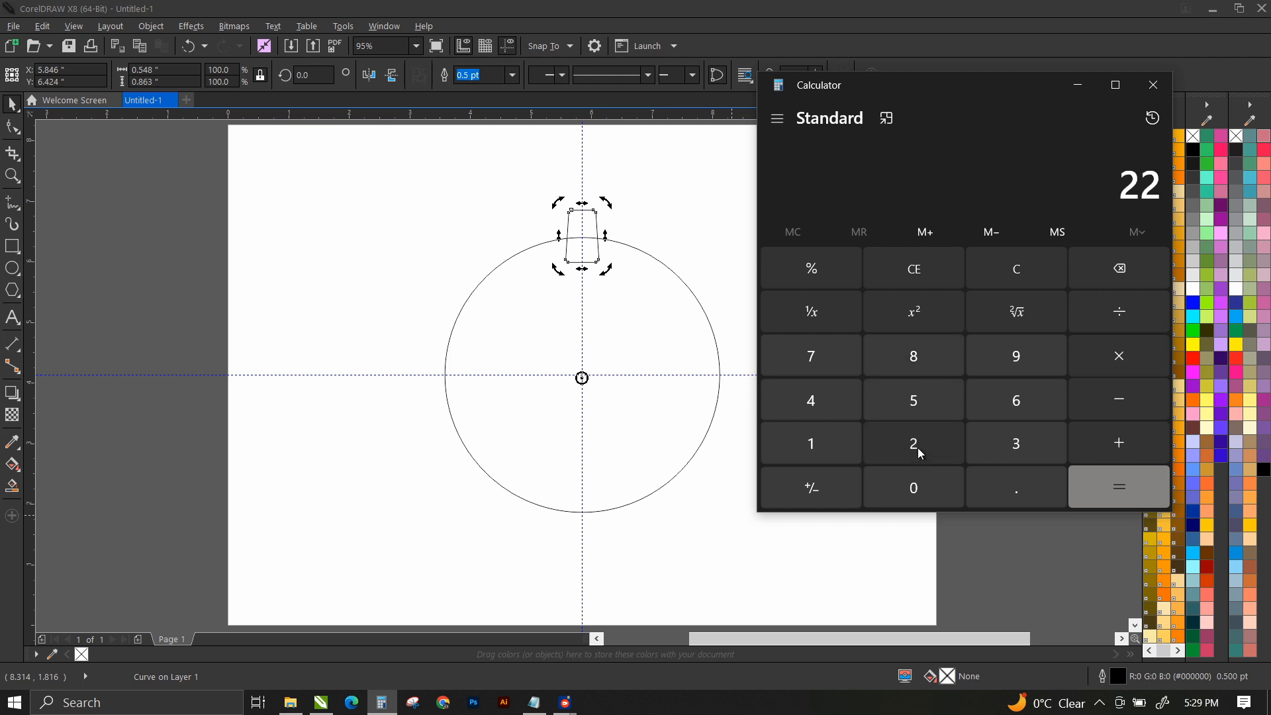
pyautogui.click(1038, 272)
# Calculate 360 divided by 22.
pyautogui.click(1025, 443)
pyautogui.click(1019, 408)
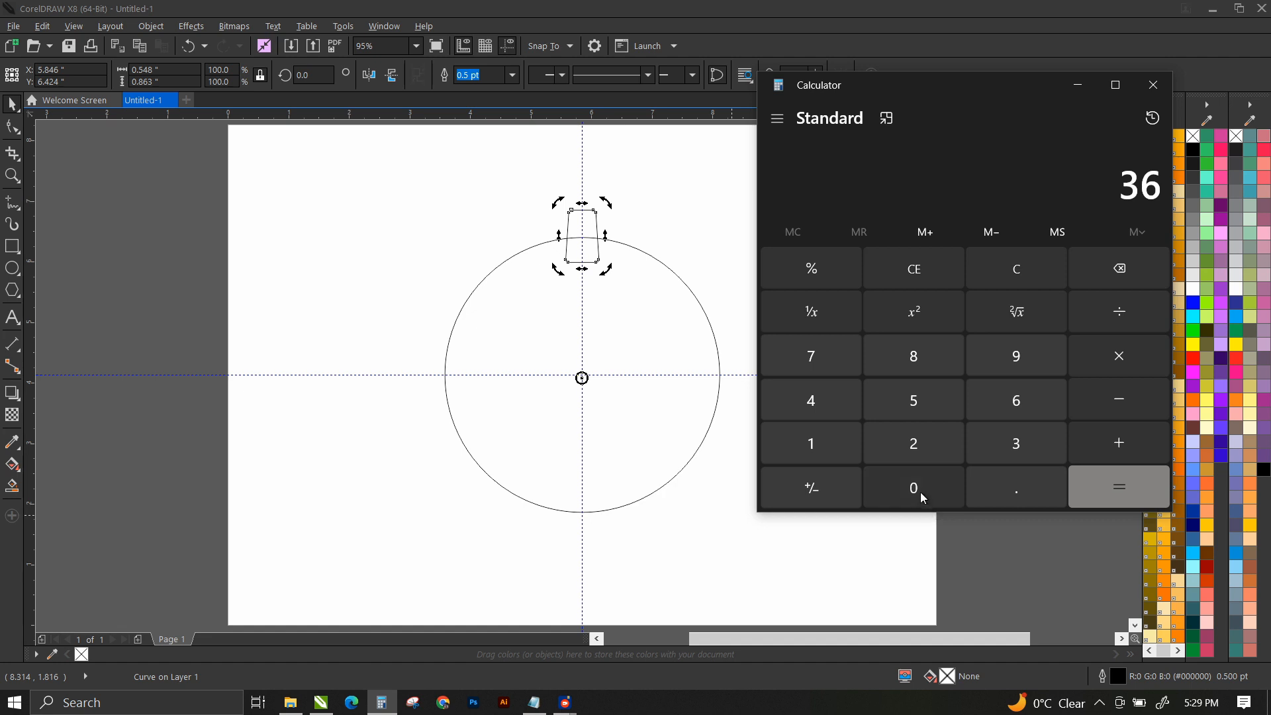
pyautogui.click(920, 490)
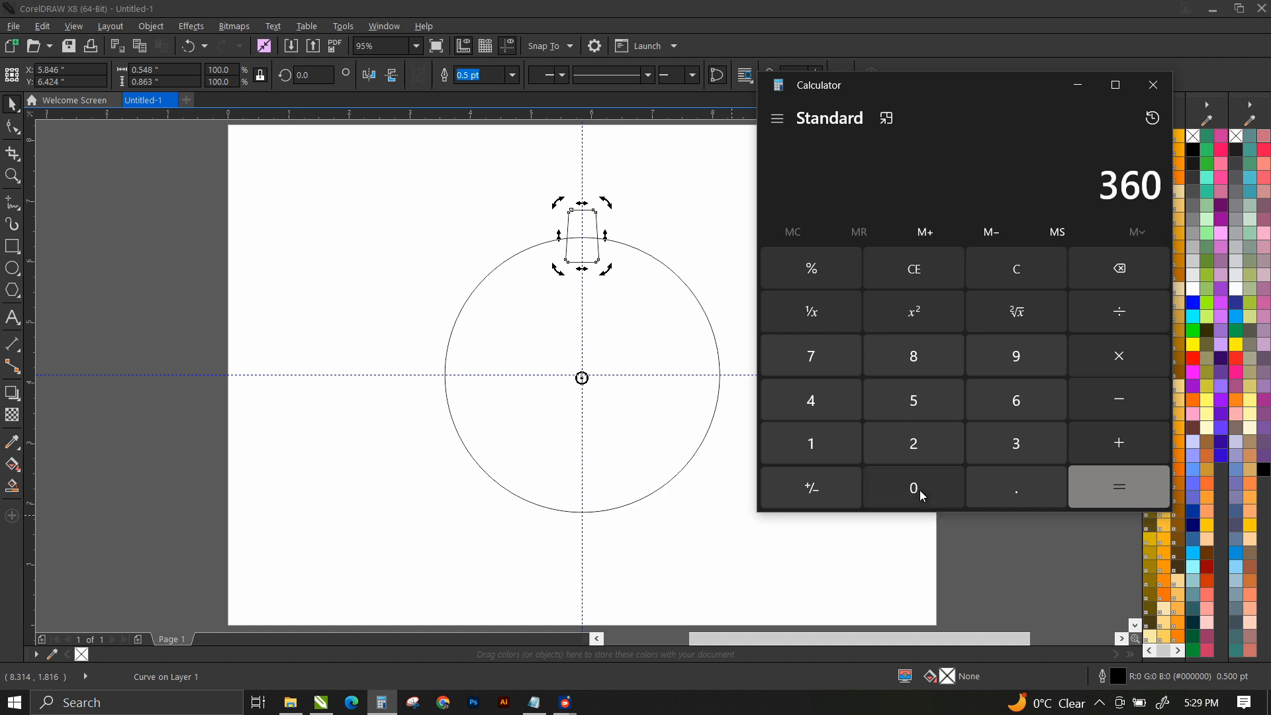
pyautogui.click(1137, 307)
pyautogui.click(933, 447)
pyautogui.click(932, 446)
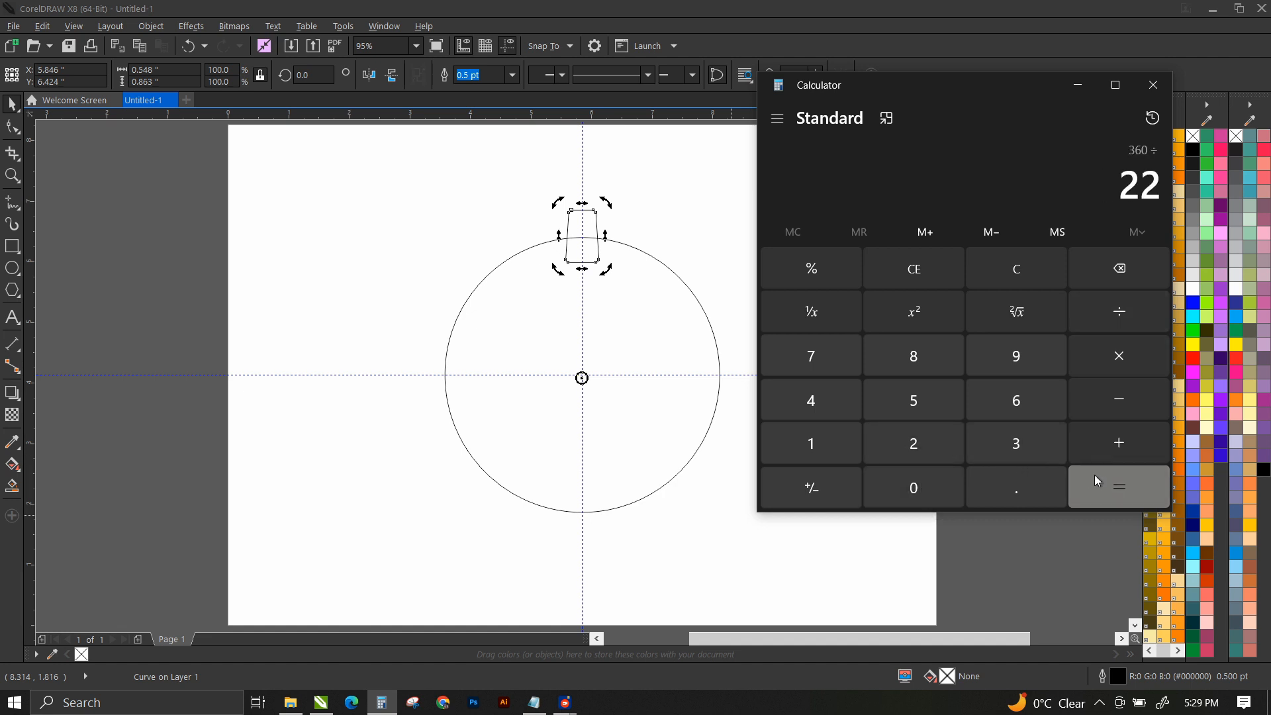
pyautogui.click(1106, 478)
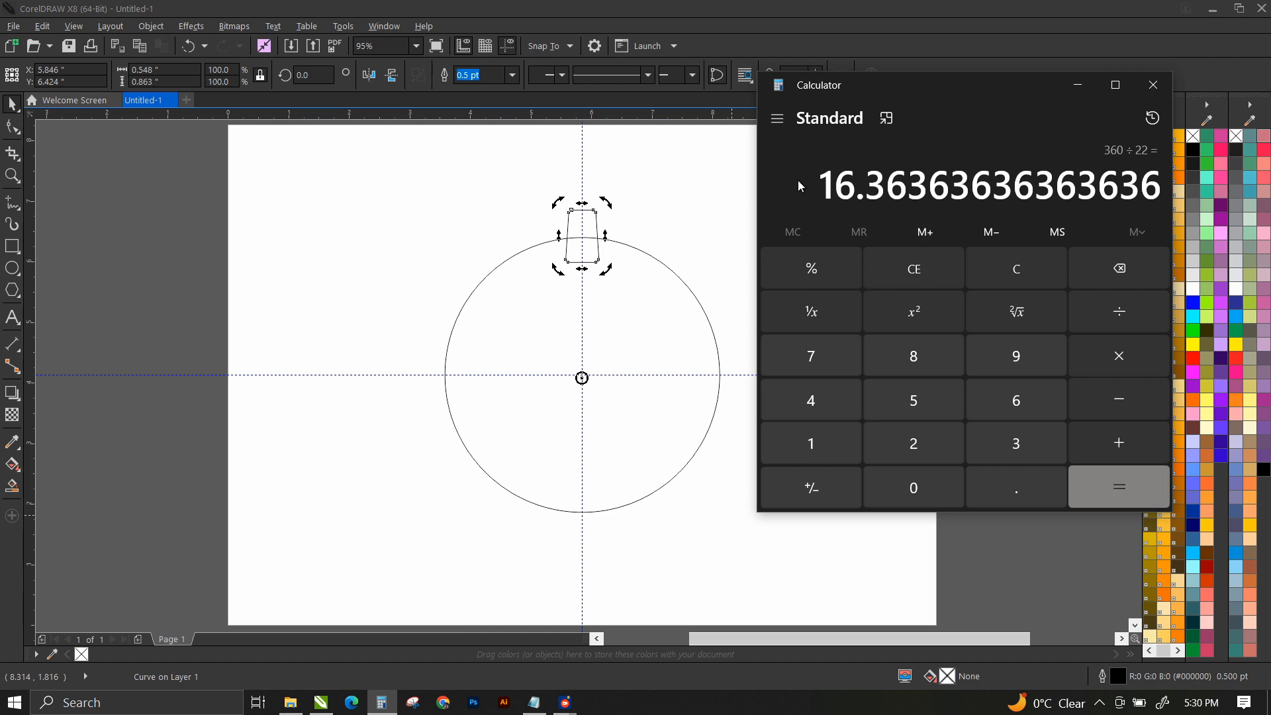
# Copy the calculated result and switch back to CorelDRAW.
pyautogui.rightClick(1076, 185)
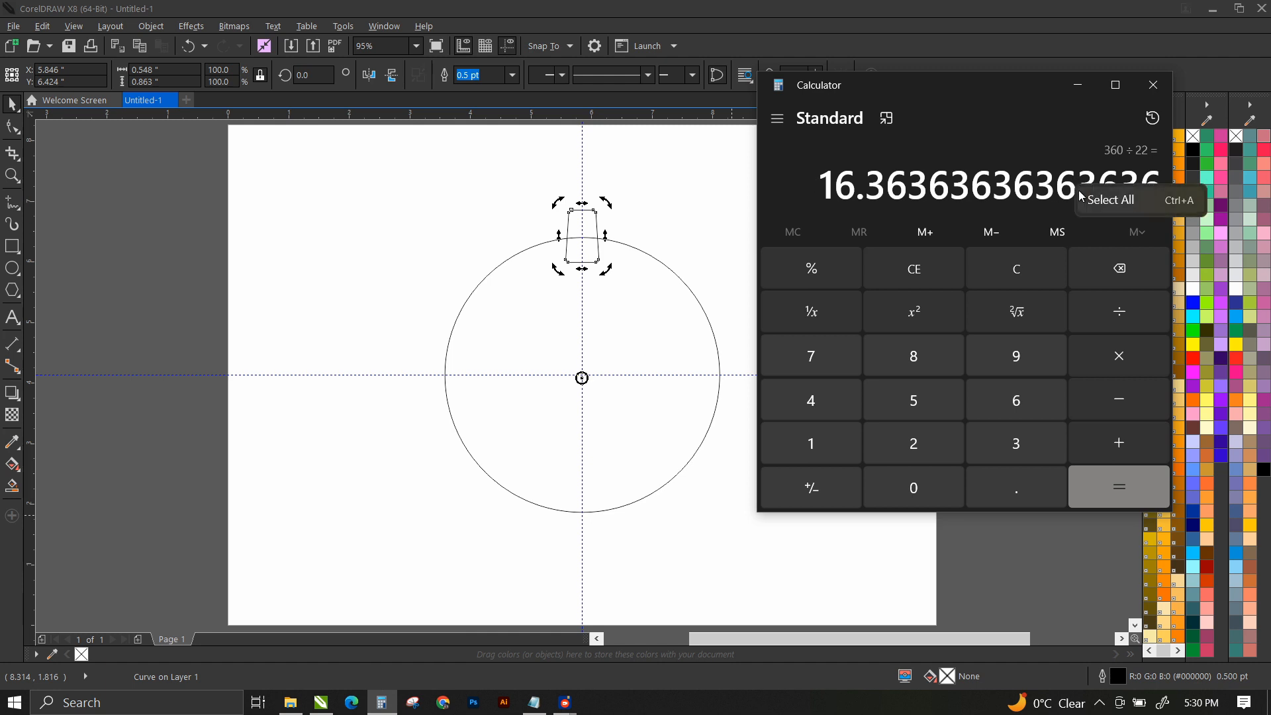
pyautogui.click(1095, 200)
pyautogui.rightClick(1092, 196)
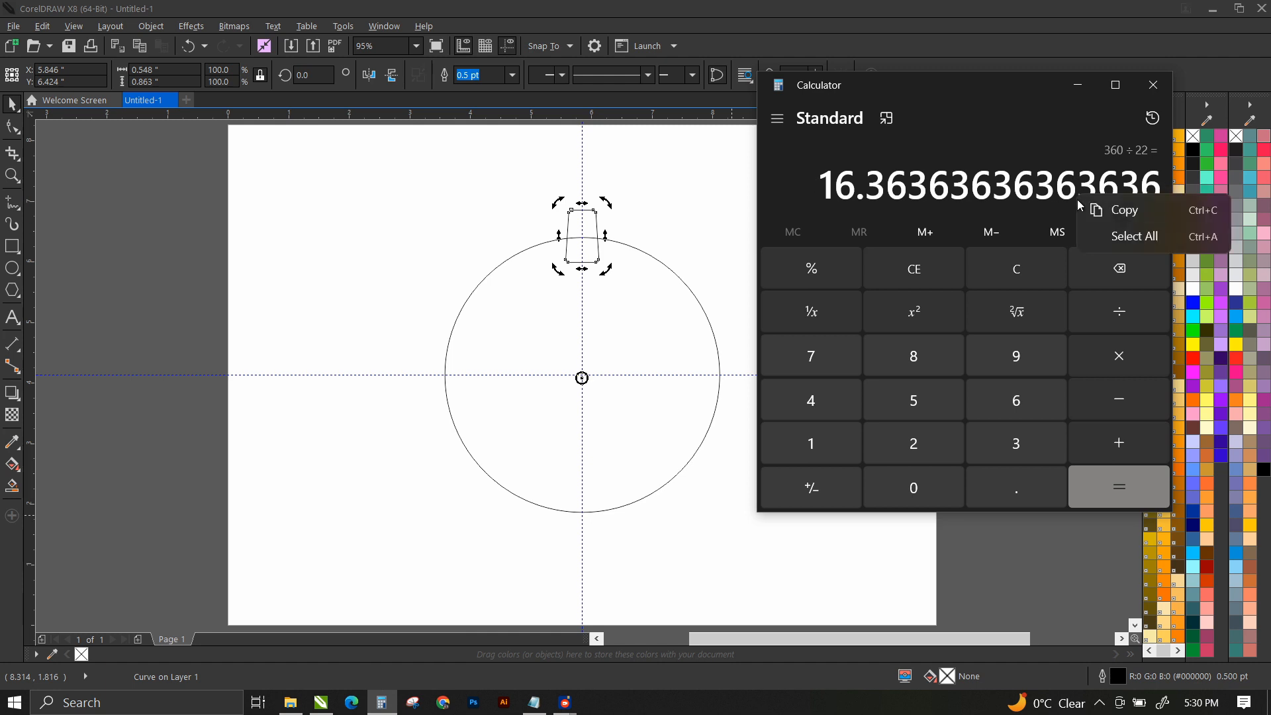
pyautogui.click(1097, 211)
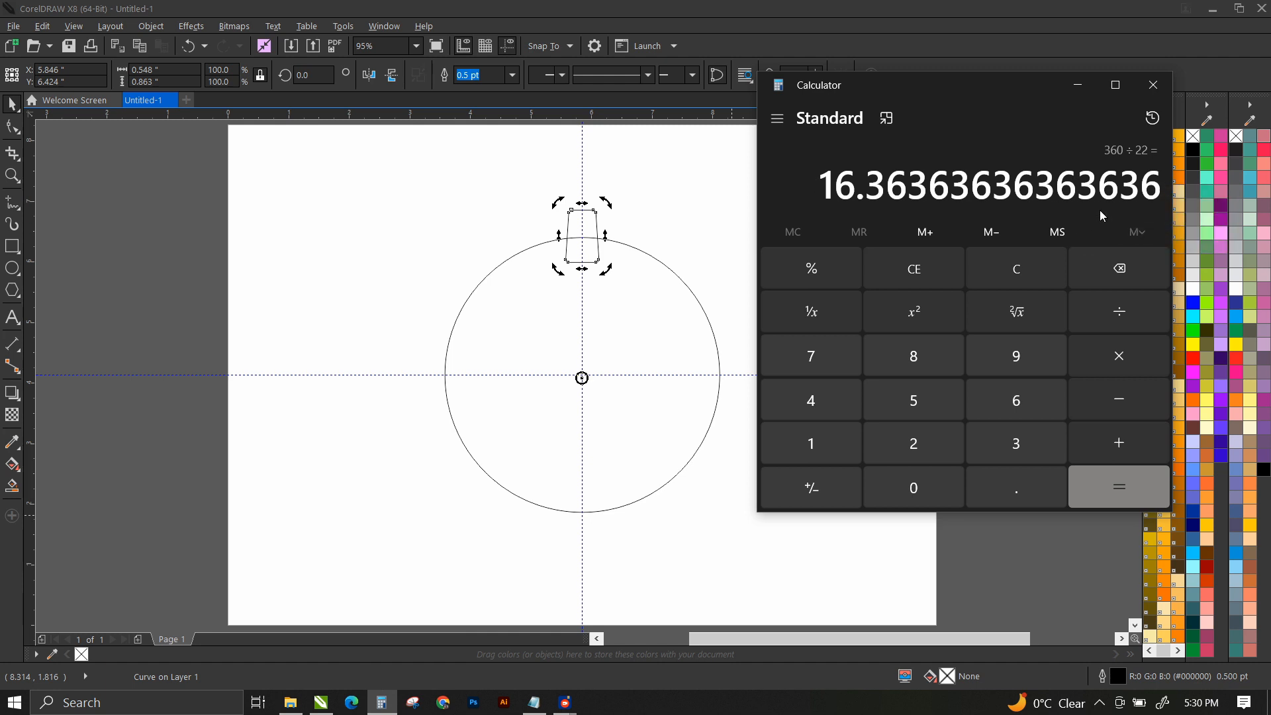
pyautogui.click(1079, 86)
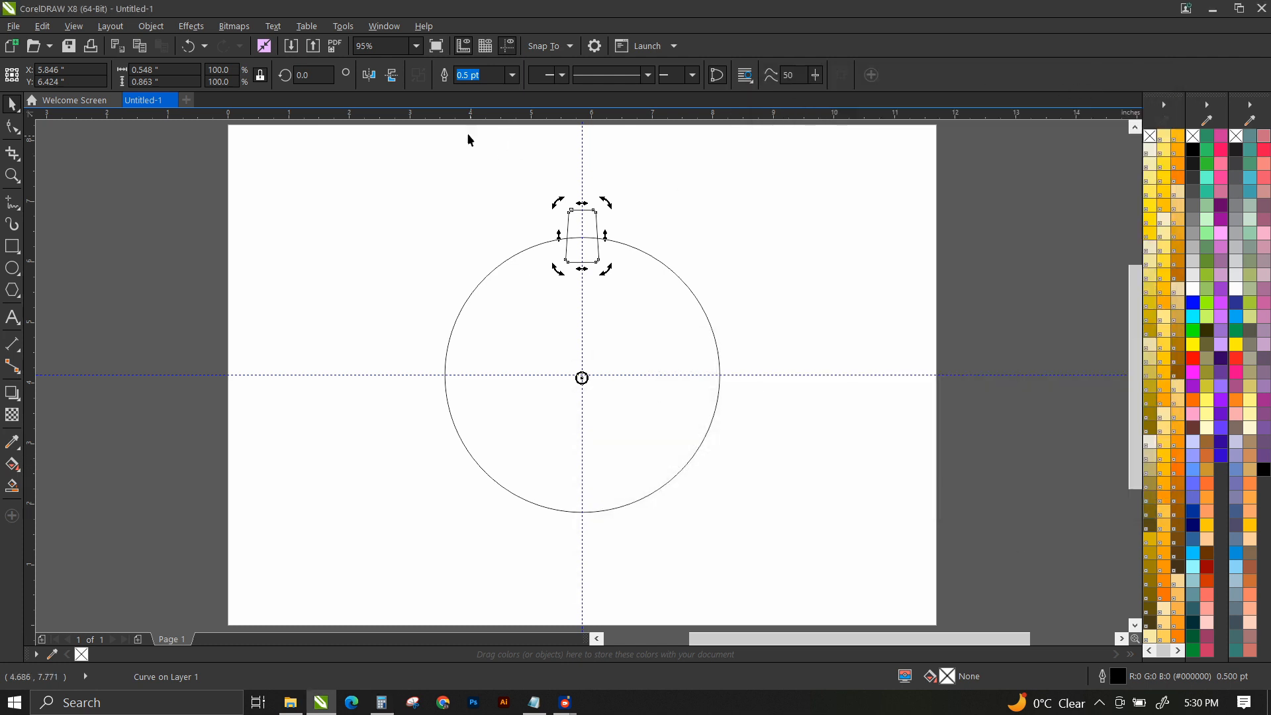
# Use the Rotate transformation to make one copy of the tapered tooth around the circle's center at the copied angle of about 16.364 degrees.
pyautogui.click(150, 27)
pyautogui.moveTo(120, 30)
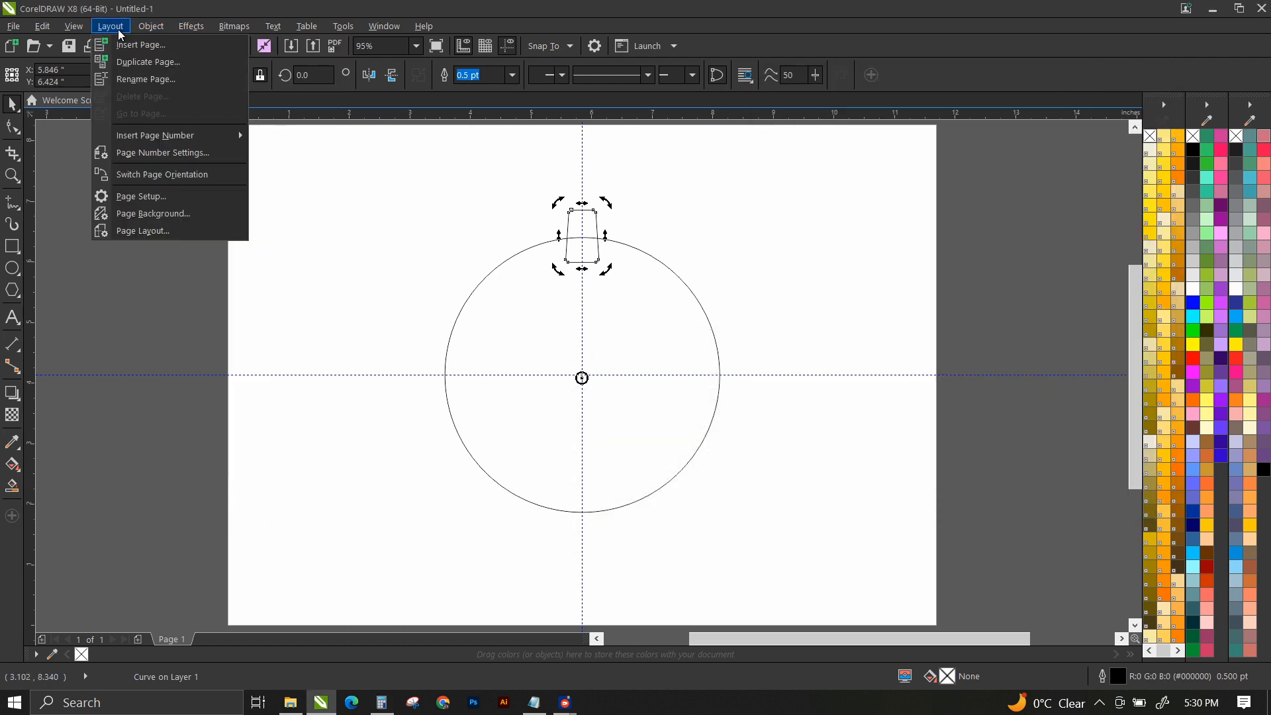
pyautogui.moveTo(164, 28)
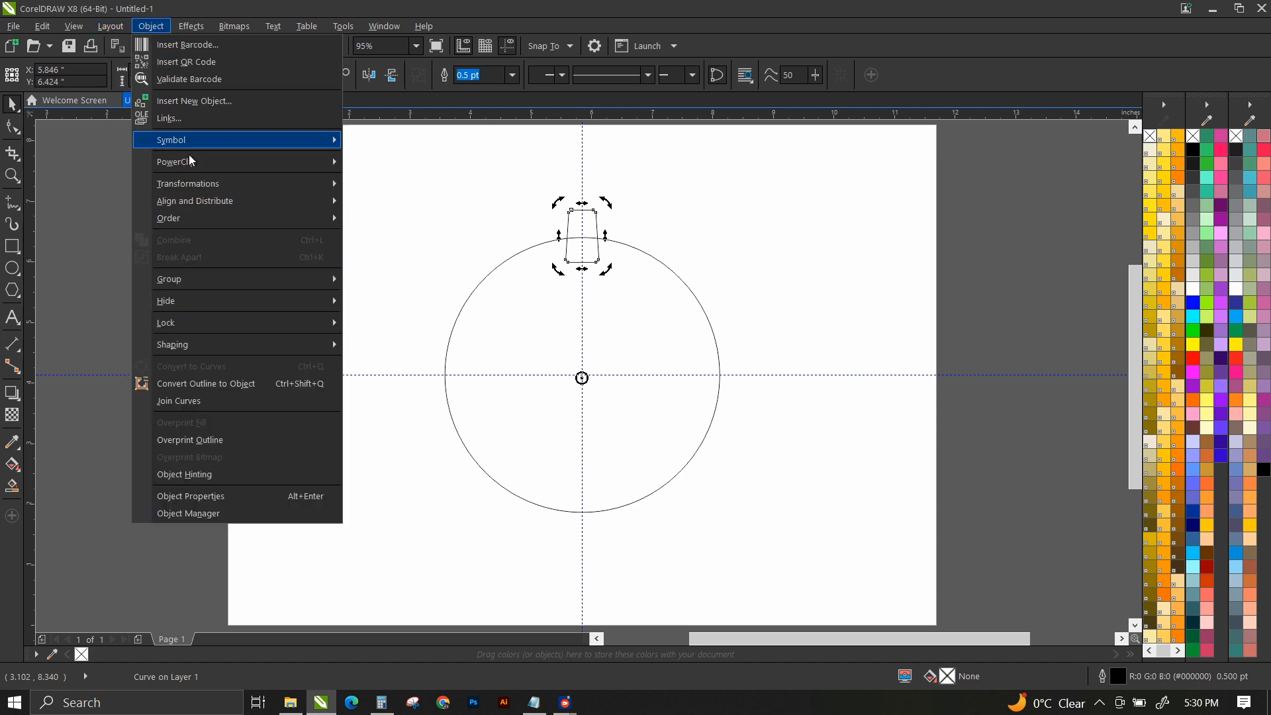
pyautogui.moveTo(233, 183)
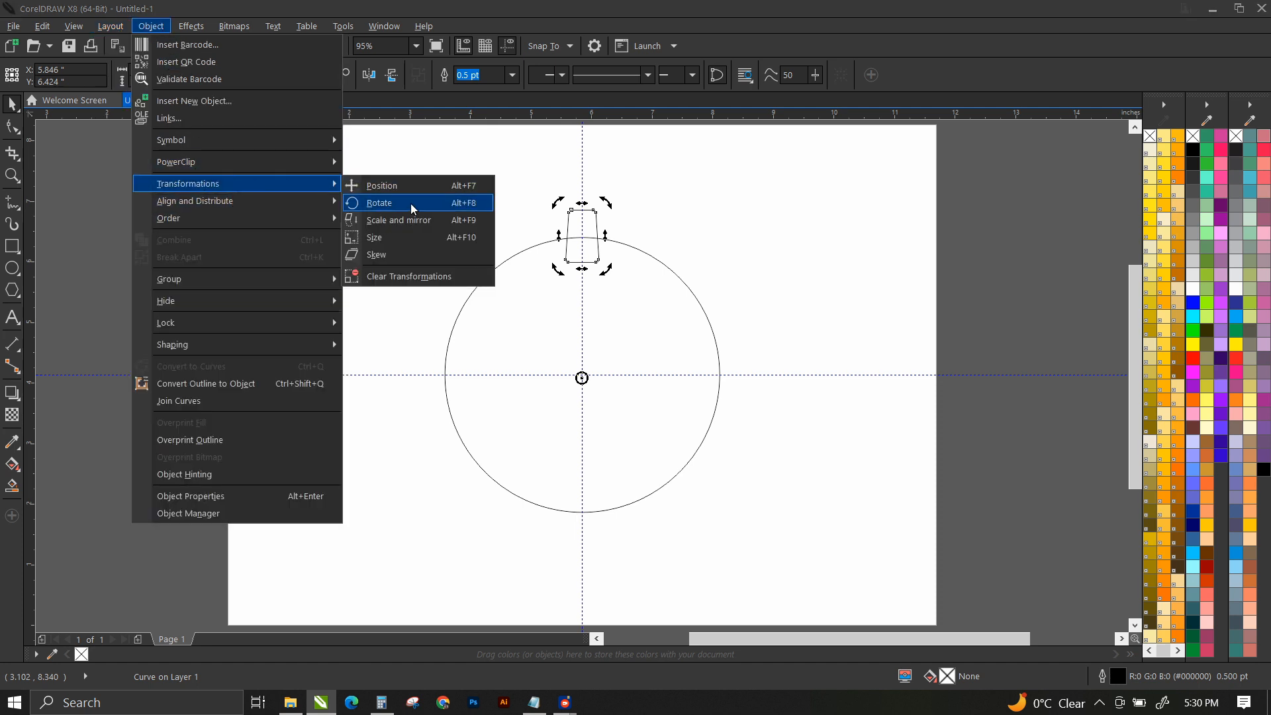
pyautogui.click(390, 204)
pyautogui.click(986, 147)
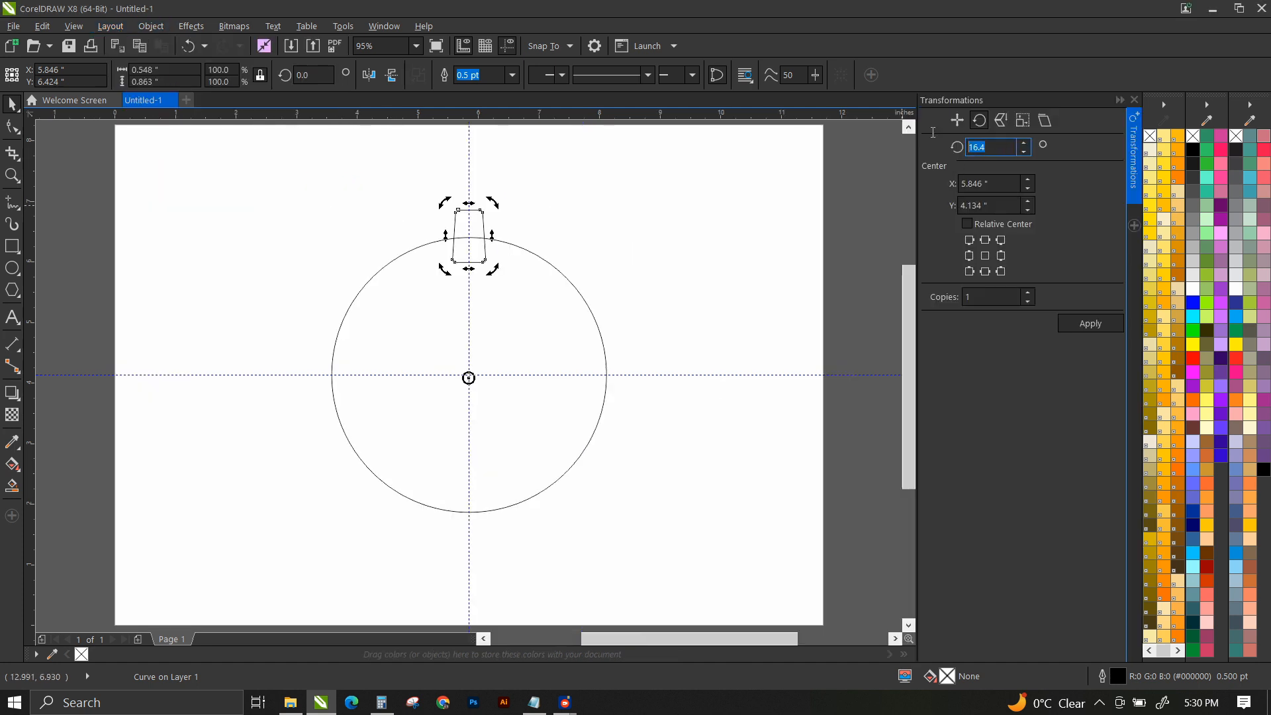
pyautogui.press('BackSpace')
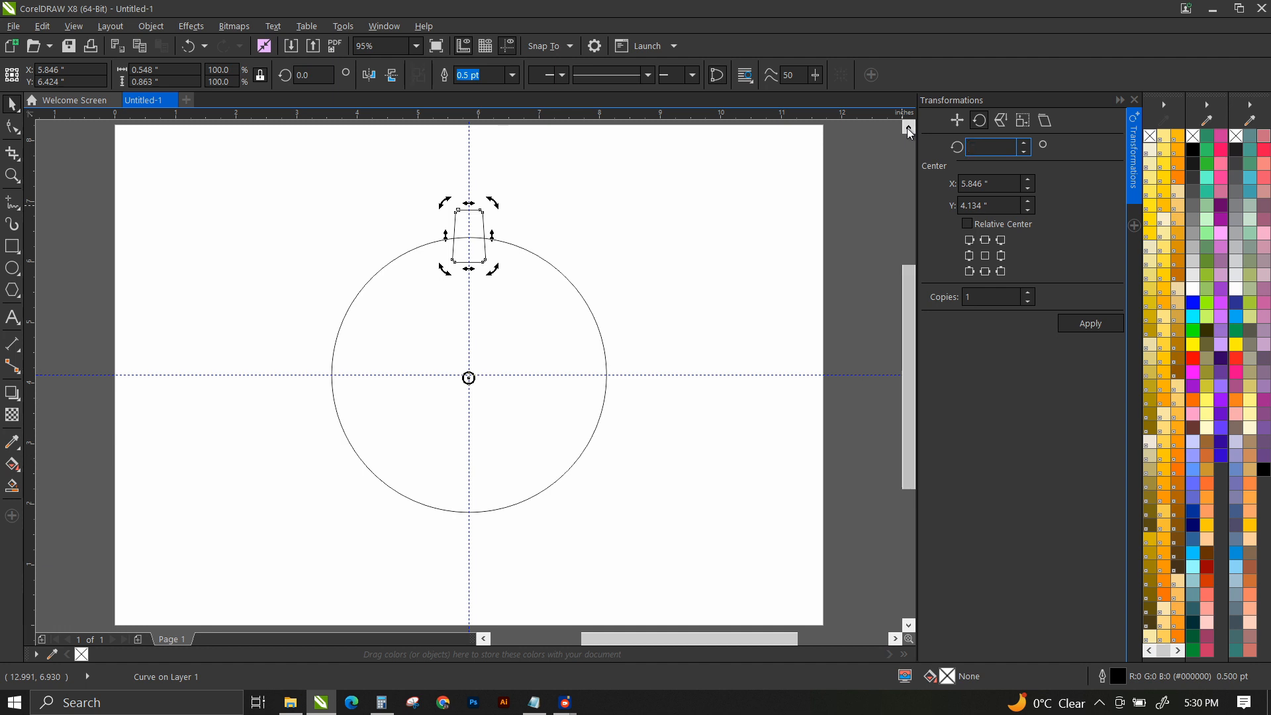
pyautogui.hotkey('ctrl', 'v')
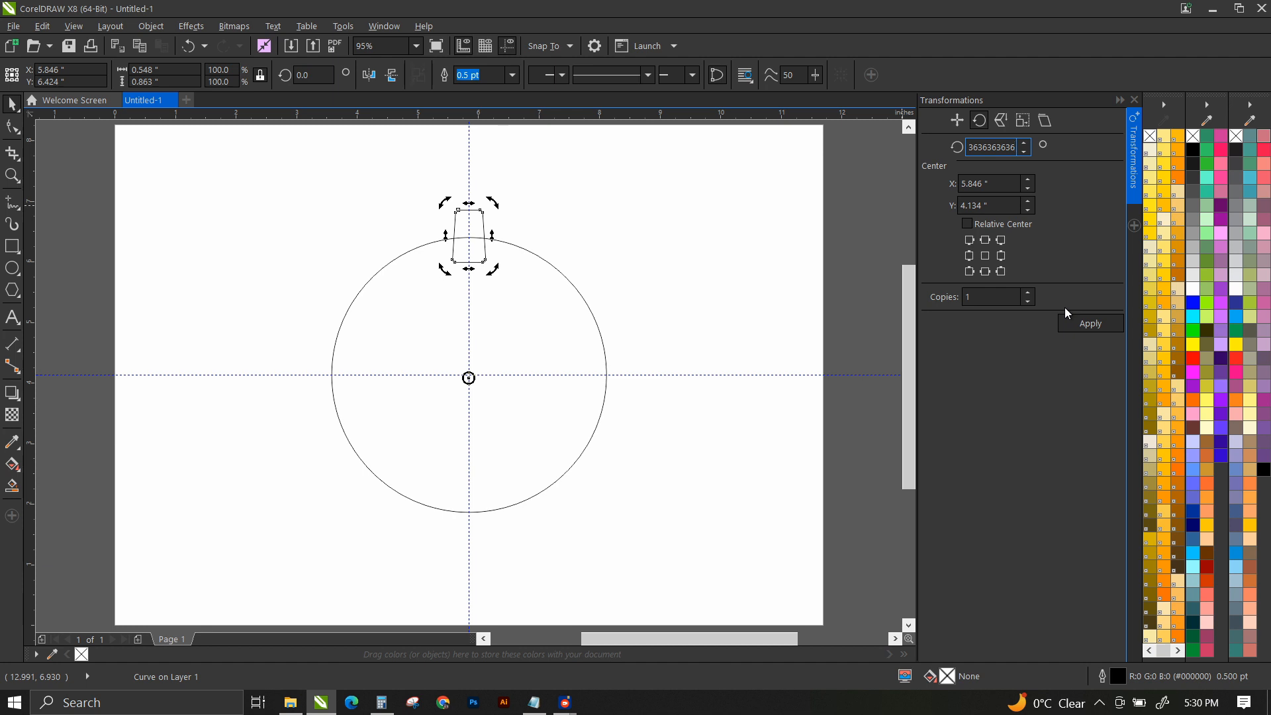
pyautogui.press('Return')
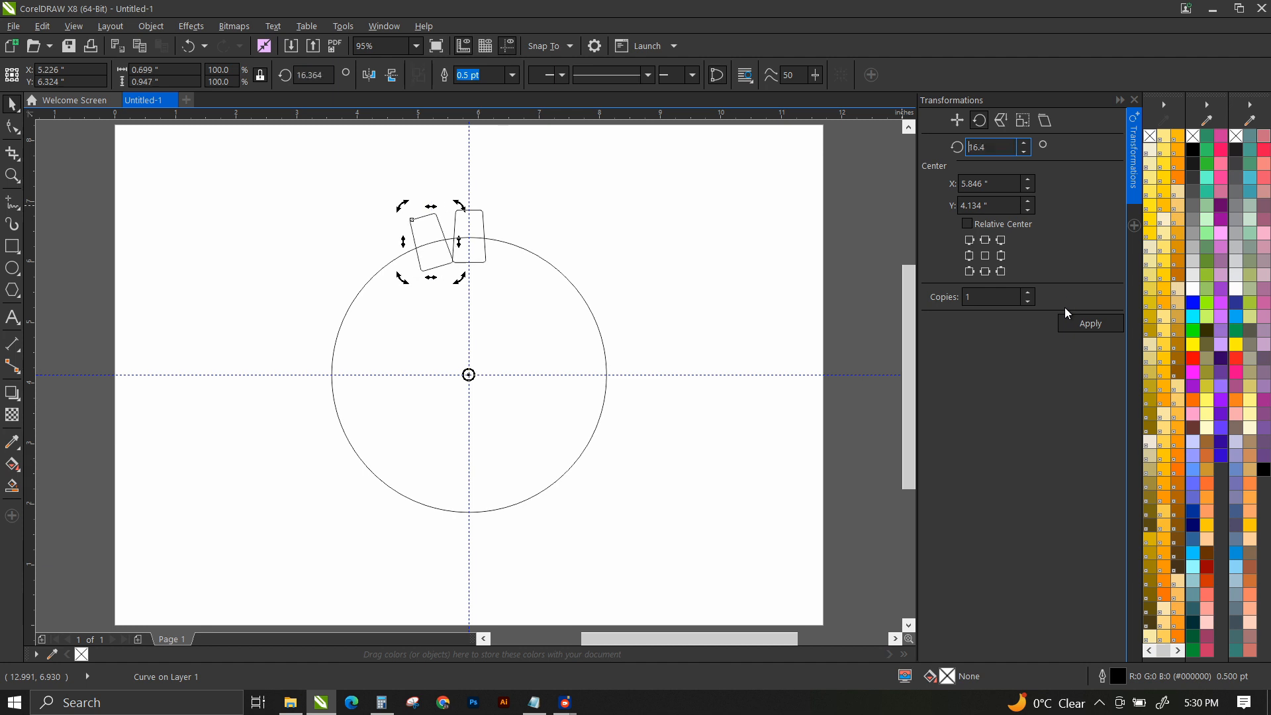
# Repeat the same rotated copy around the circle until 22 evenly spaced teeth complete the ring.
pyautogui.click(1095, 329)
pyautogui.click(1096, 329)
pyautogui.click(1096, 329)
pyautogui.click(1096, 329)
pyautogui.click(1096, 329)
pyautogui.click(1096, 329)
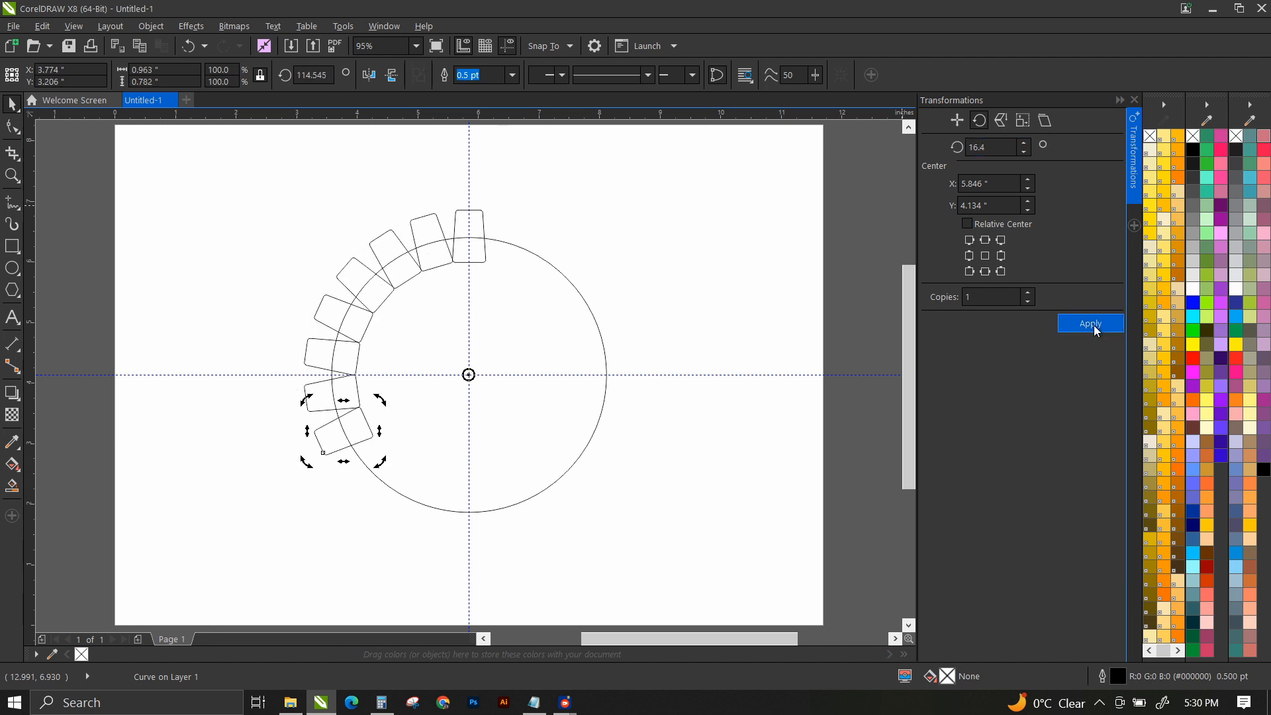
pyautogui.doubleClick(1096, 330)
pyautogui.click(1096, 329)
pyautogui.doubleClick(1096, 329)
pyautogui.click(1095, 329)
pyautogui.doubleClick(1096, 329)
pyautogui.doubleClick(1096, 329)
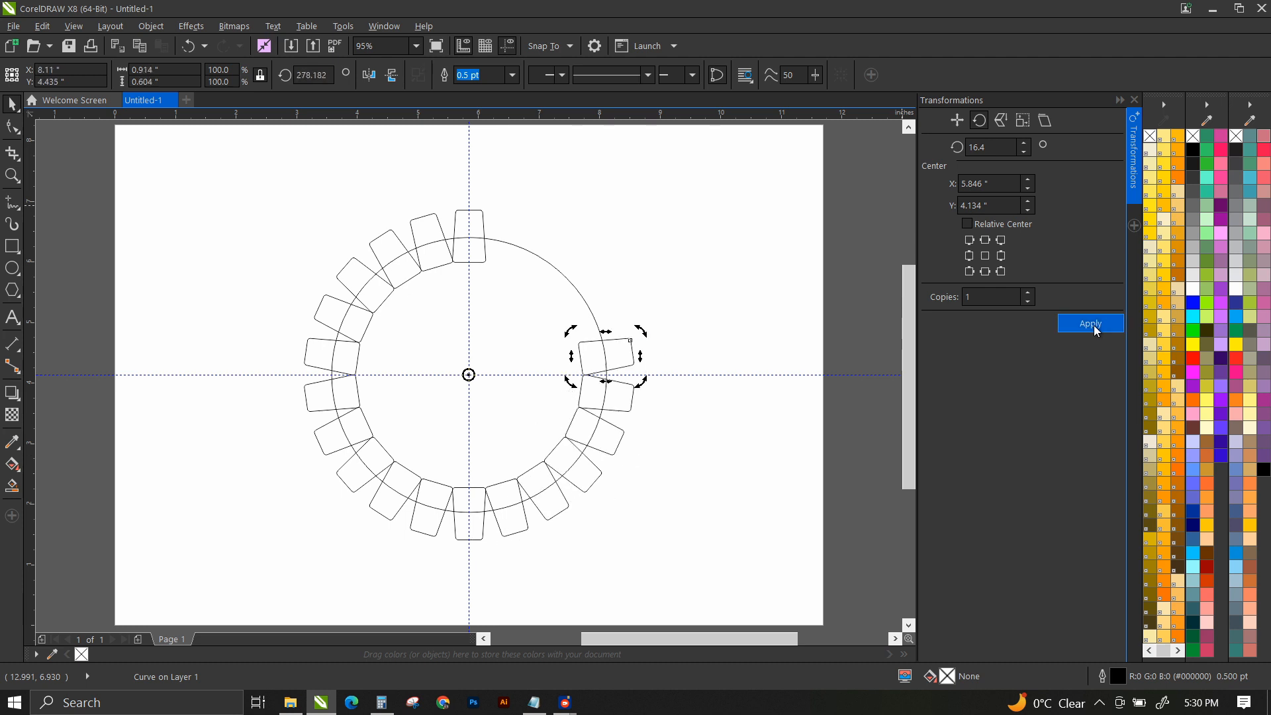
pyautogui.doubleClick(1096, 329)
pyautogui.click(1096, 329)
pyautogui.click(1096, 329)
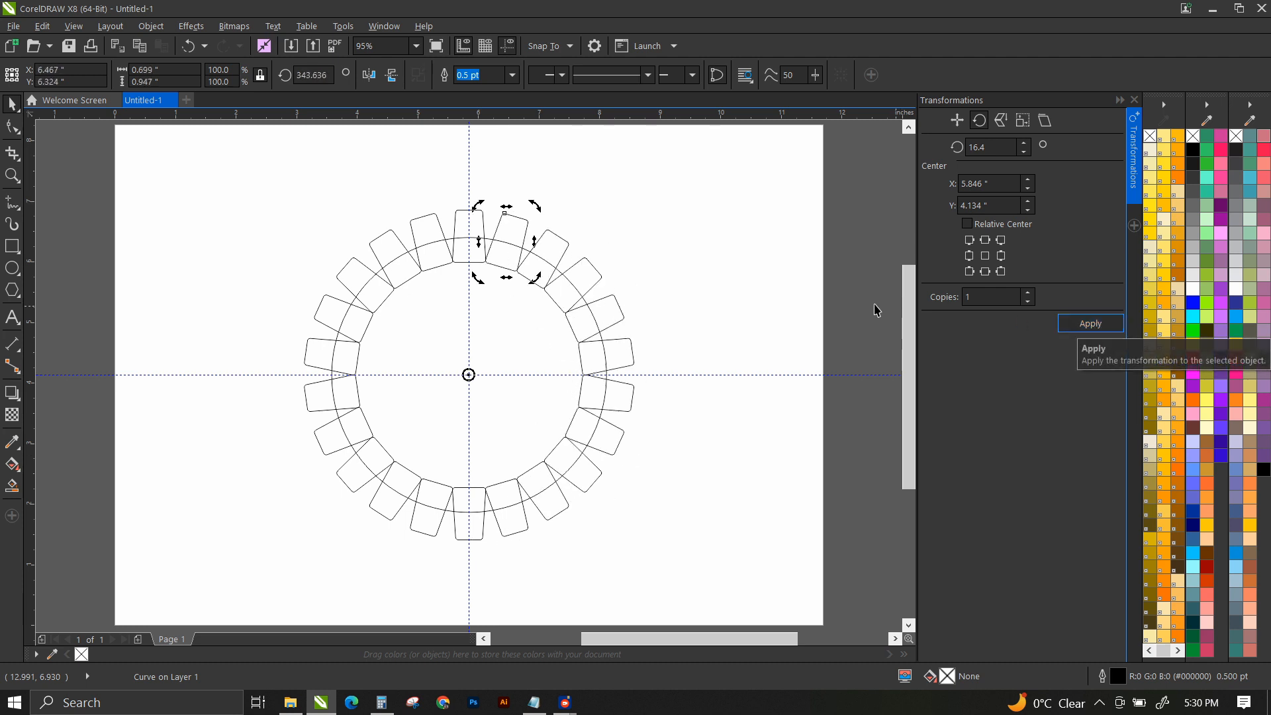
# Enlarge the base circle proportionally about its center to about 4.718 inches across.
pyautogui.click(267, 197)
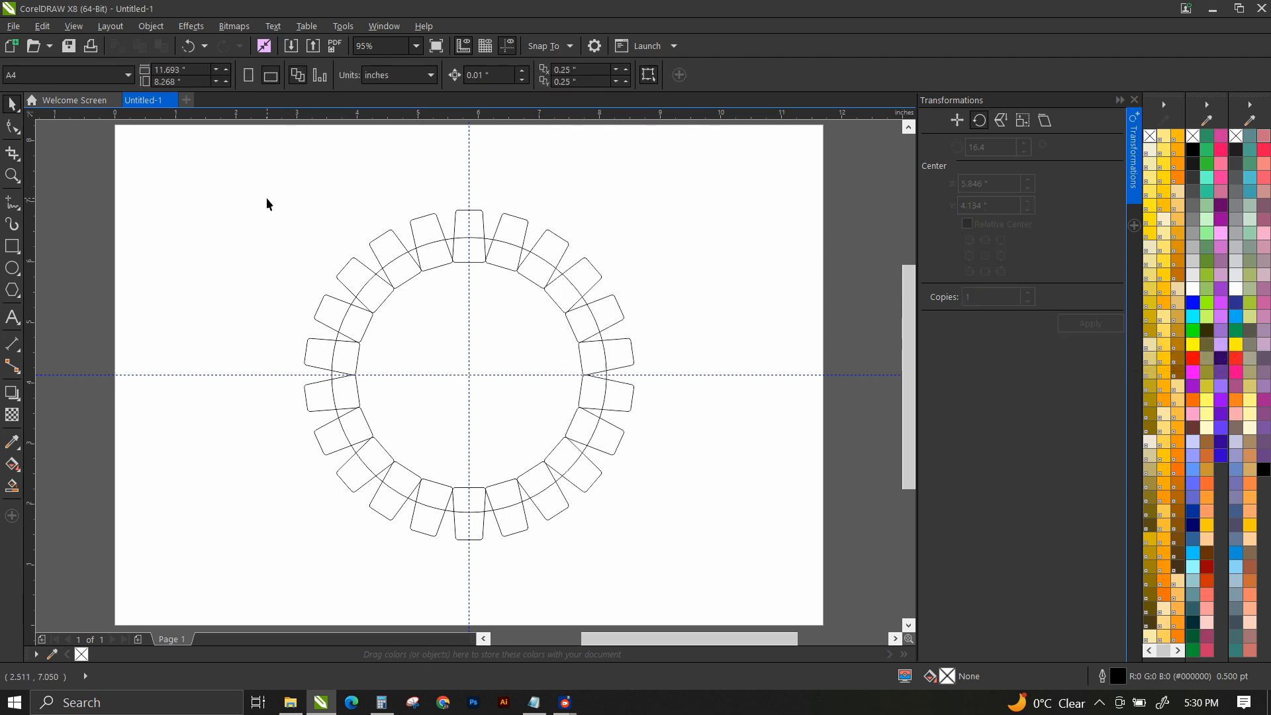
pyautogui.click(447, 239)
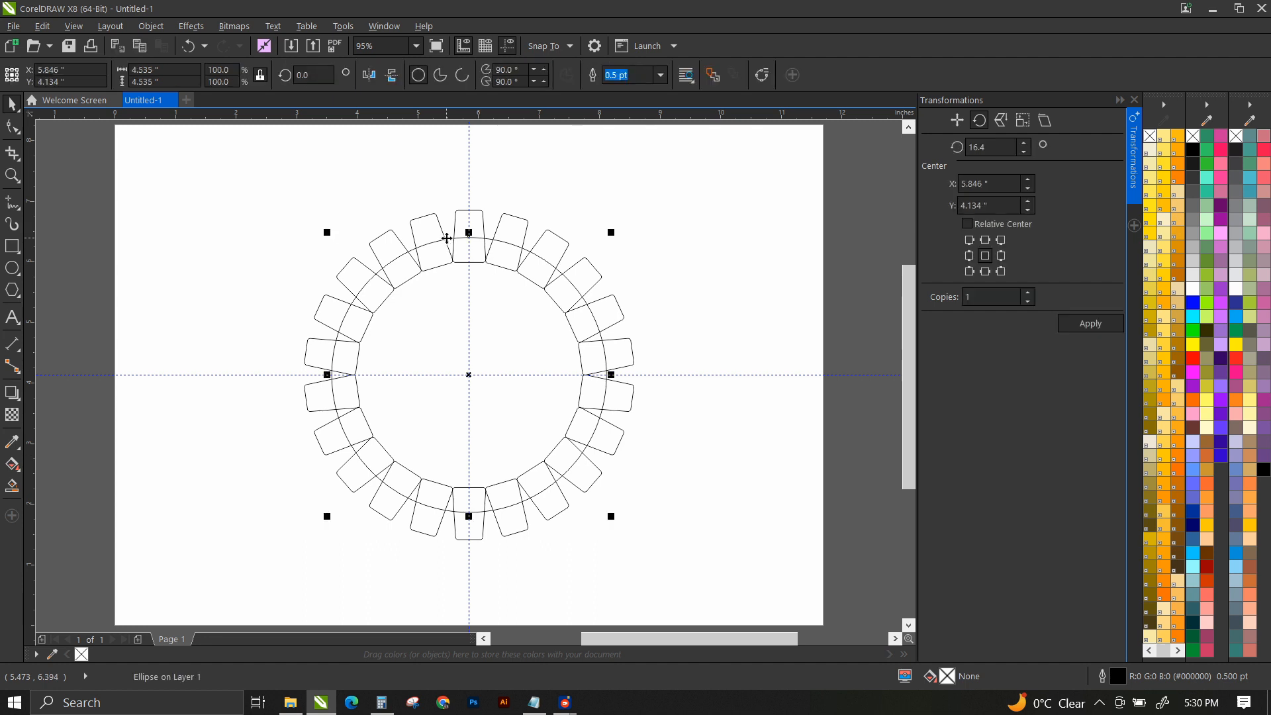
pyautogui.moveTo(327, 233); pyautogui.dragTo(321, 227)
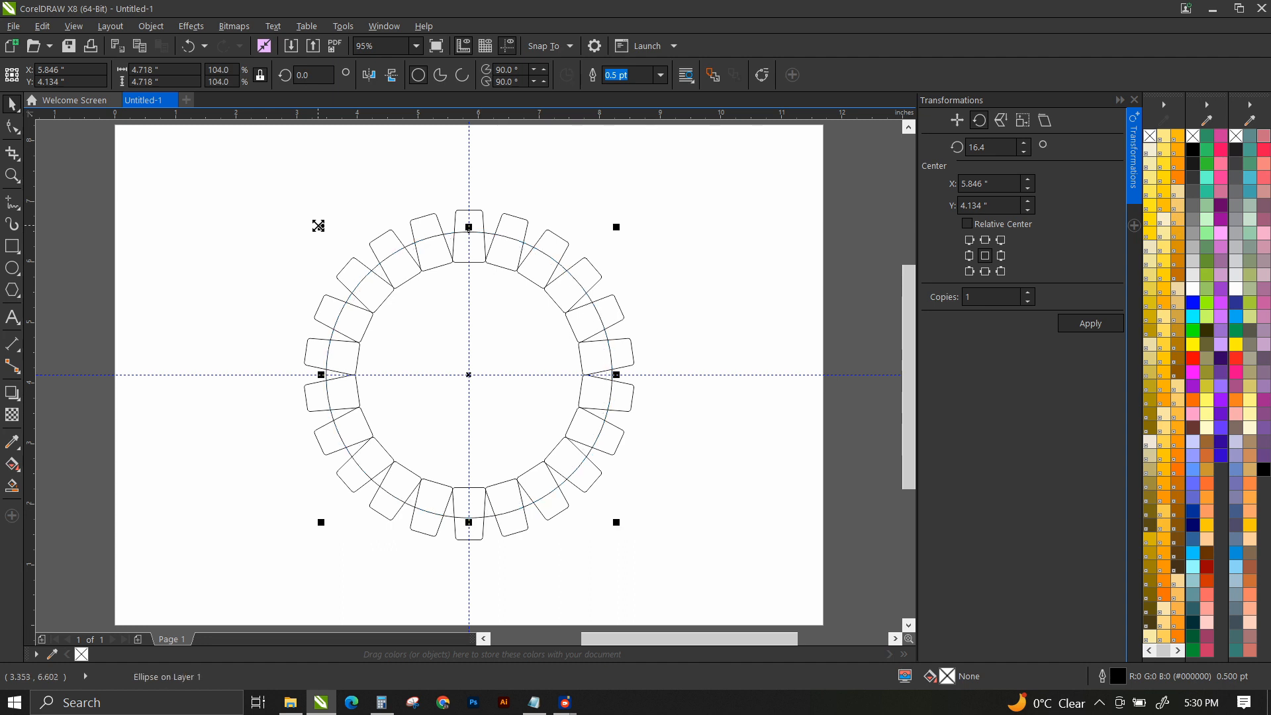
# Weld the circle and all the teeth into one gear outline.
pyautogui.moveTo(226, 168); pyautogui.dragTo(703, 578)
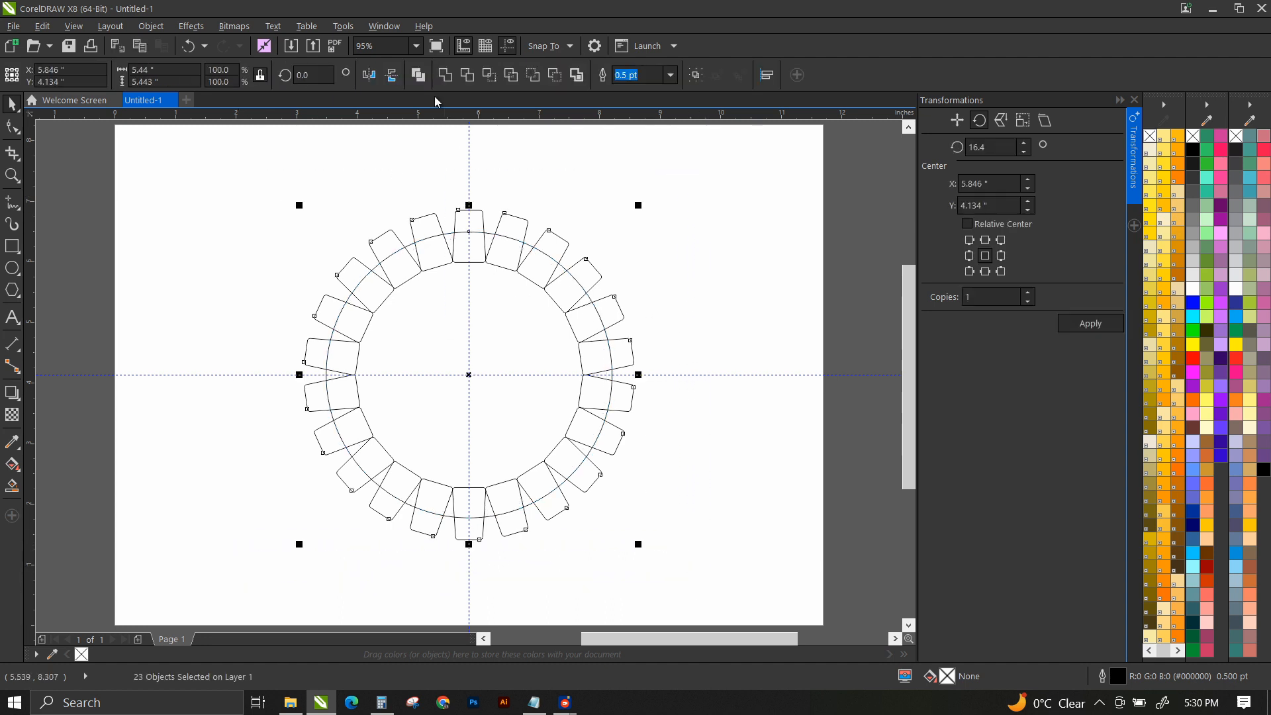
pyautogui.click(445, 76)
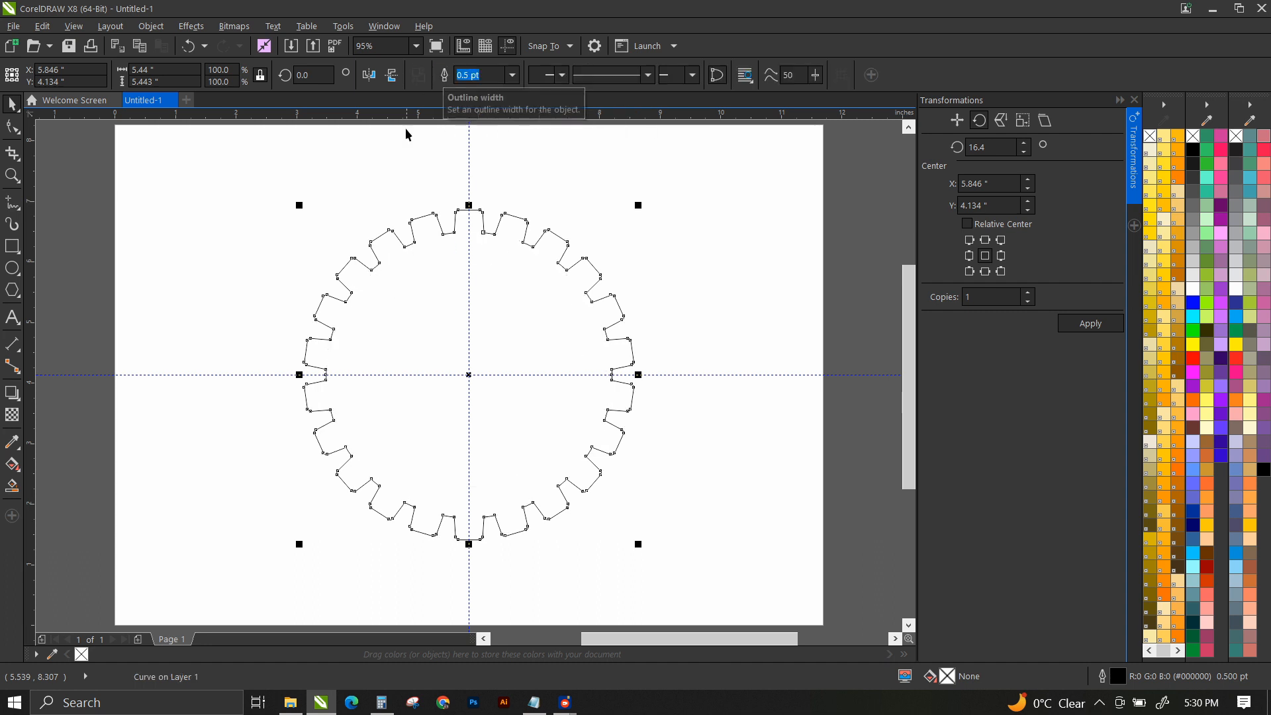
pyautogui.click(338, 198)
# Draw a circle about 4.065 inches across and center it on the page inside the gear outline.
pyautogui.click(12, 267)
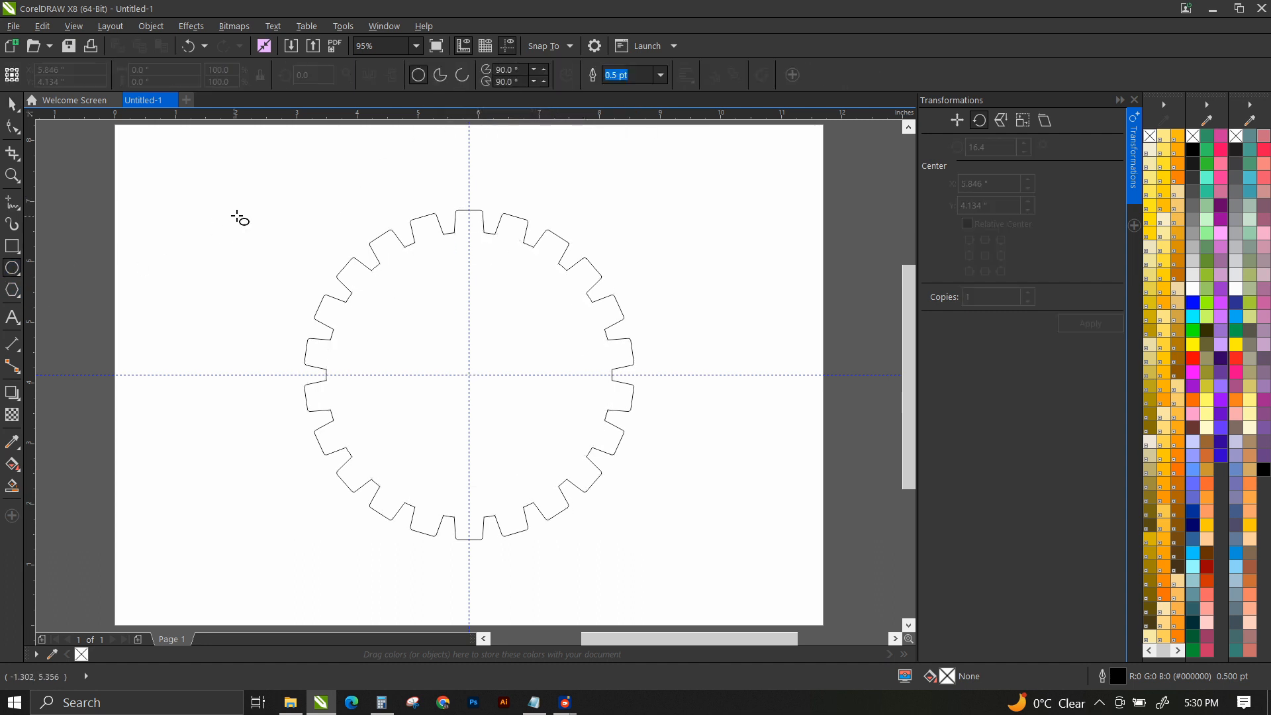
pyautogui.moveTo(239, 191); pyautogui.dragTo(335, 421)
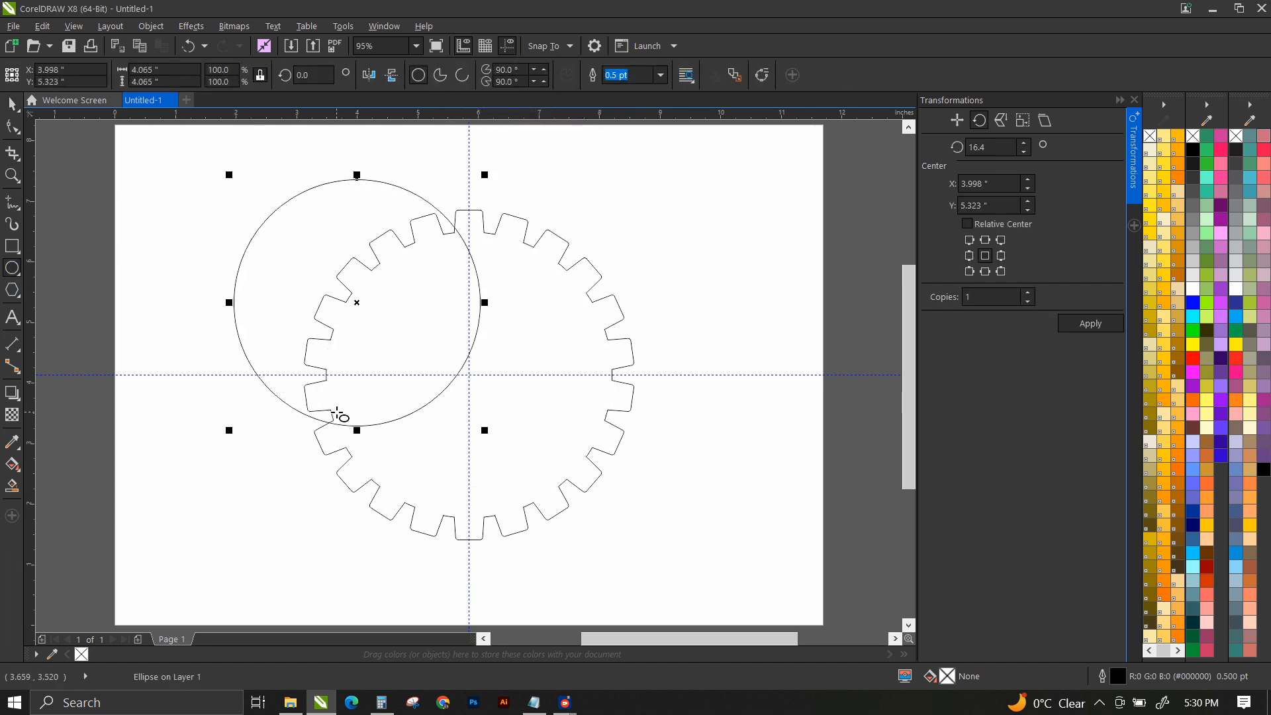
pyautogui.press('p')
pyautogui.click(12, 104)
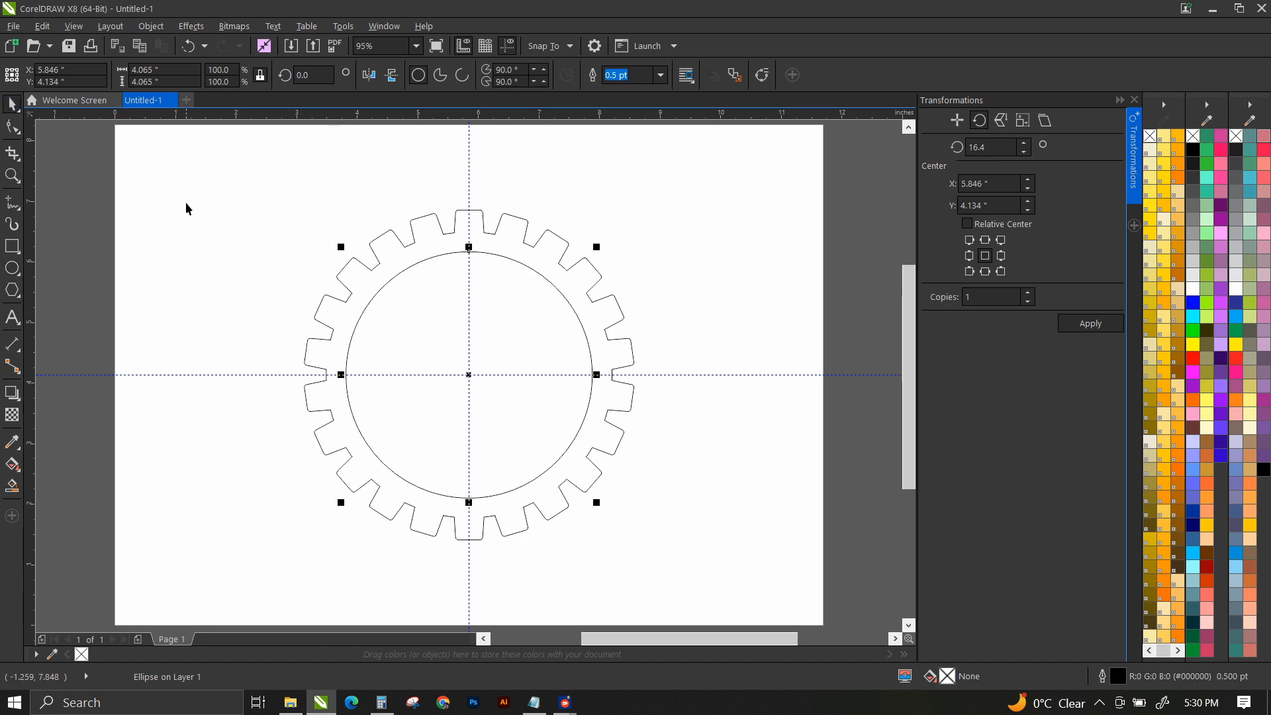
# Enlarge the inner circle slightly about its center and combine it with the gear outline to cut out the middle.
pyautogui.click(389, 301)
pyautogui.click(387, 283)
pyautogui.moveTo(342, 248); pyautogui.dragTo(338, 239)
pyautogui.keyDown('shift'); pyautogui.click(395, 247); pyautogui.keyUp('shift')
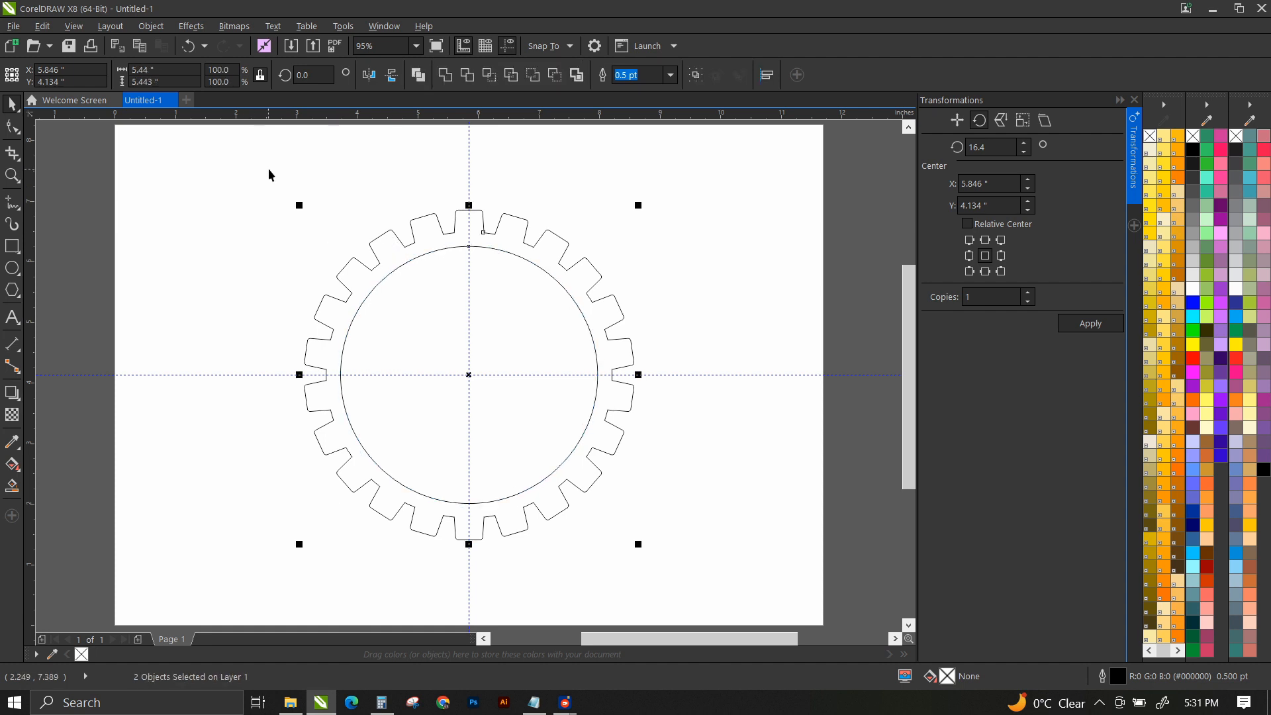
pyautogui.click(418, 75)
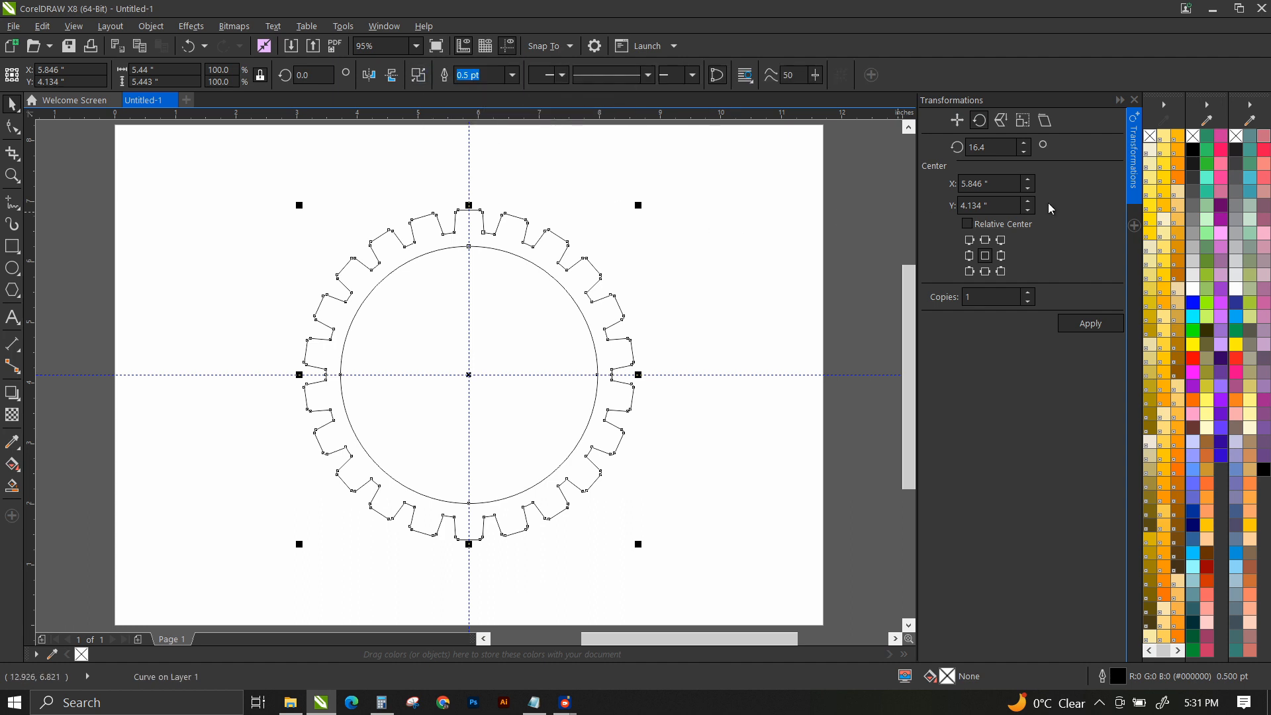
# Remove the gear's outline and fill the gear with black.
pyautogui.rightClick(1194, 136)
pyautogui.click(1196, 152)
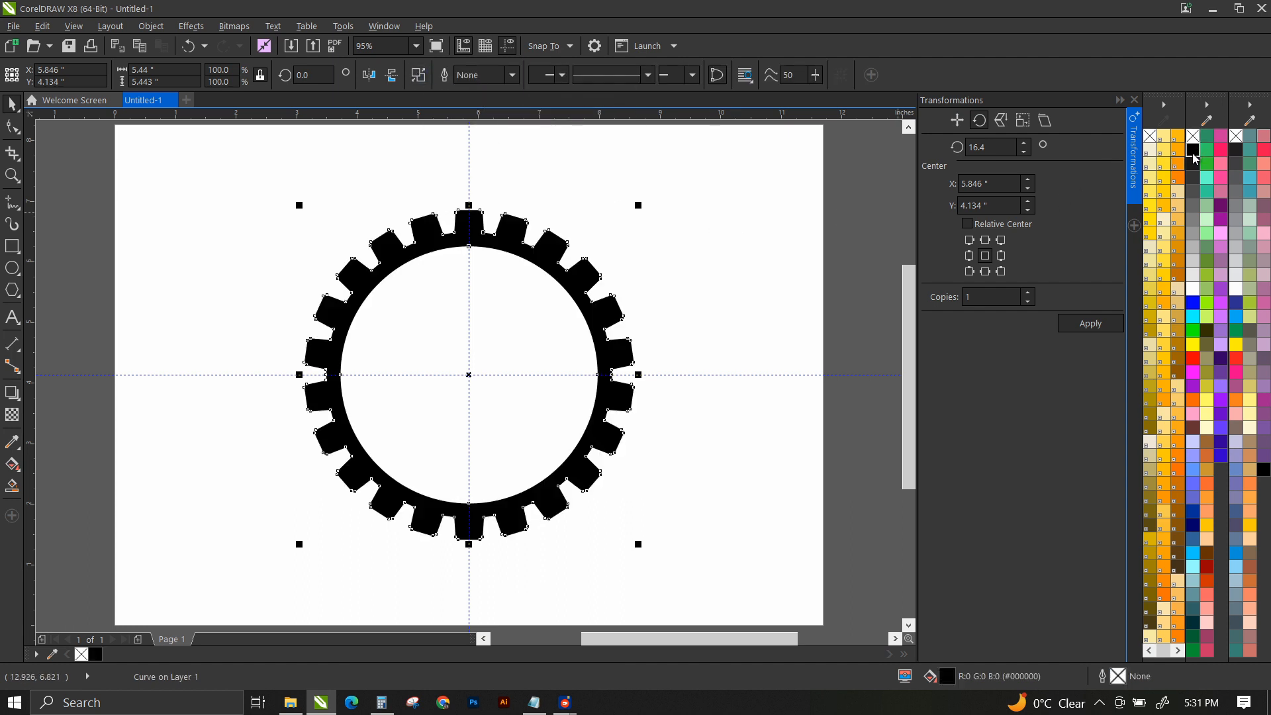
# Try dark gray, orange PANTONE 7-2-6 C, red and dark purple fills on the gear.
pyautogui.click(1192, 206)
pyautogui.click(1176, 265)
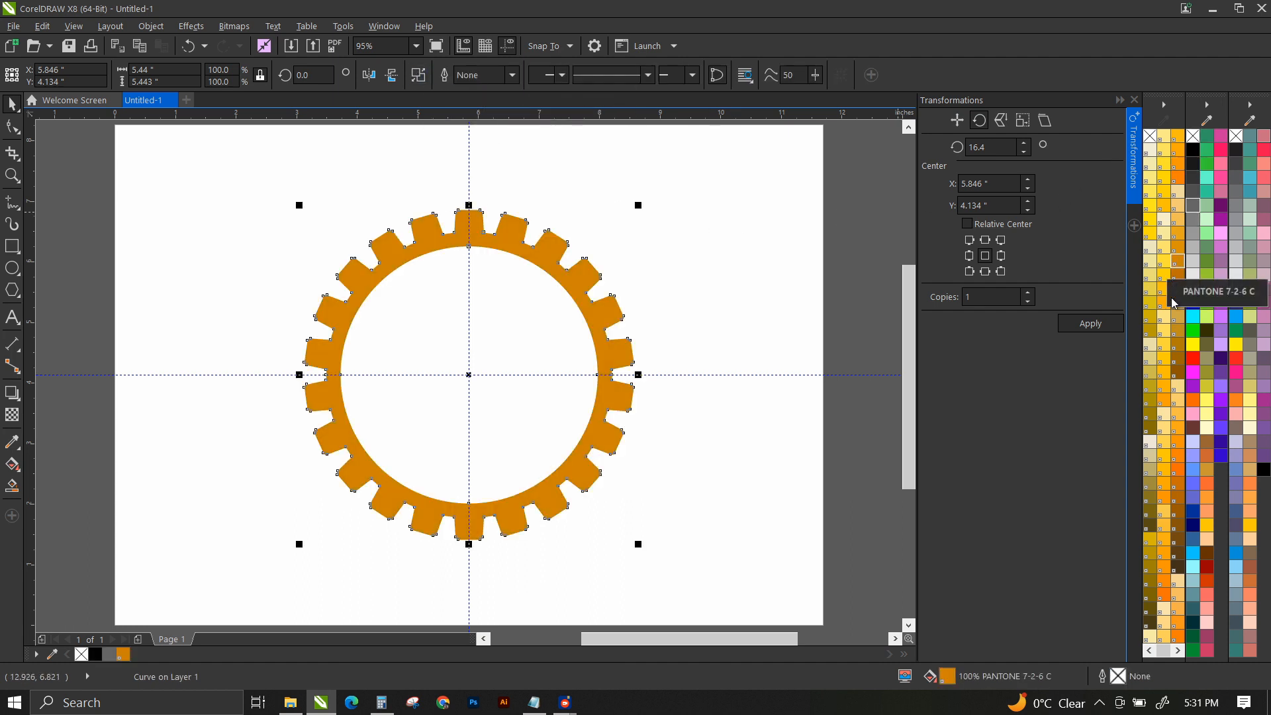
pyautogui.click(1193, 361)
pyautogui.click(1224, 362)
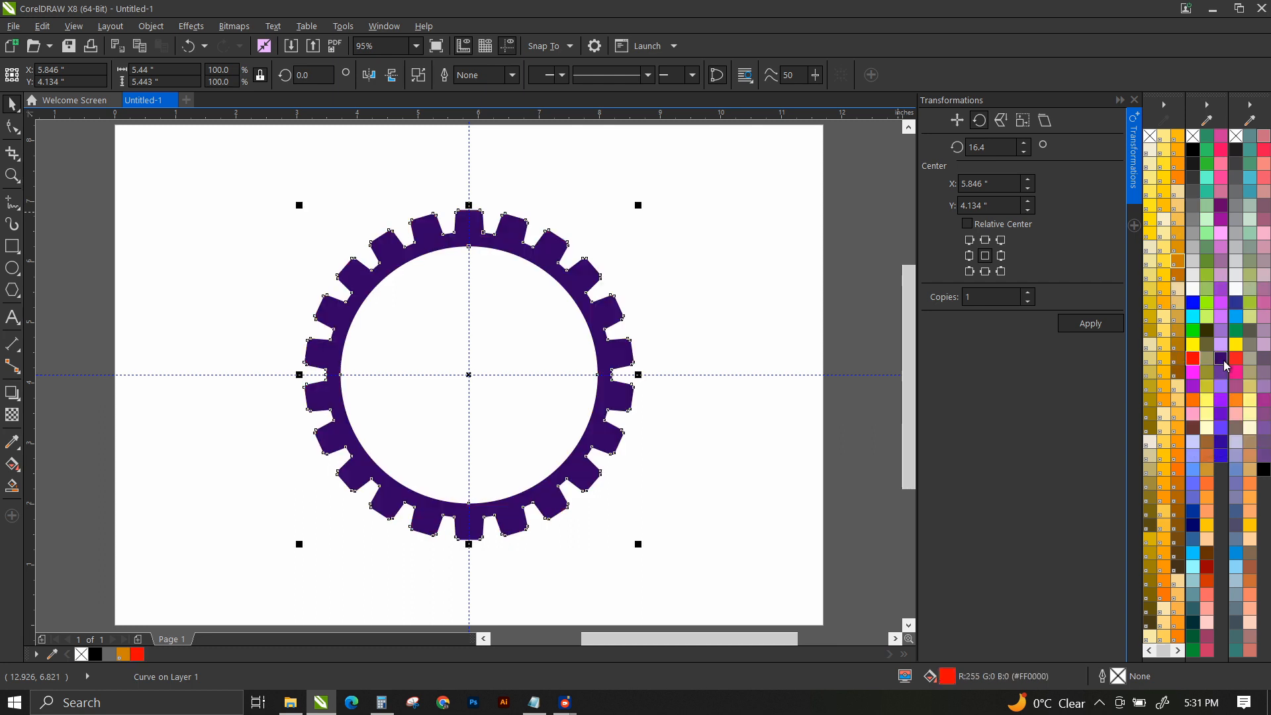
# Set the gear's fill to light gray and deselect it.
pyautogui.click(1194, 206)
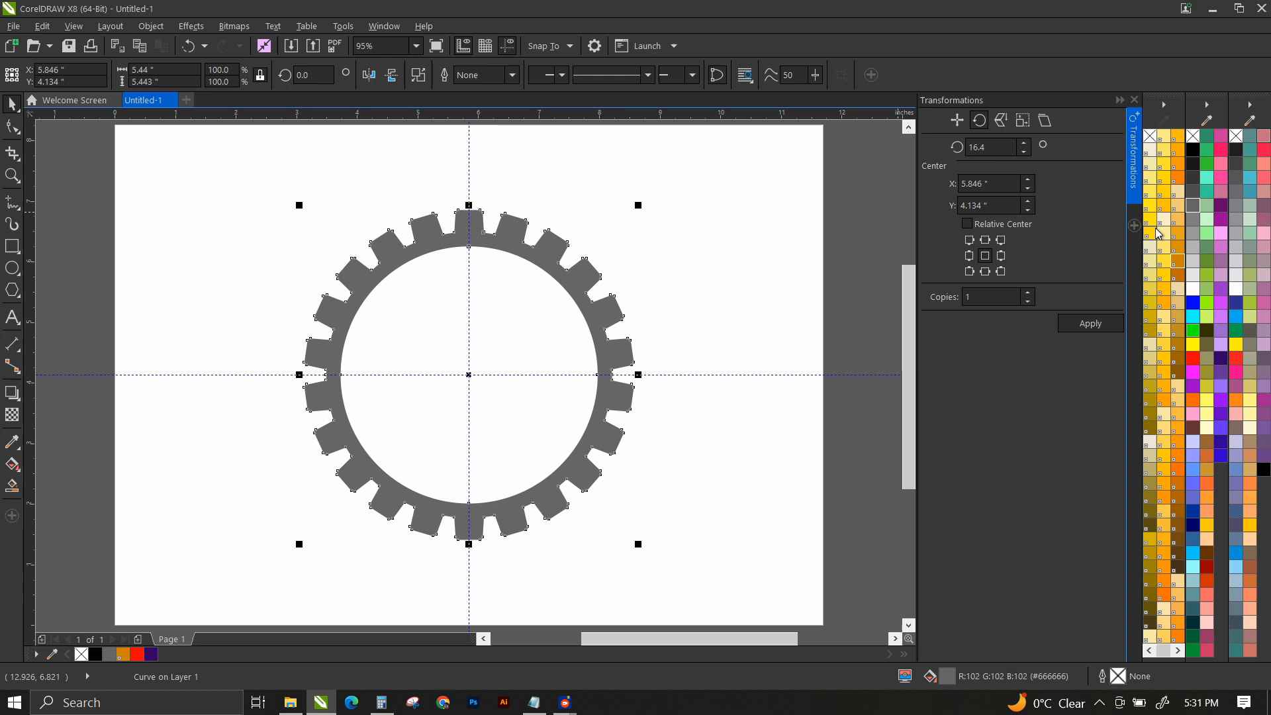
pyautogui.click(1194, 248)
pyautogui.click(196, 190)
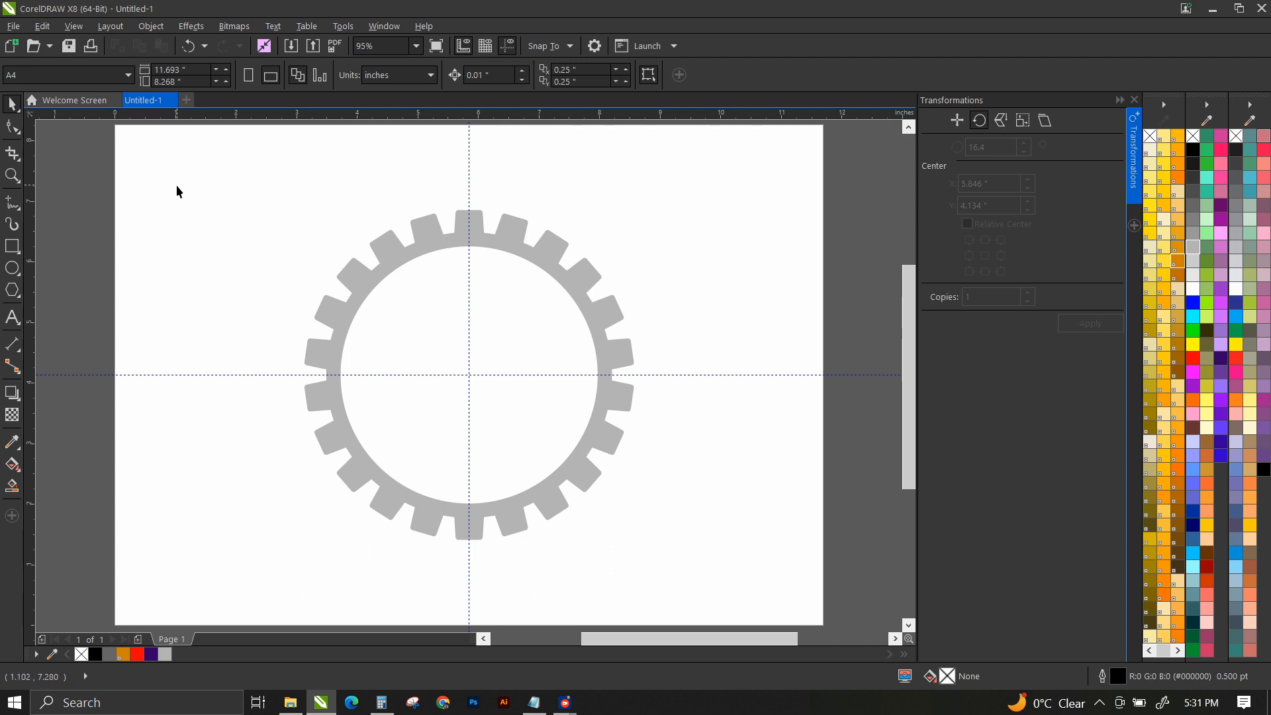
# Add a second page and draw a 22-sided polygon about 5.5 inches wide, centered on the page.
pyautogui.click(139, 640)
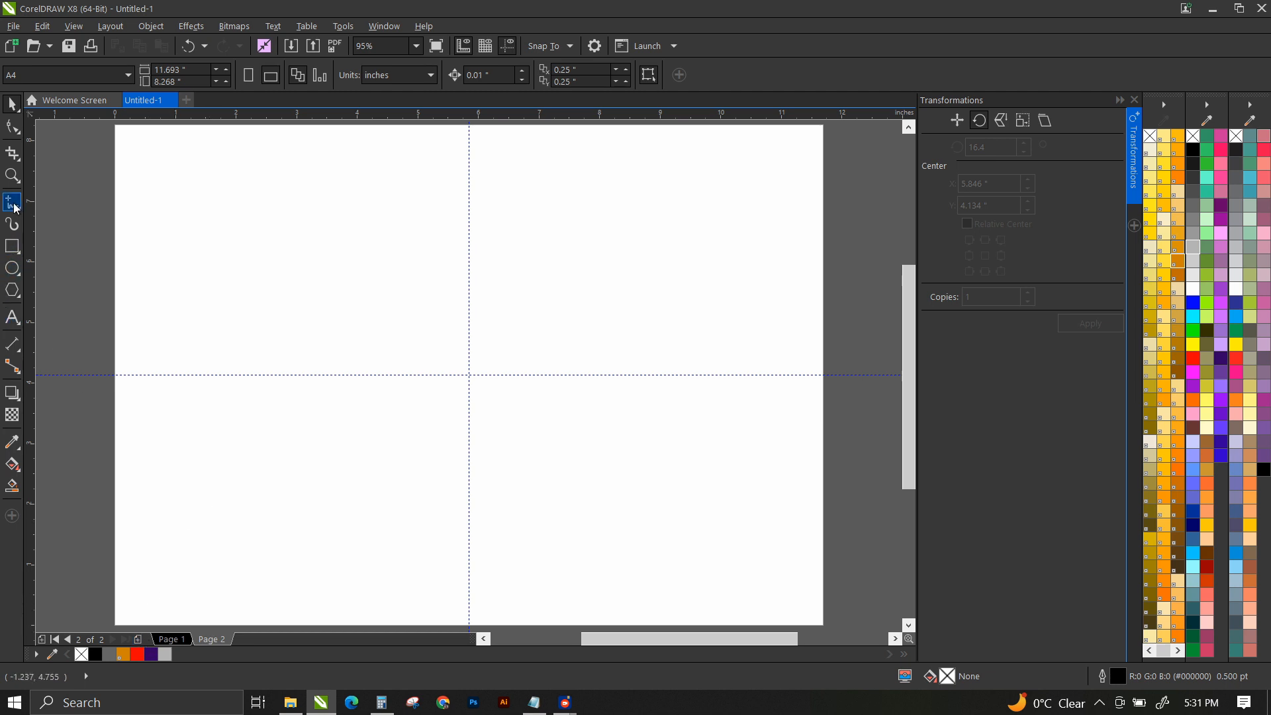
pyautogui.click(17, 298)
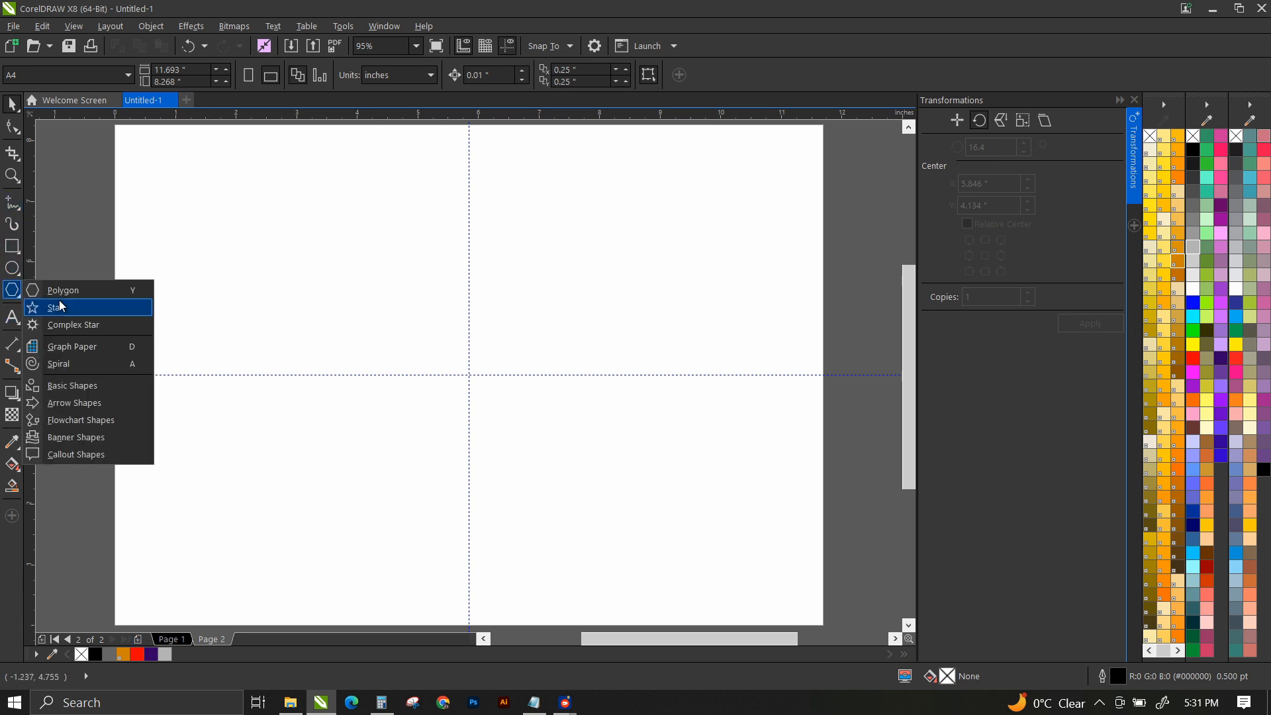
pyautogui.click(60, 288)
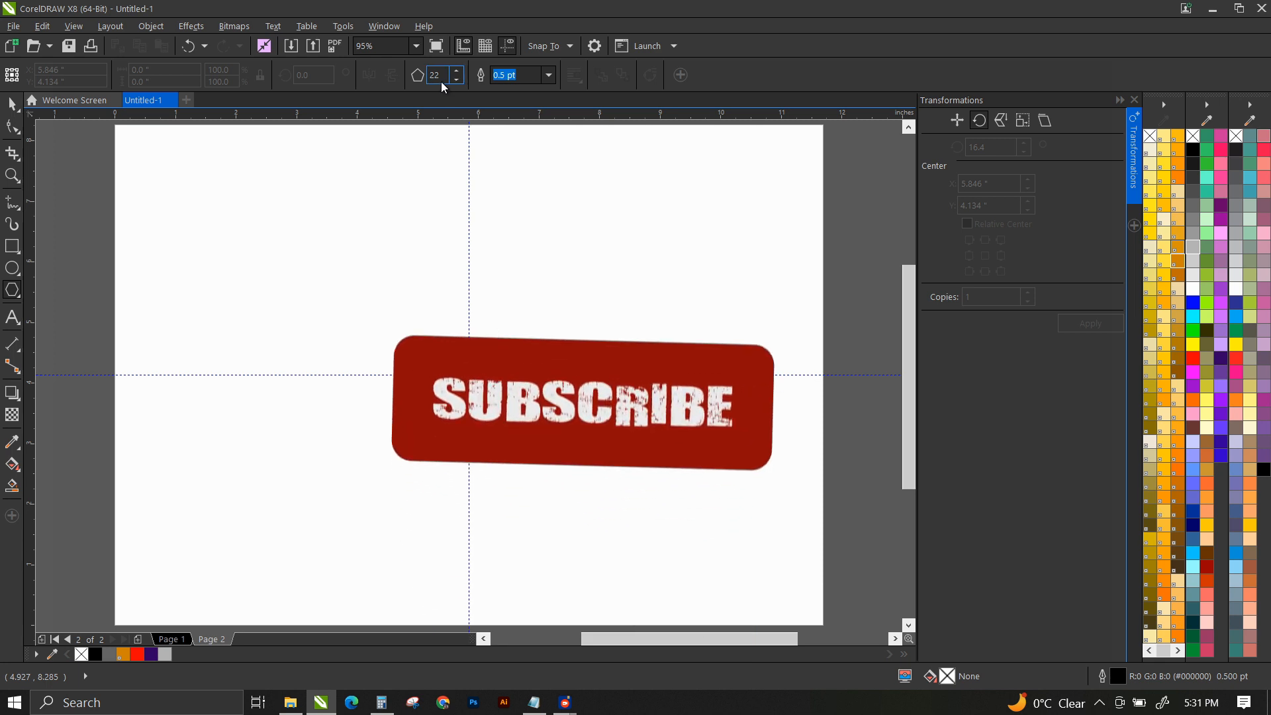
pyautogui.moveTo(443, 77); pyautogui.dragTo(312, 64)
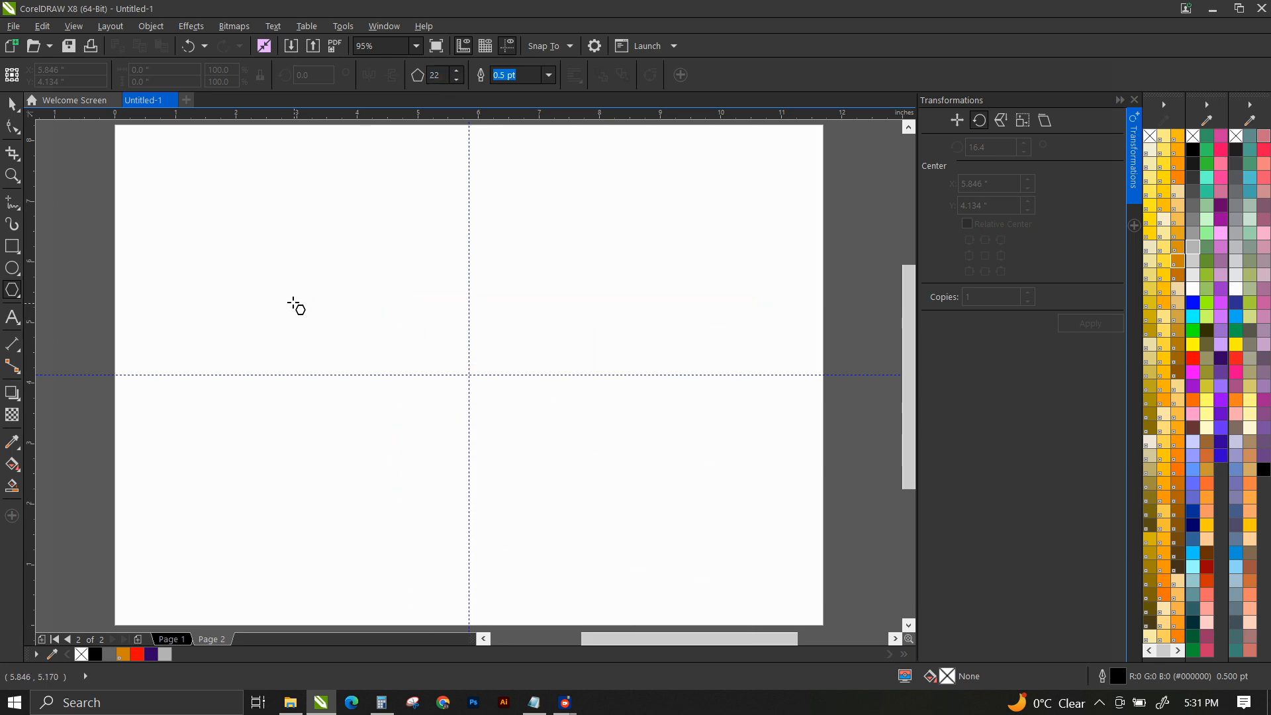
pyautogui.moveTo(261, 224); pyautogui.dragTo(514, 554)
pyautogui.press('p')
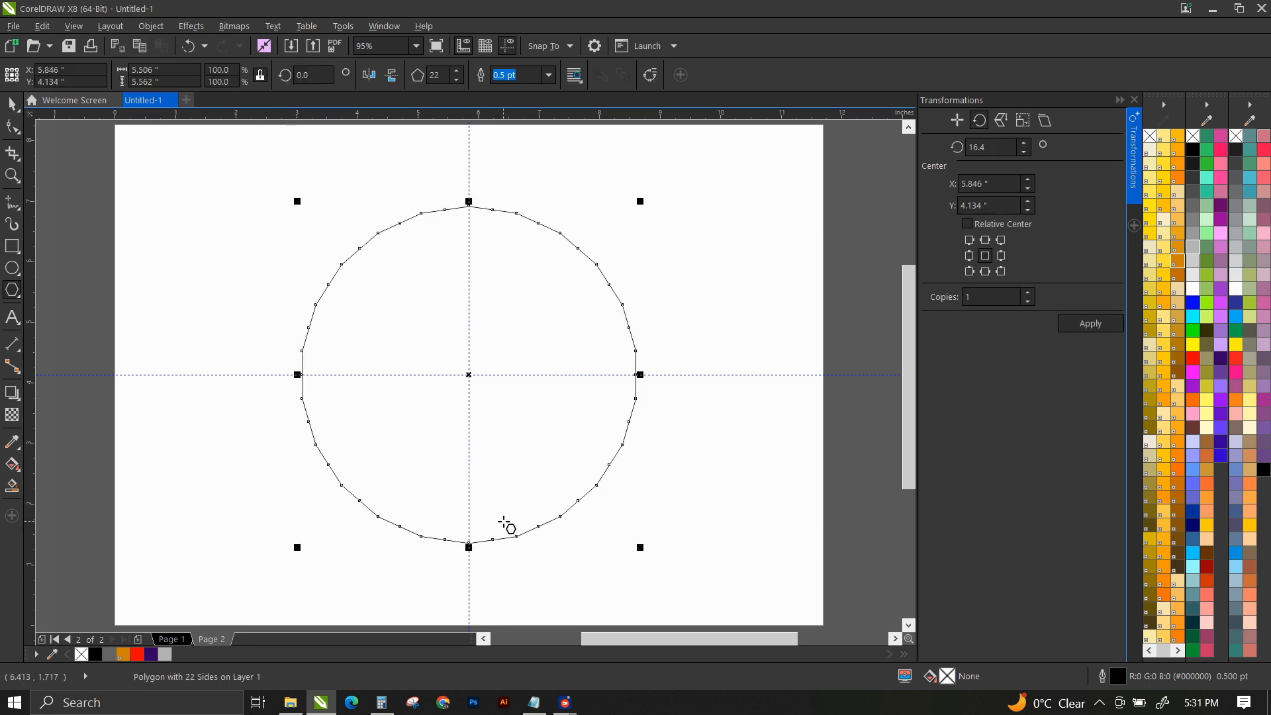
# Draw a circle about 4.56 inches in diameter and center it on the page inside the polygon.
pyautogui.click(17, 272)
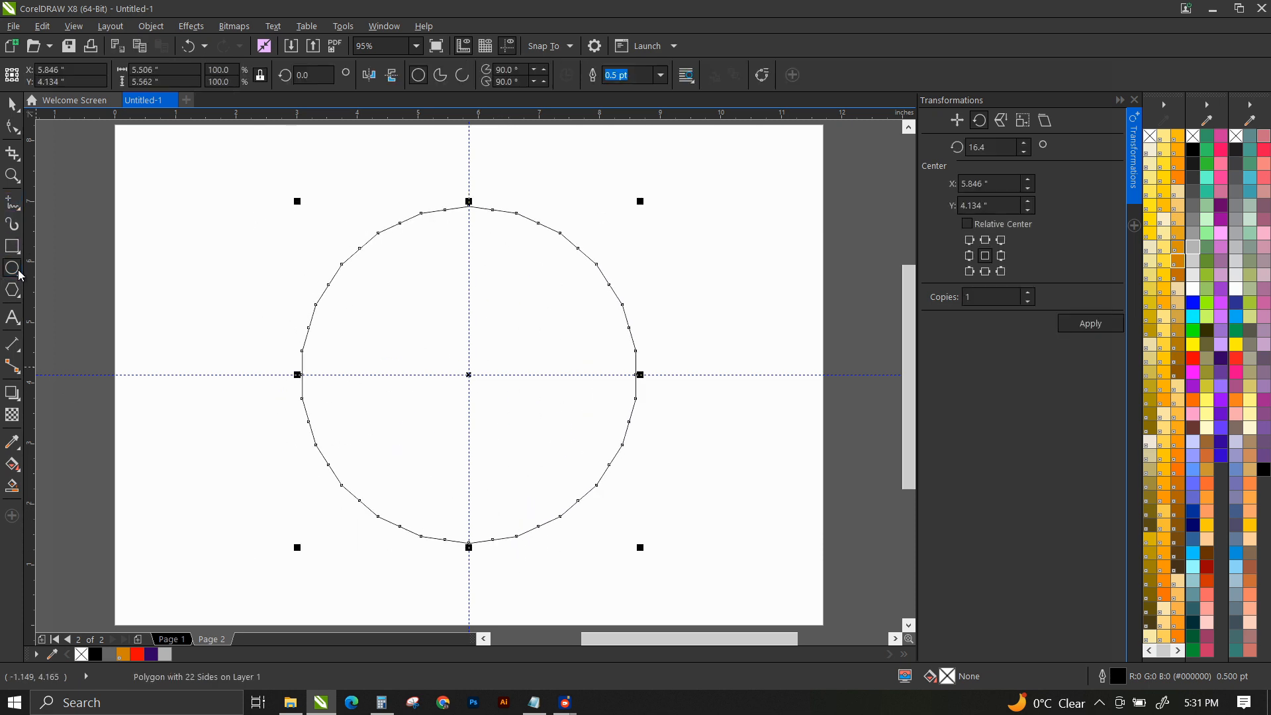
pyautogui.moveTo(157, 208); pyautogui.dragTo(330, 484)
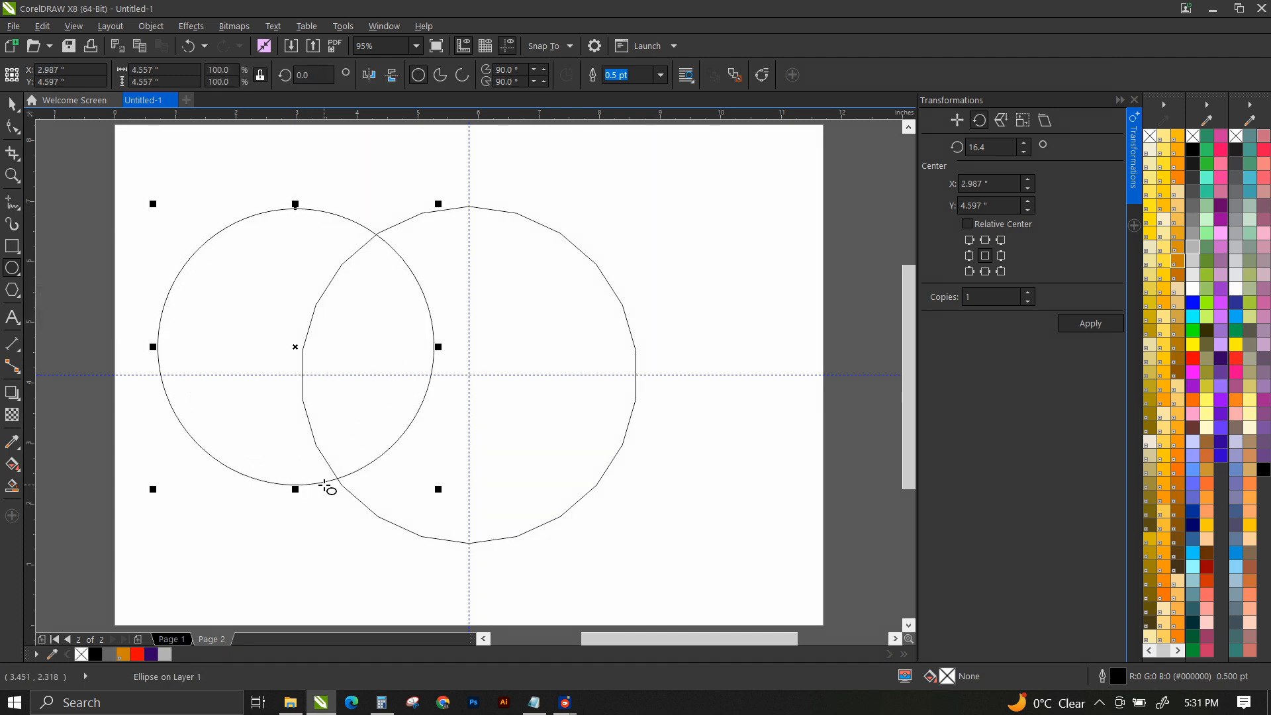
pyautogui.press('p')
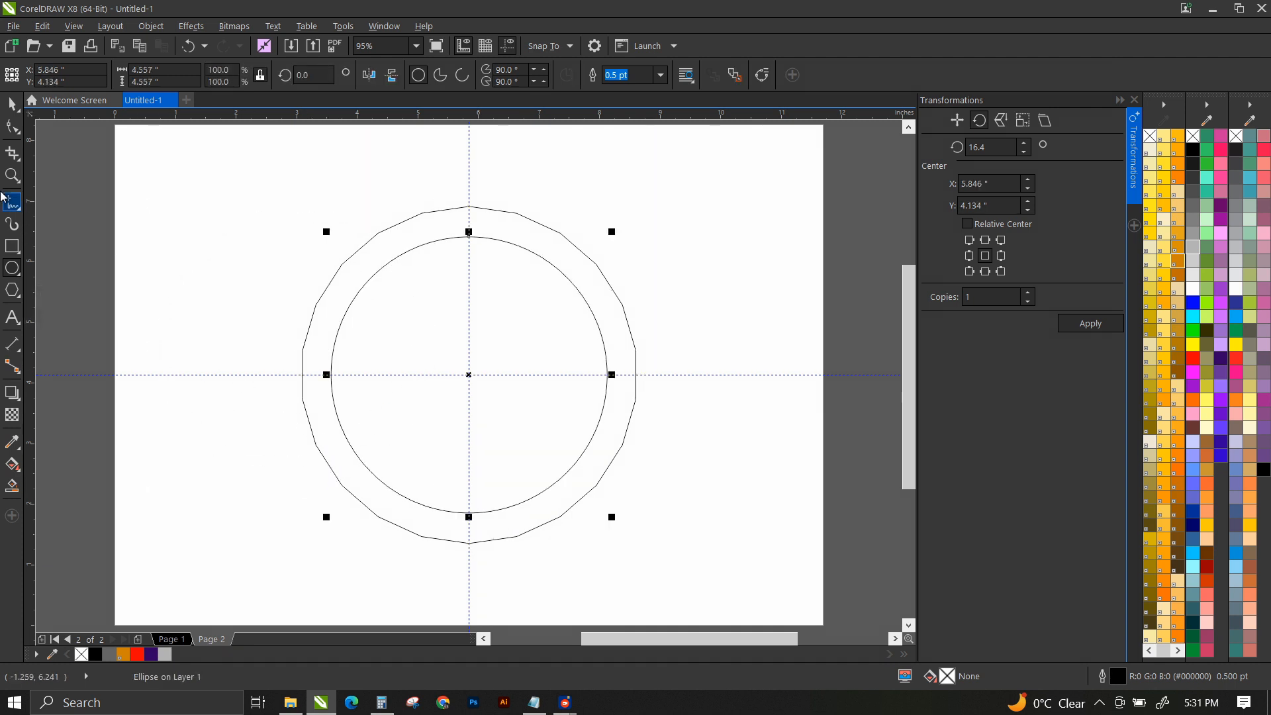
# Select the polygon for node editing with the Shape tool and enable snapping to objects.
pyautogui.press('z')
pyautogui.moveTo(324, 165); pyautogui.dragTo(354, 185)
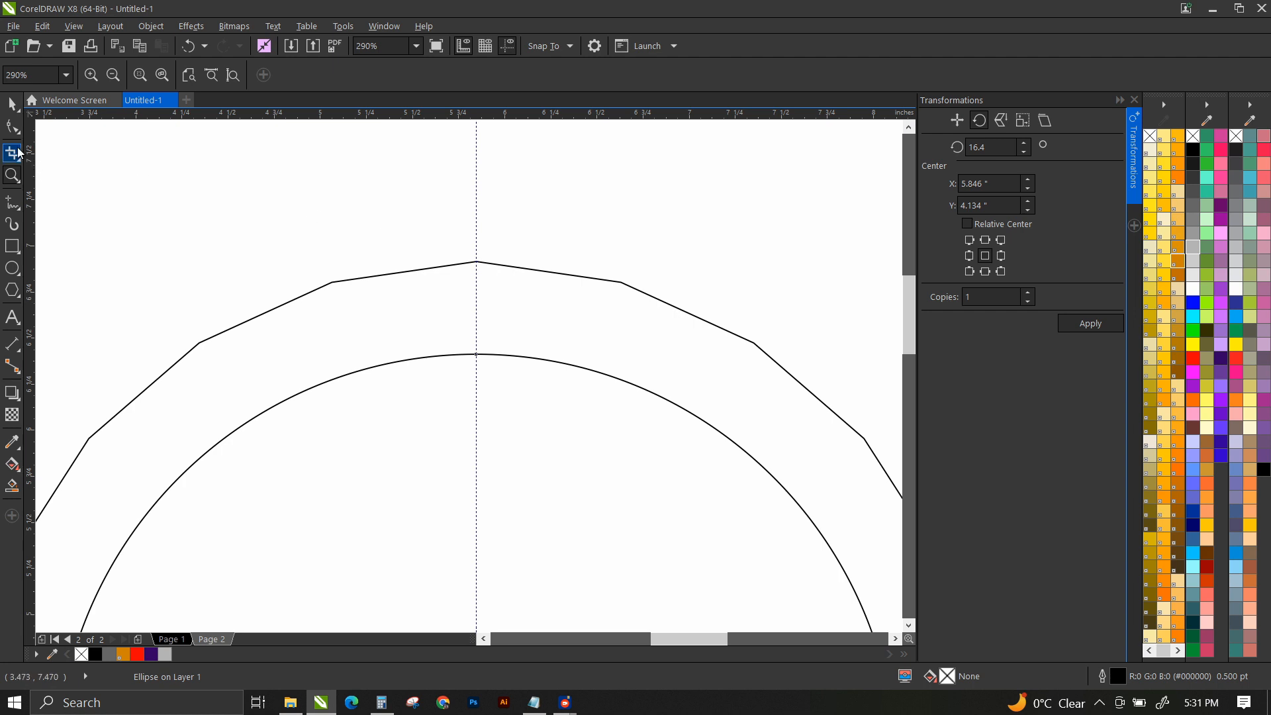
pyautogui.click(12, 127)
pyautogui.click(347, 290)
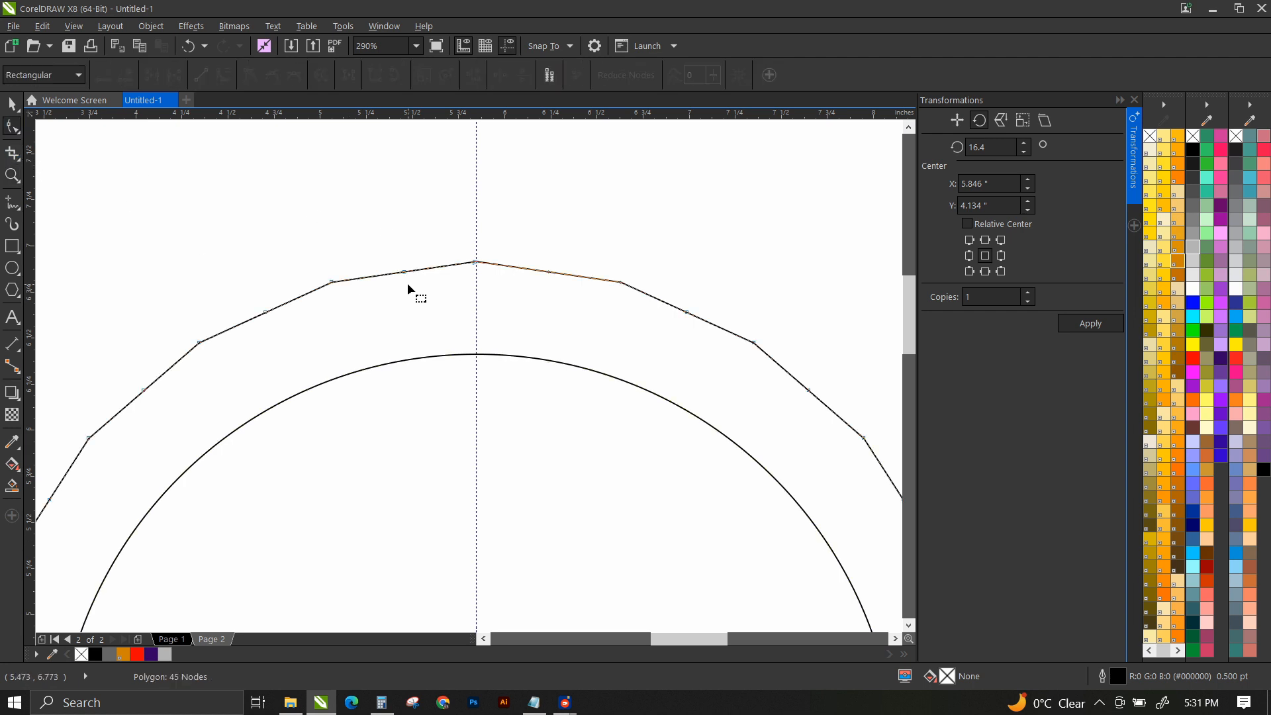
pyautogui.click(80, 25)
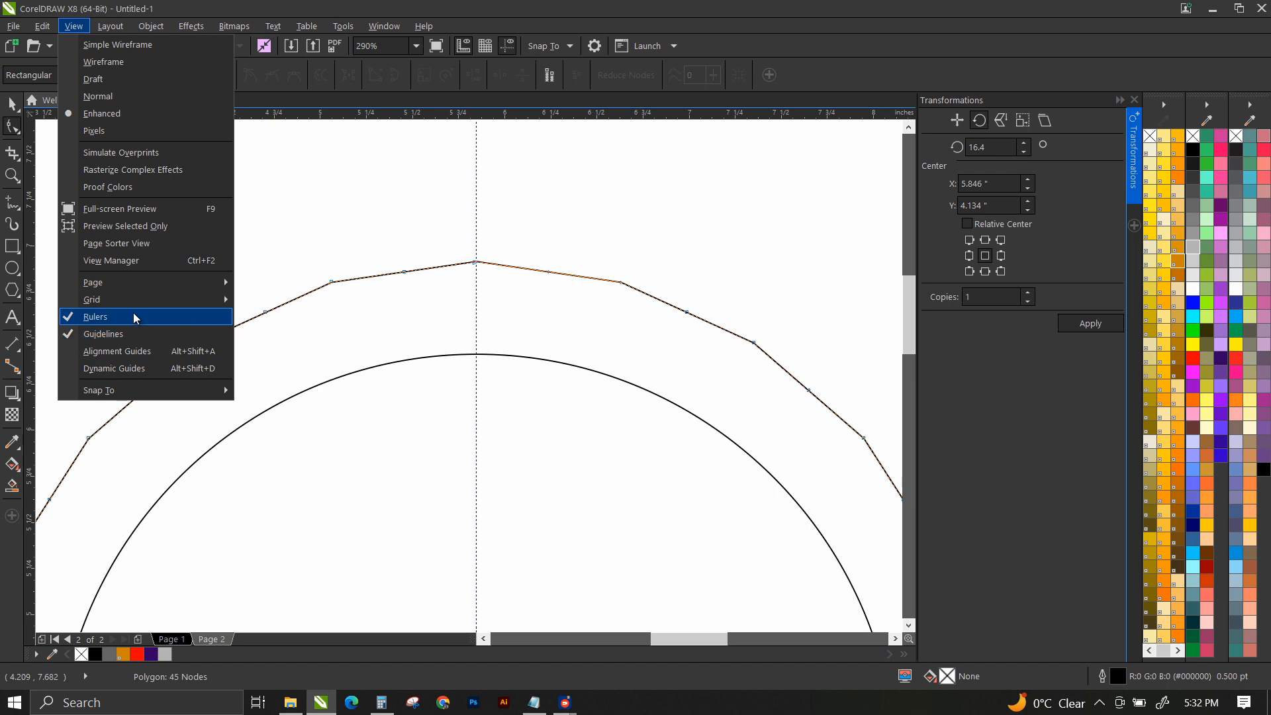
pyautogui.moveTo(158, 395)
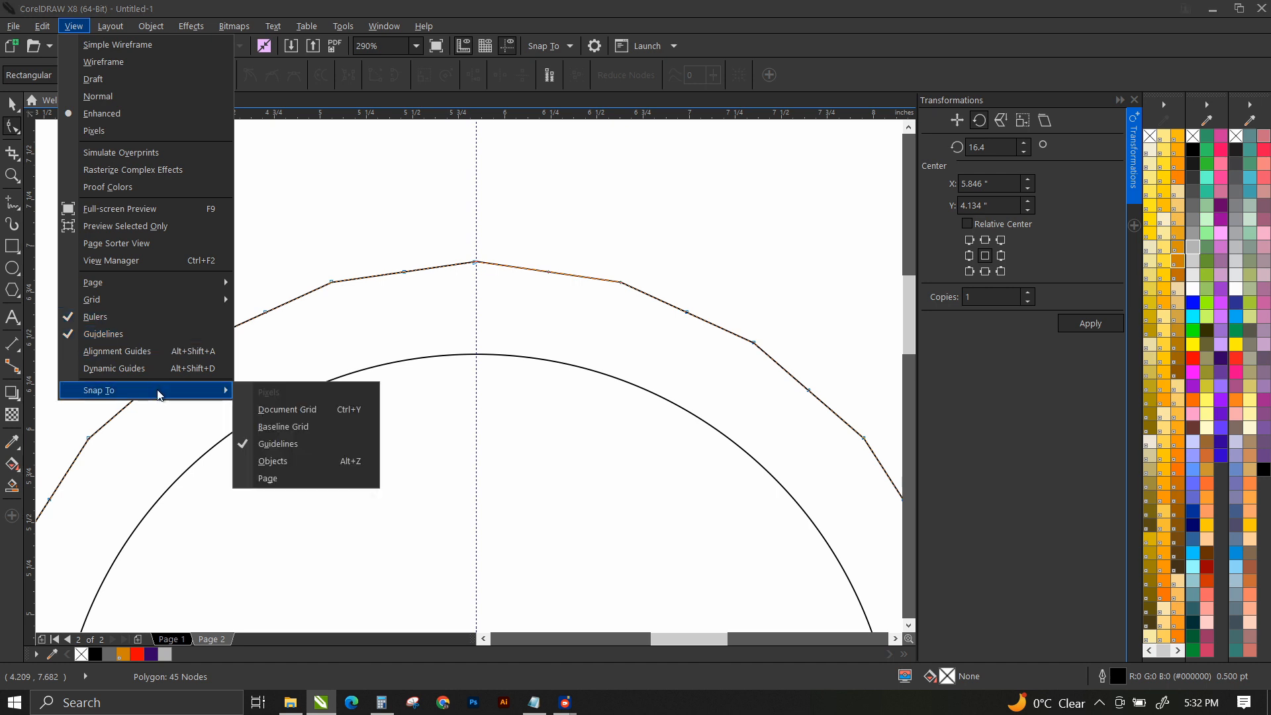
pyautogui.click(288, 461)
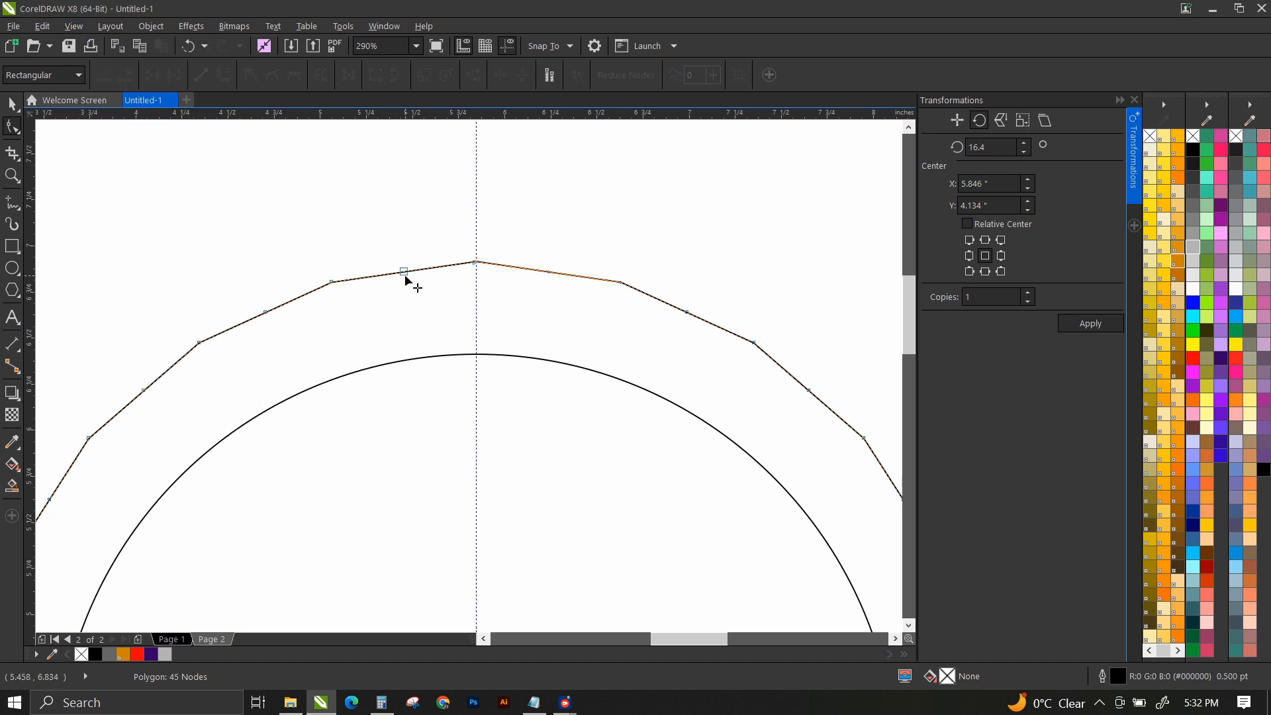
# Shape the polygon into flat-topped teeth by pulling mid-edge nodes onto the circle and an added node outward beside the tip.
pyautogui.moveTo(405, 274); pyautogui.dragTo(421, 362)
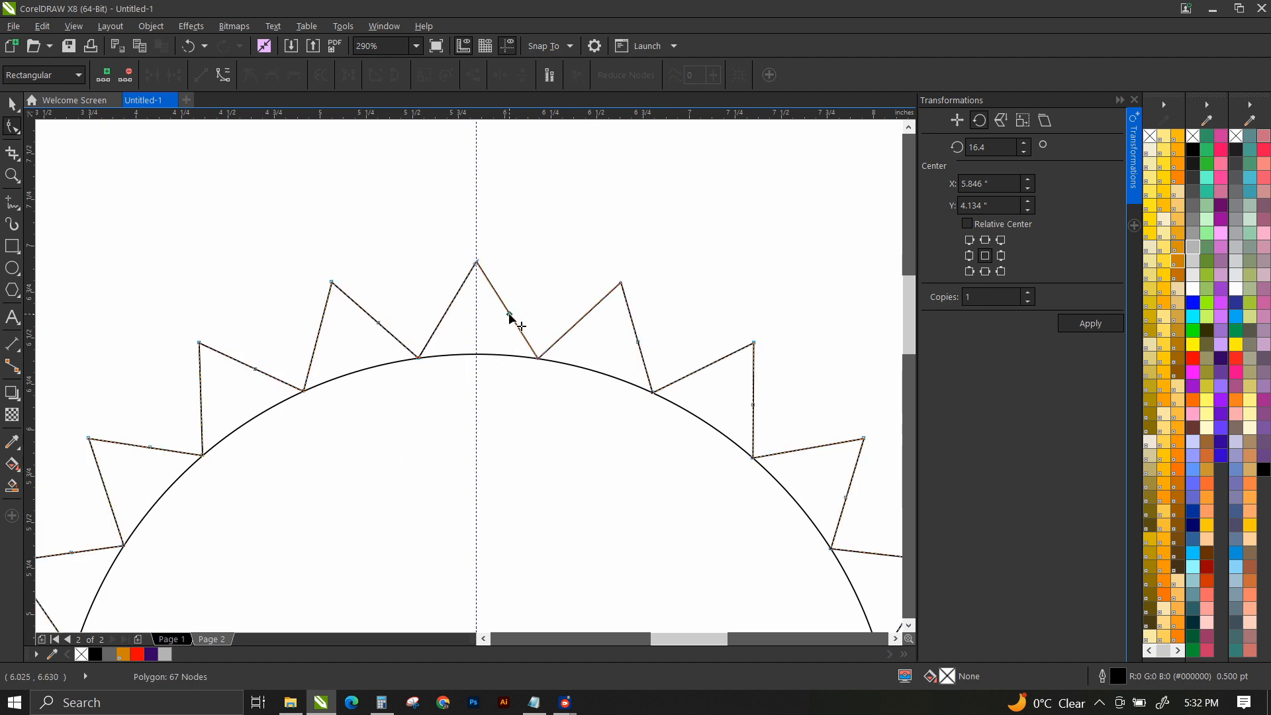
pyautogui.moveTo(510, 317); pyautogui.dragTo(500, 356)
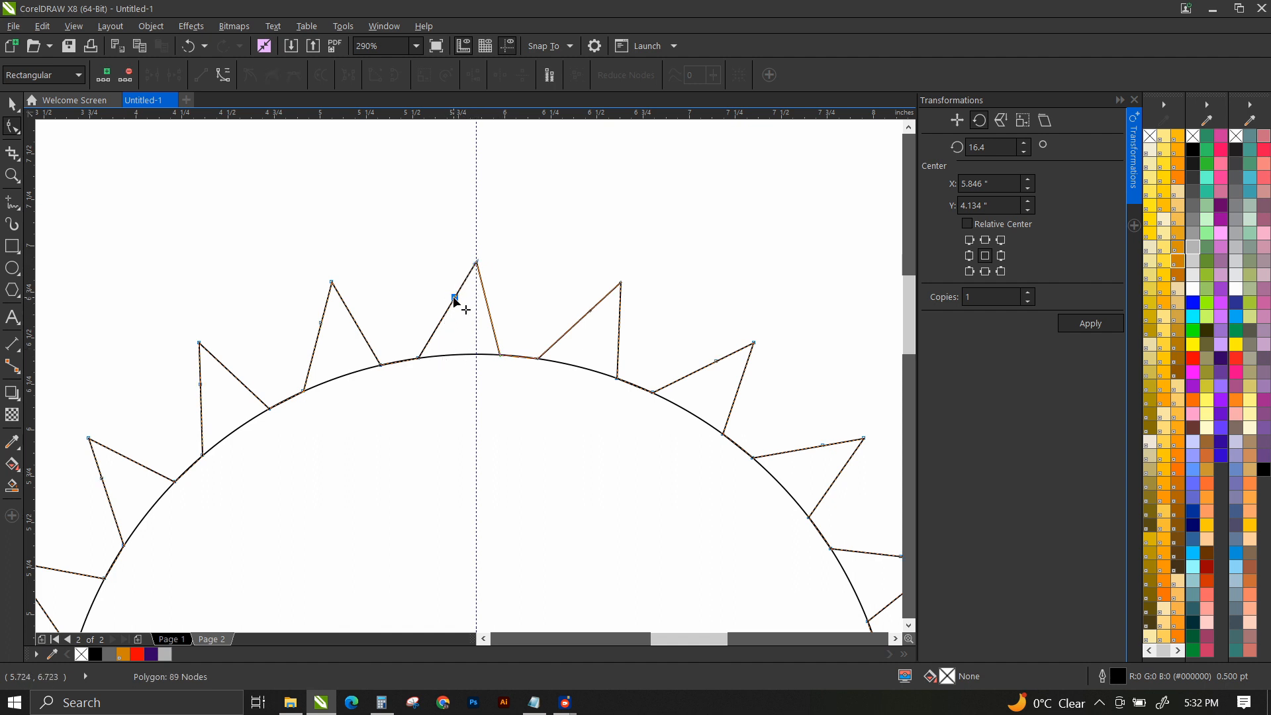
pyautogui.moveTo(455, 300); pyautogui.dragTo(430, 264)
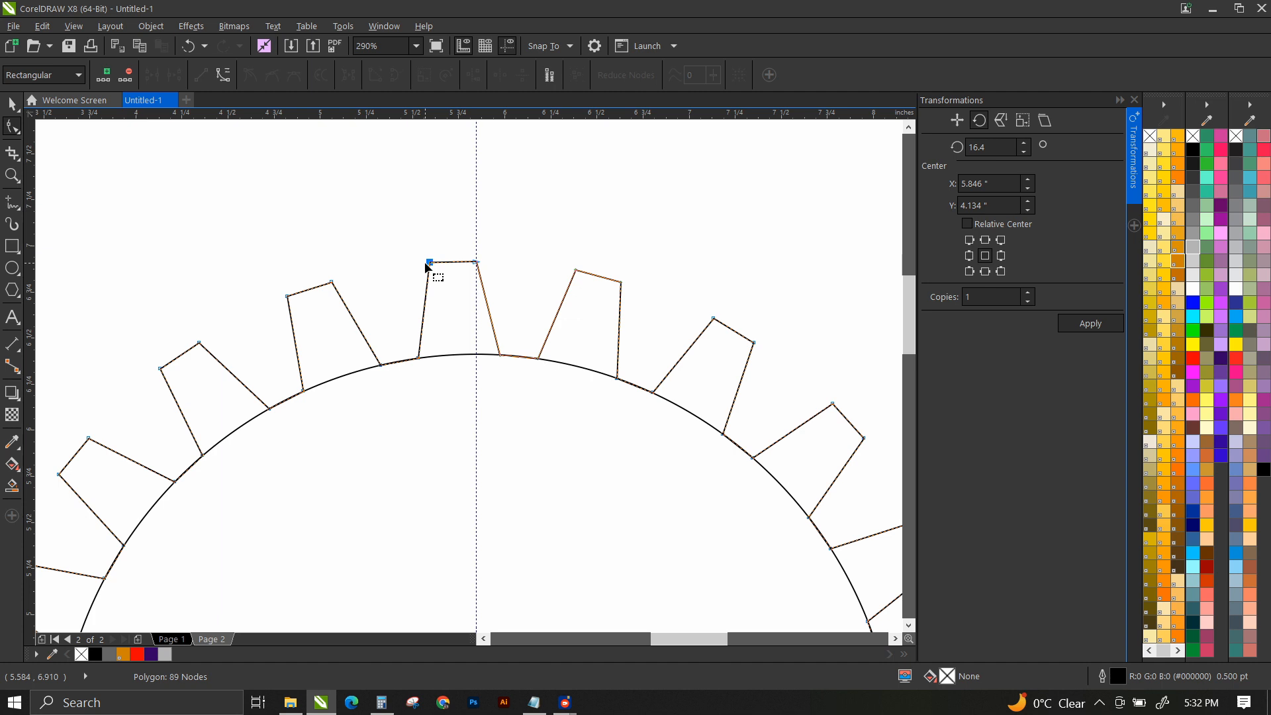
# Disable snapping to objects and move the top tooth's outer corner node slightly outward to widen the teeth.
pyautogui.moveTo(425, 262); pyautogui.dragTo(424, 267)
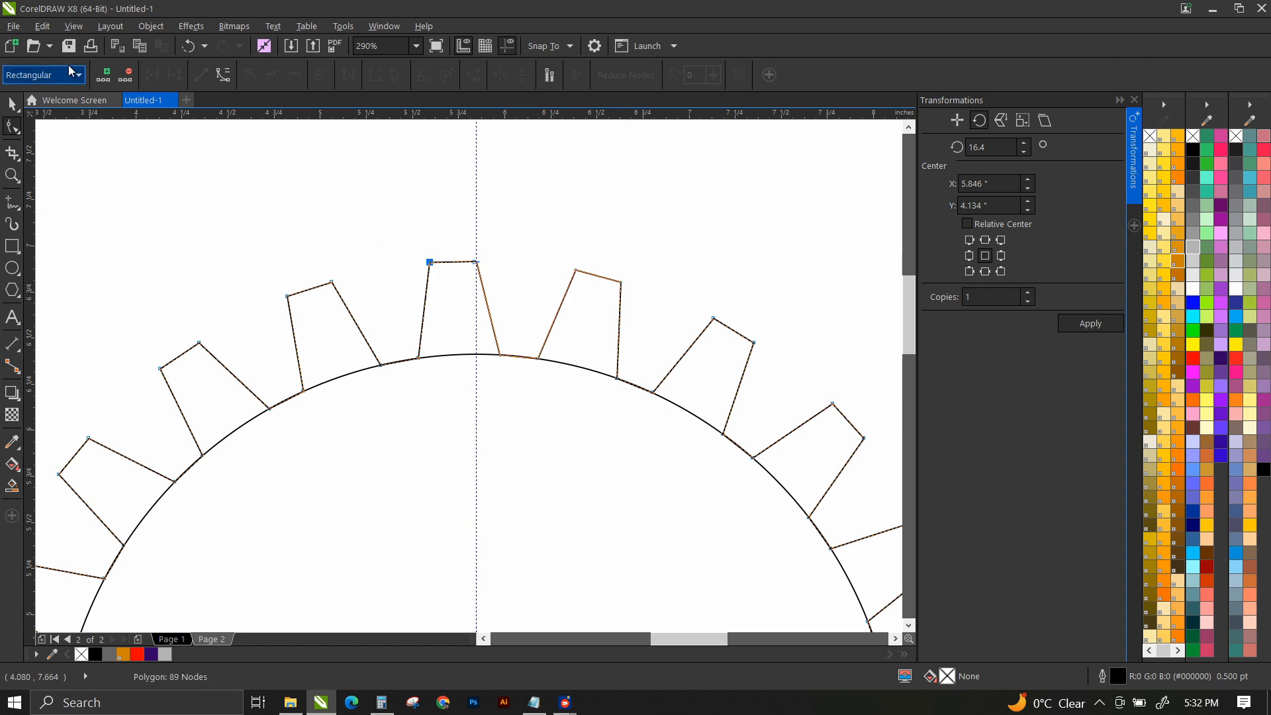
pyautogui.click(75, 27)
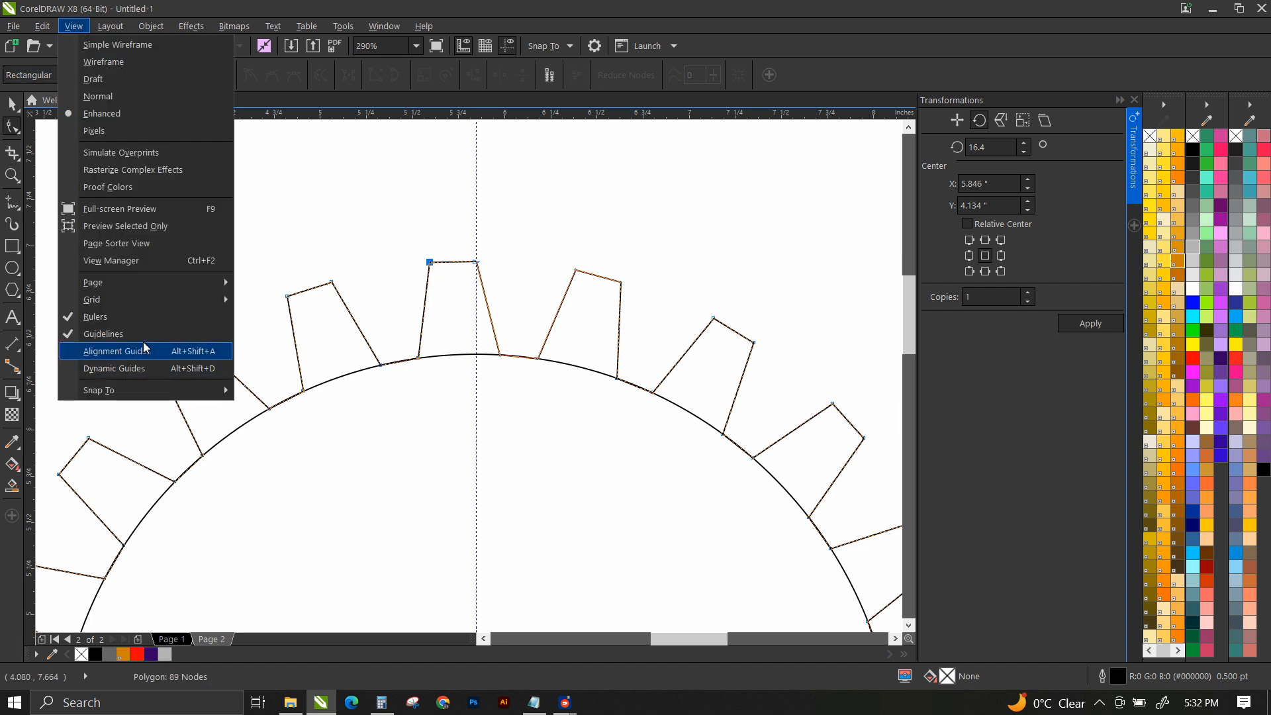
pyautogui.moveTo(172, 387)
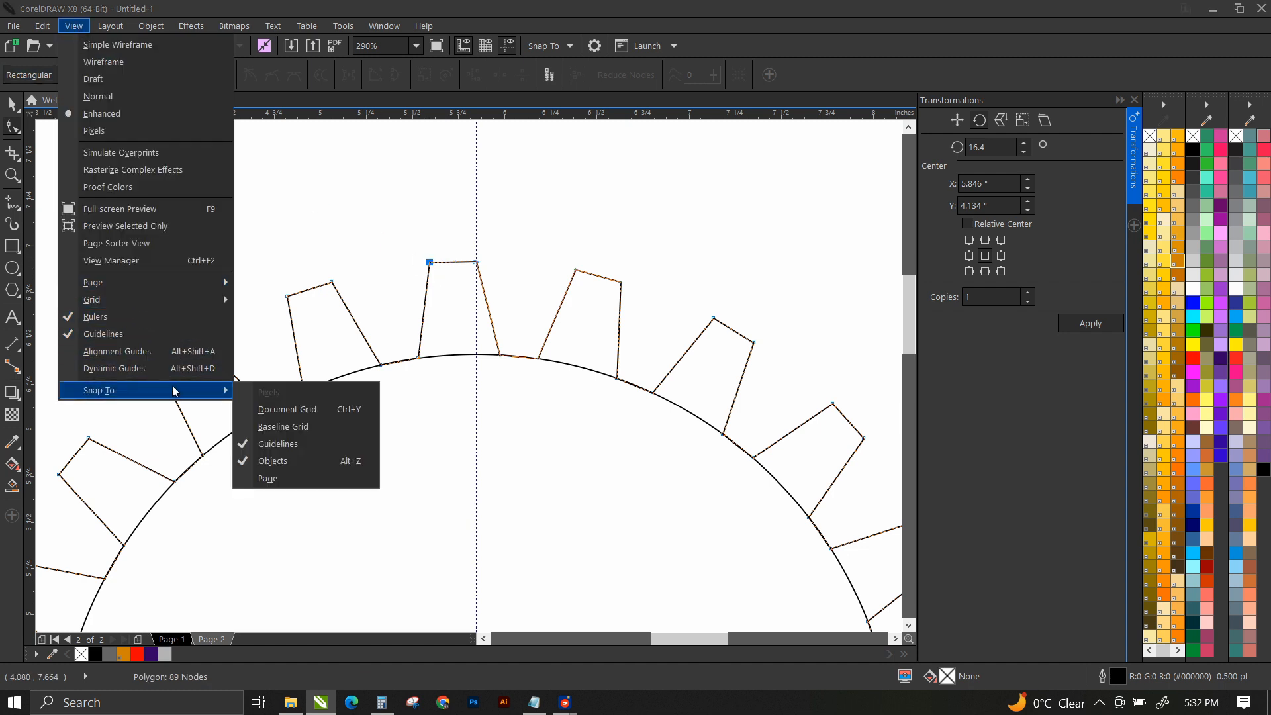
pyautogui.click(302, 467)
pyautogui.moveTo(431, 264); pyautogui.dragTo(423, 265)
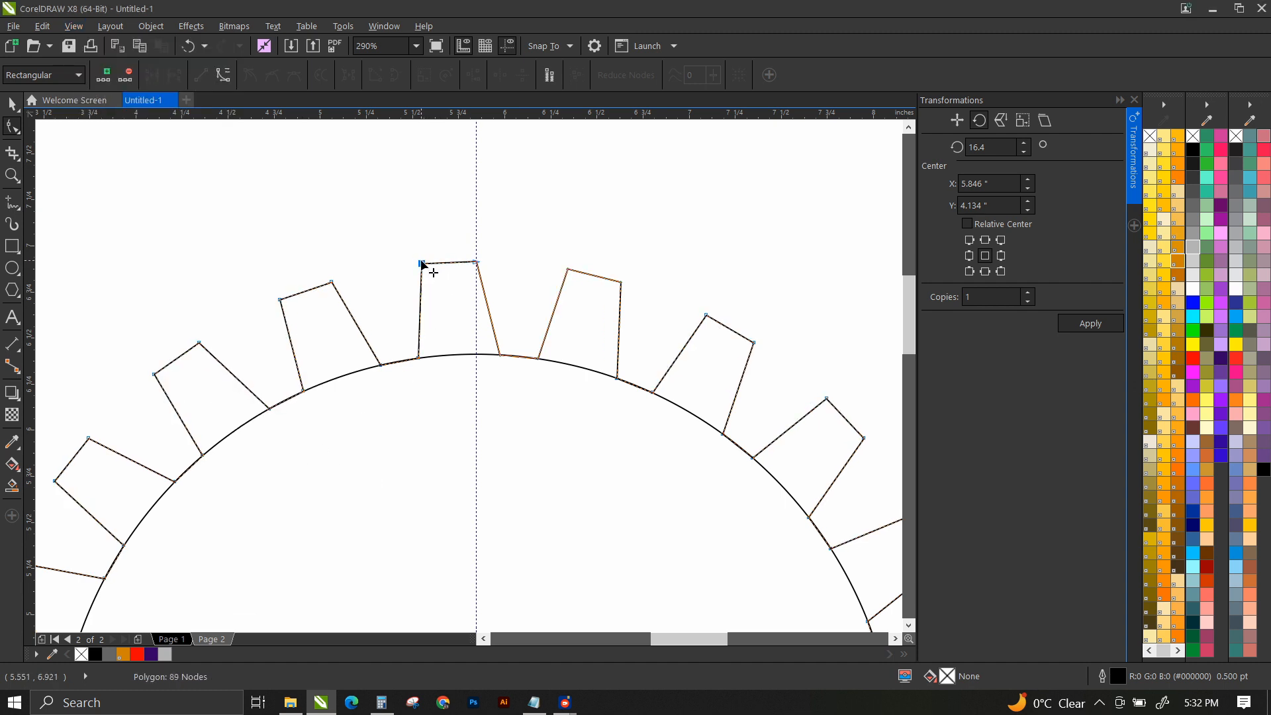
# Shrink the inner circle about its center to about 3.95 inches in diameter.
pyautogui.press('z')
pyautogui.hotkey('shift', 'F4')
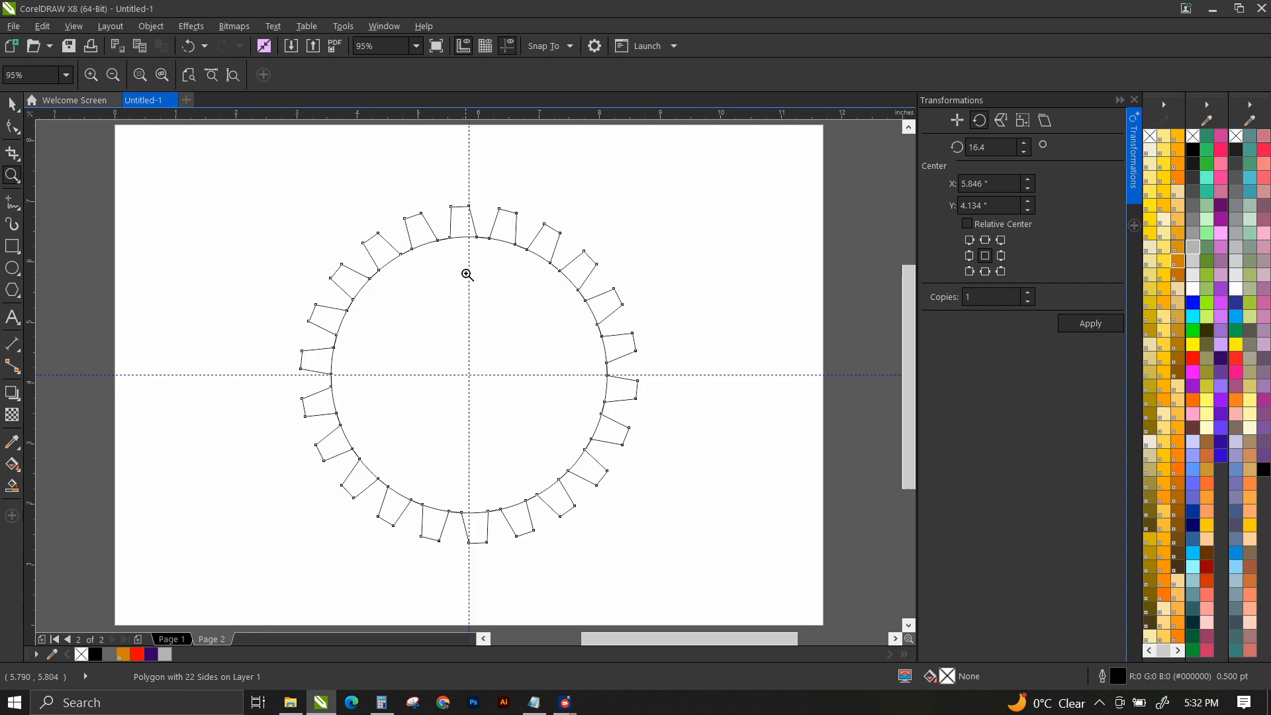
pyautogui.click(12, 104)
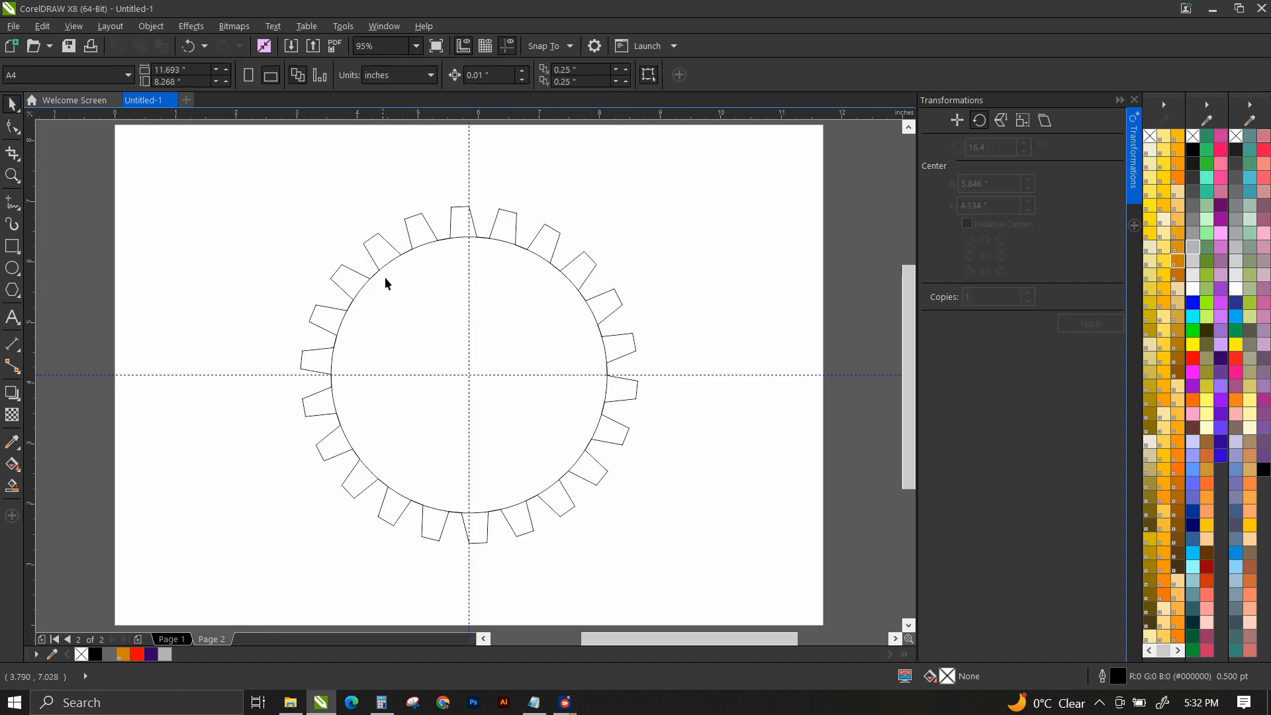
pyautogui.click(405, 272)
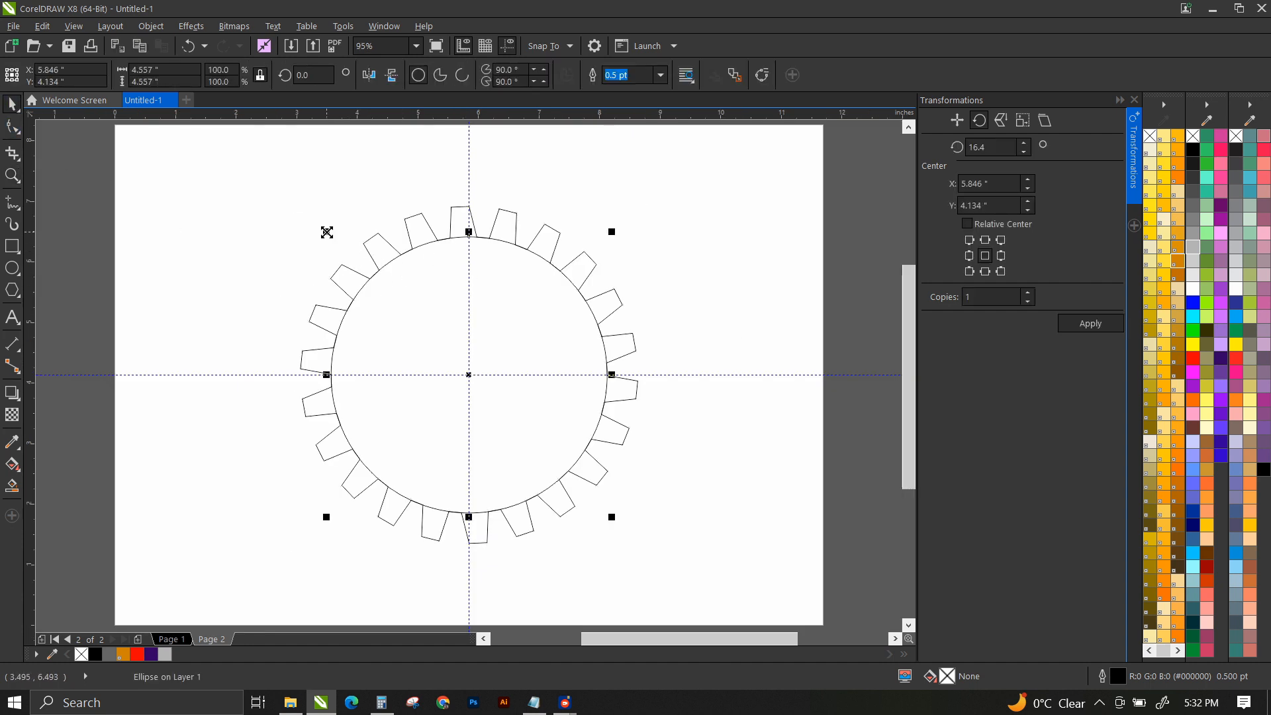
pyautogui.moveTo(326, 232); pyautogui.dragTo(342, 250)
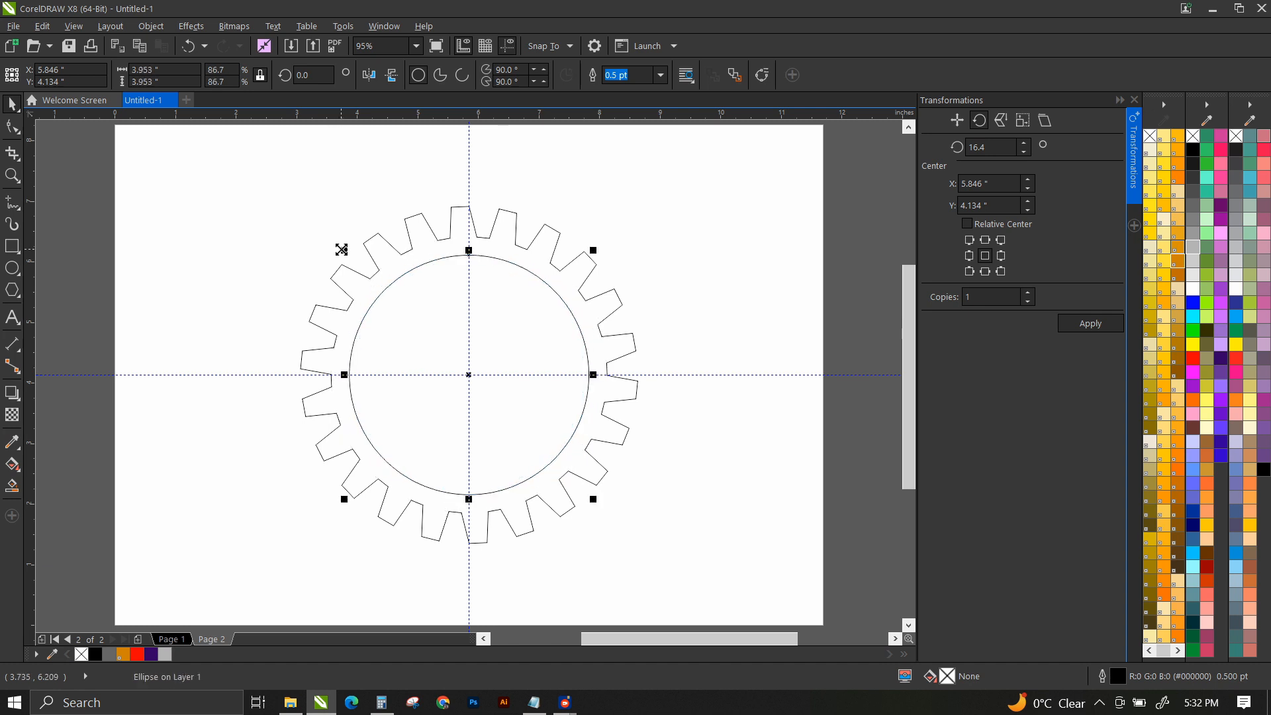
# Combine the circle with the toothed outline and fill the resulting gear with dark olive (#333300).
pyautogui.keyDown('shift'); pyautogui.click(384, 246); pyautogui.keyUp('shift')
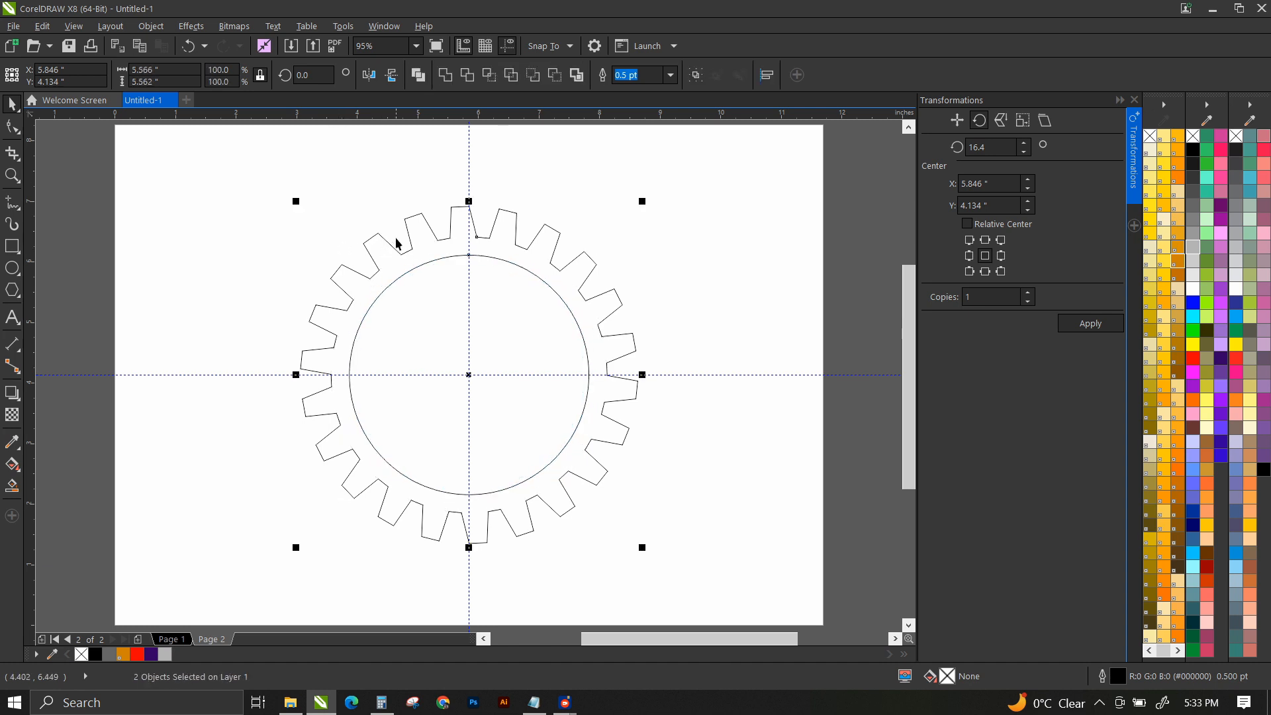
pyautogui.click(419, 76)
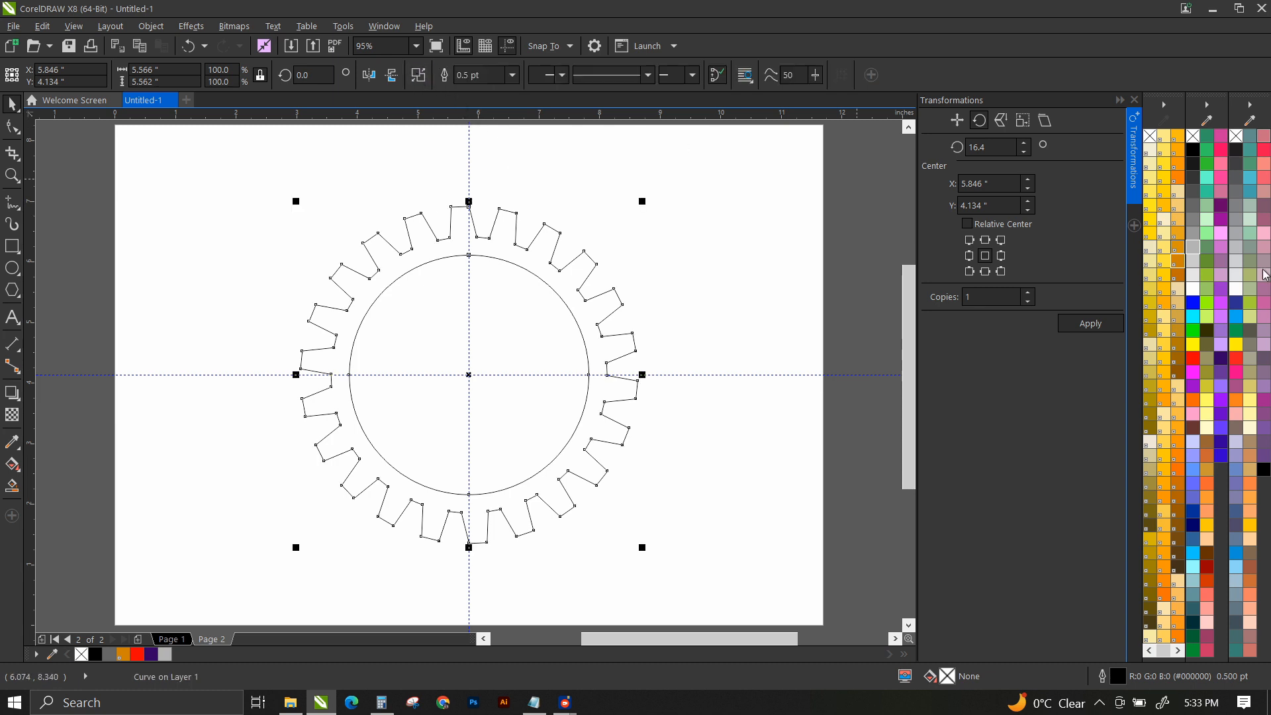
pyautogui.click(1207, 331)
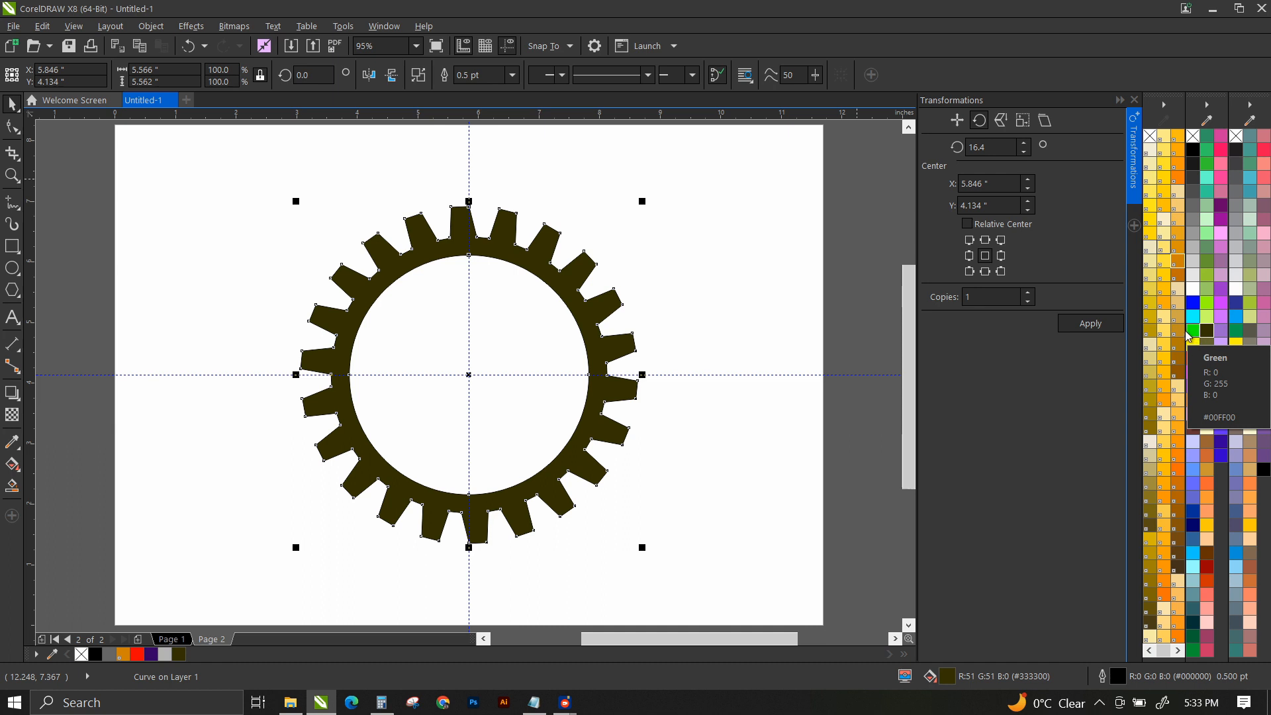
# Paste a copy of the dark olive gear onto Page 1 and move it beside the light gray gear.
pyautogui.click(169, 639)
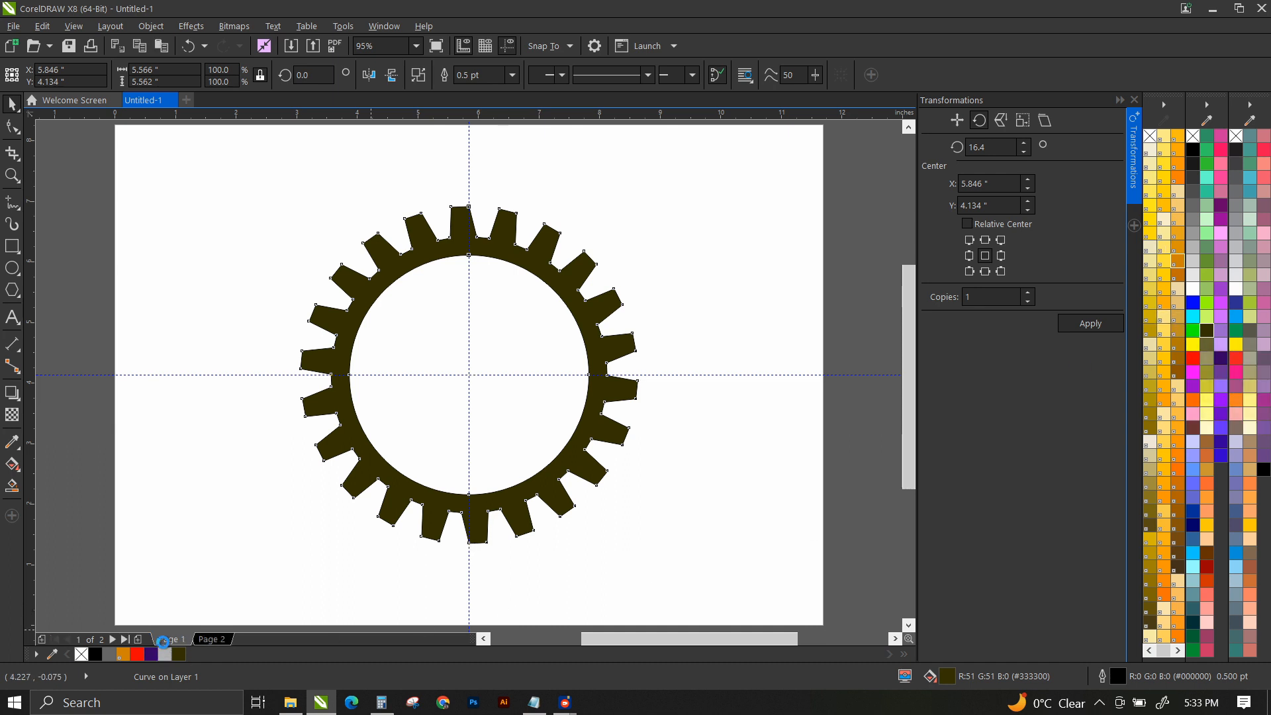
pyautogui.hotkey('ctrl', 'v')
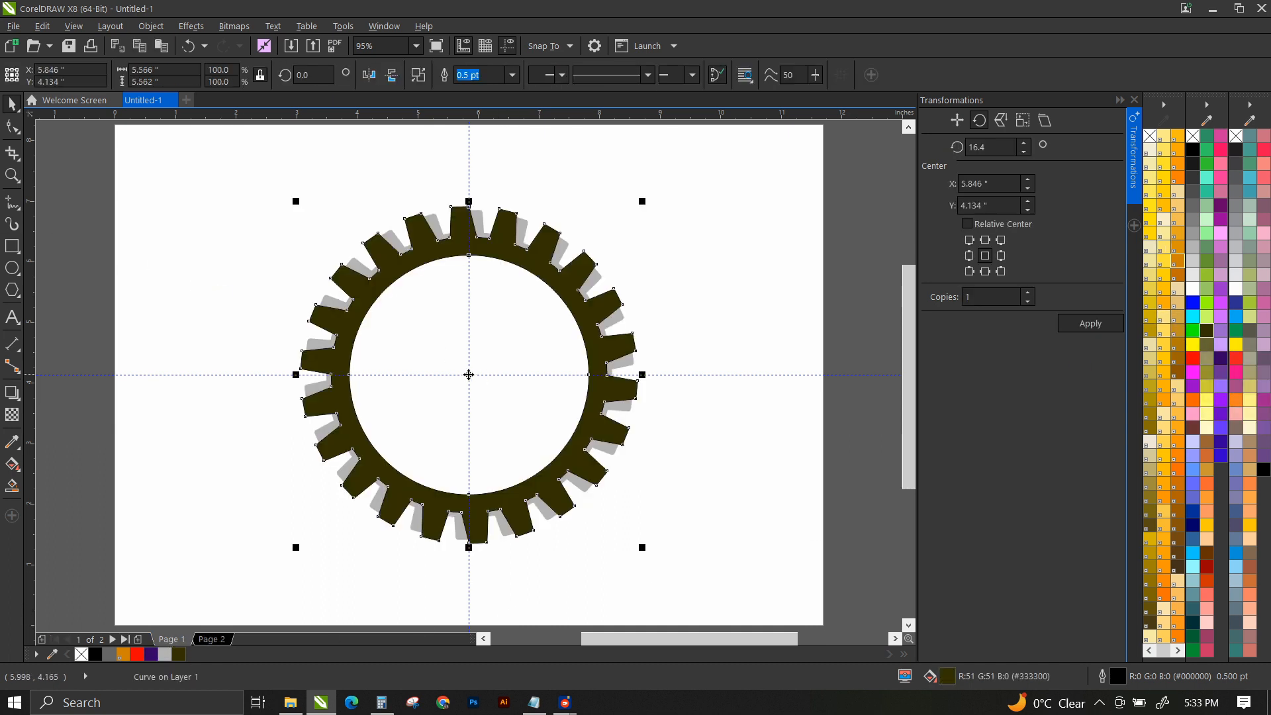
pyautogui.moveTo(468, 374); pyautogui.dragTo(178, 359)
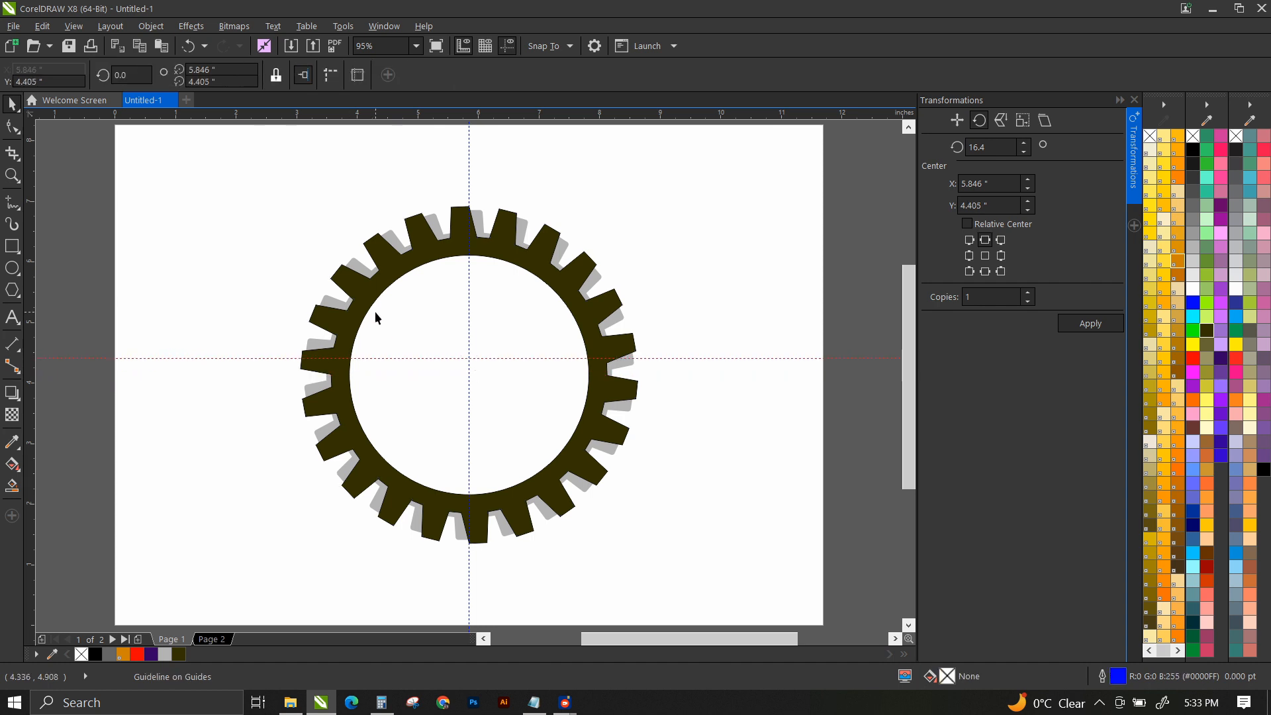
pyautogui.click(363, 305)
pyautogui.moveTo(470, 377); pyautogui.dragTo(839, 389)
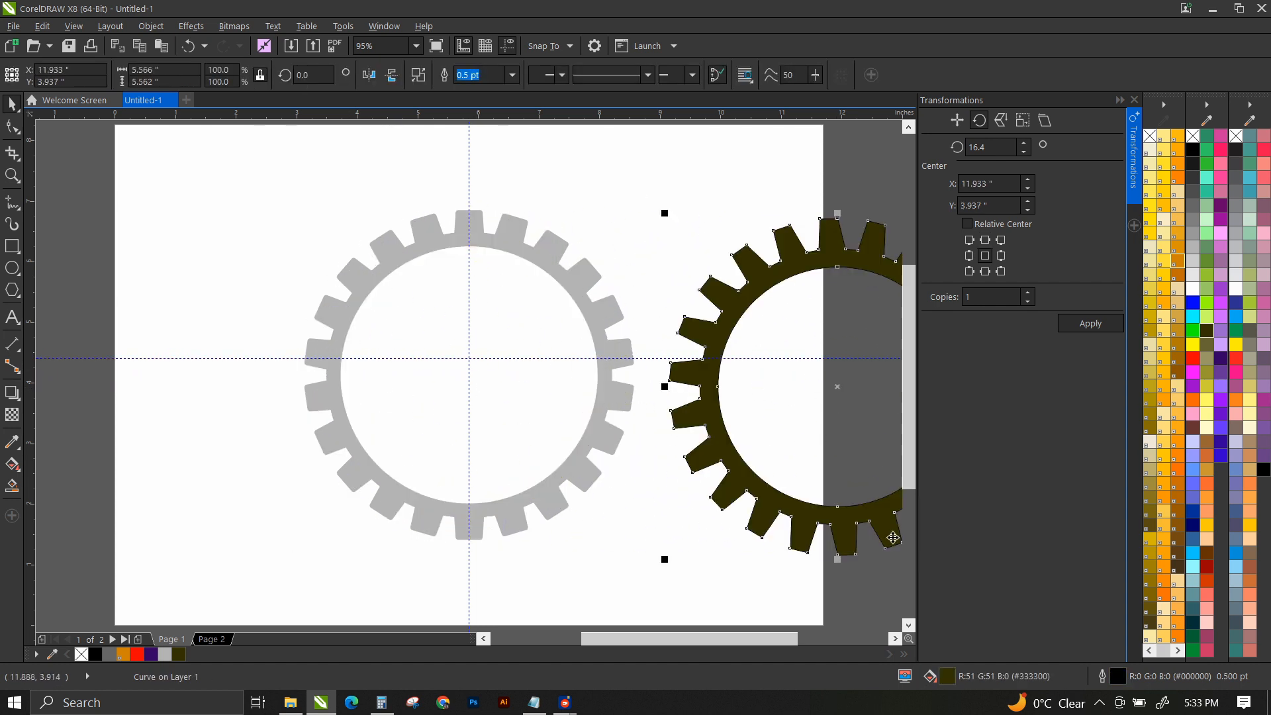
# Collapse the Transformations docker, then move both gears together onto the page and scale them down slightly to fit.
pyautogui.click(1115, 99)
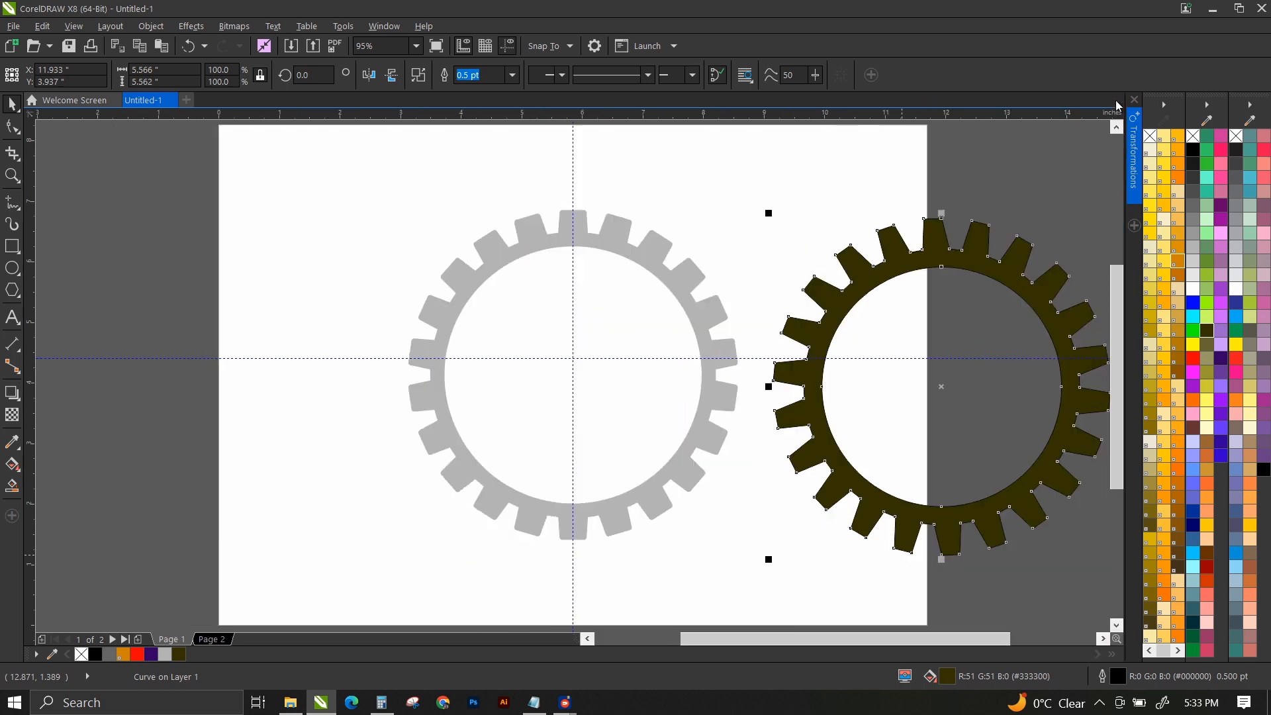
pyautogui.click(701, 288)
pyautogui.click(682, 285)
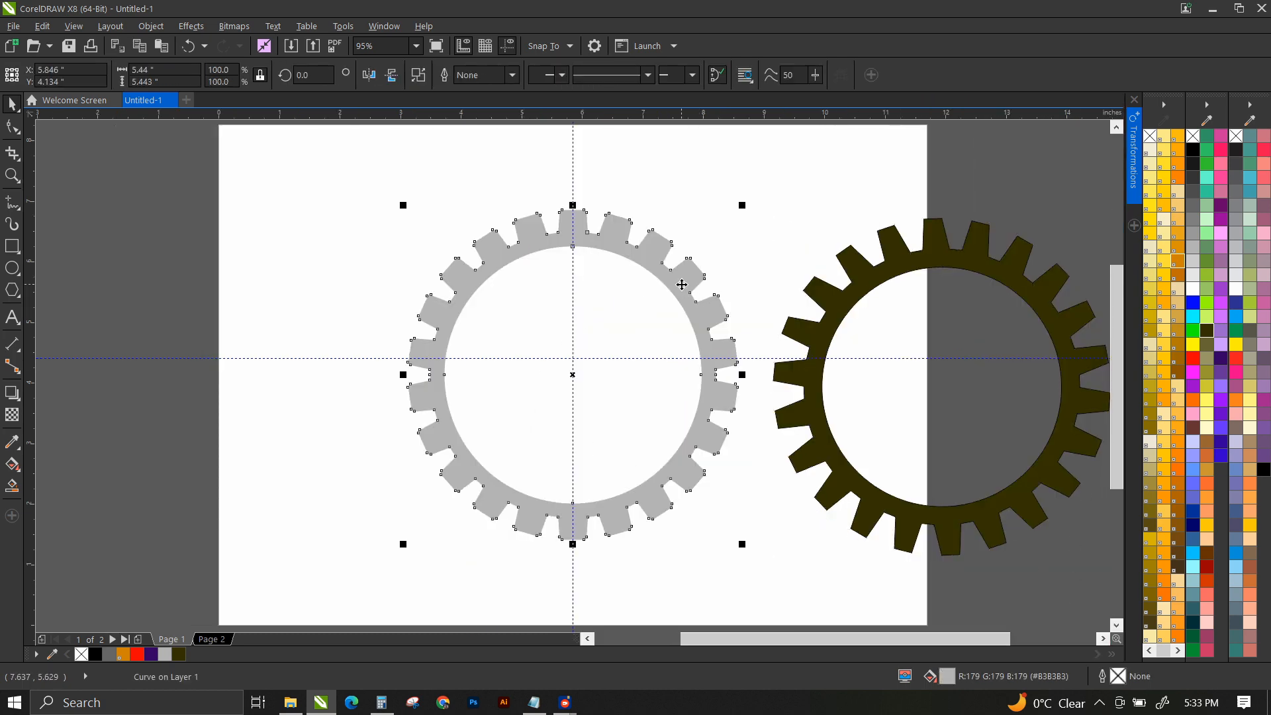
pyautogui.keyDown('shift'); pyautogui.click(837, 303); pyautogui.keyUp('shift')
pyautogui.moveTo(837, 303); pyautogui.dragTo(666, 290)
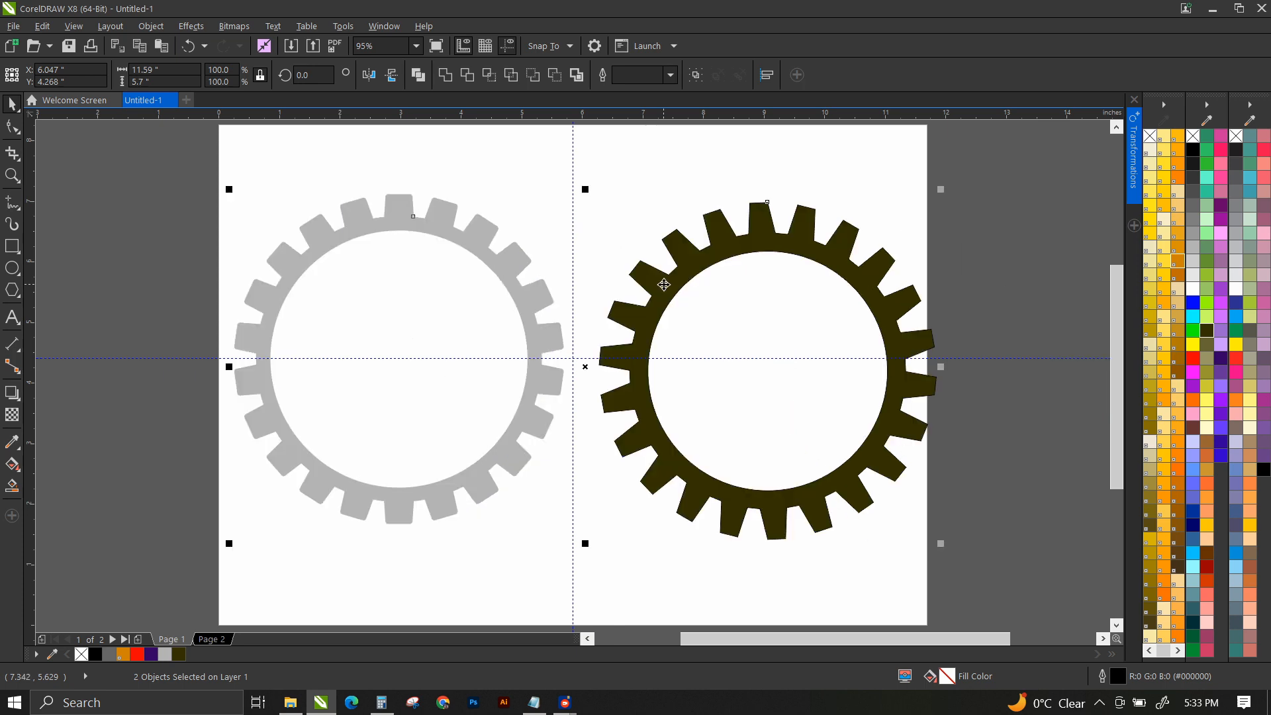
pyautogui.moveTo(229, 188); pyautogui.dragTo(265, 211)
pyautogui.click(334, 167)
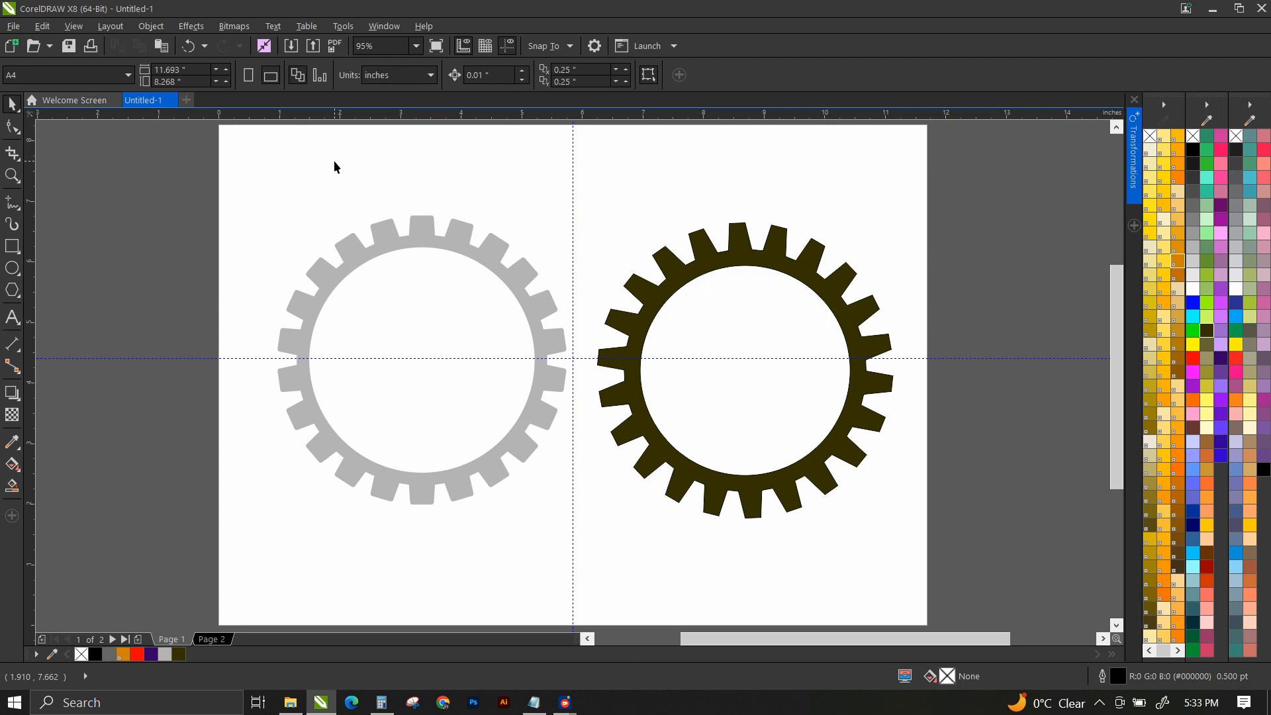
# Delete the horizontal and vertical guidelines crossing at the middle of the page.
pyautogui.click(162, 358)
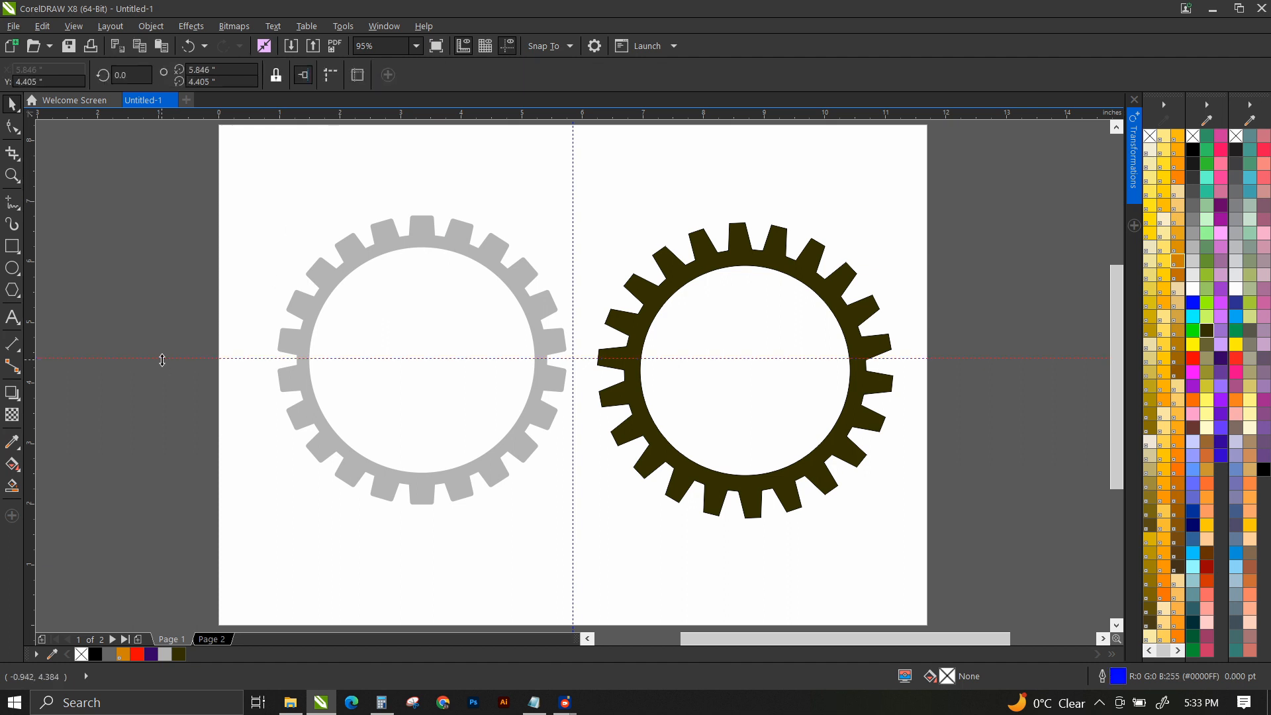
pyautogui.press('Delete')
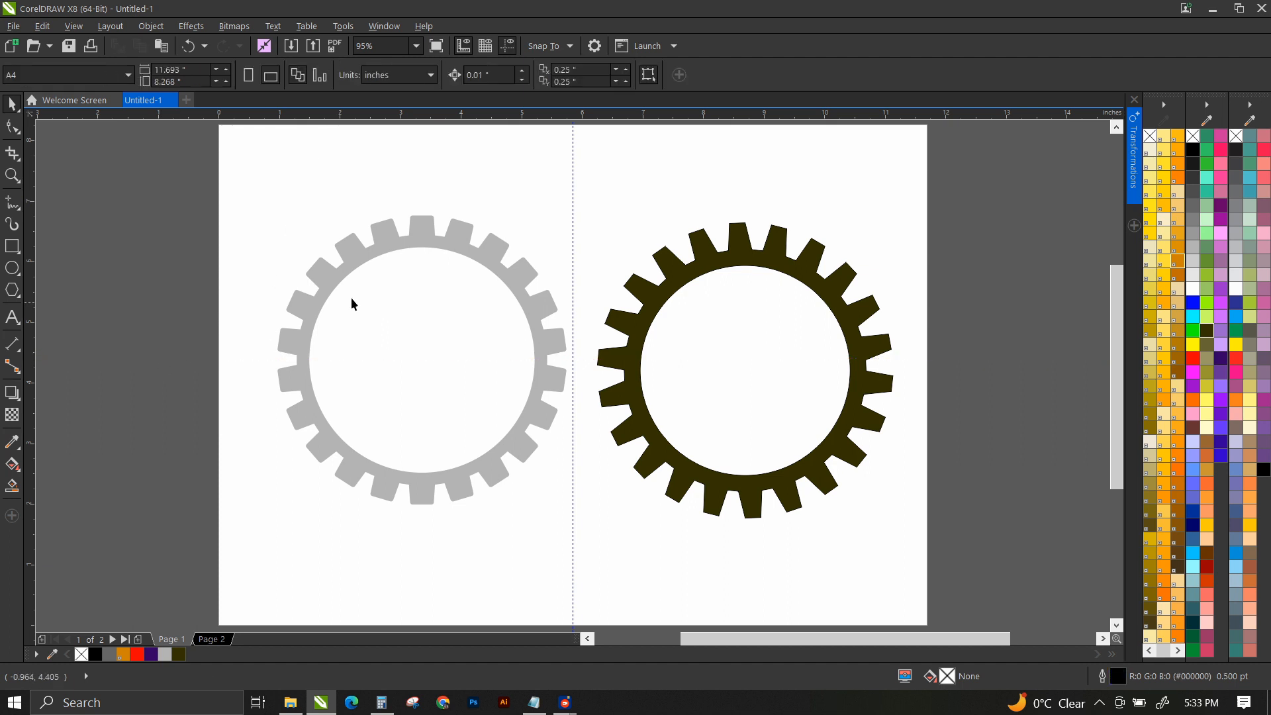
pyautogui.click(573, 177)
pyautogui.press('Delete')
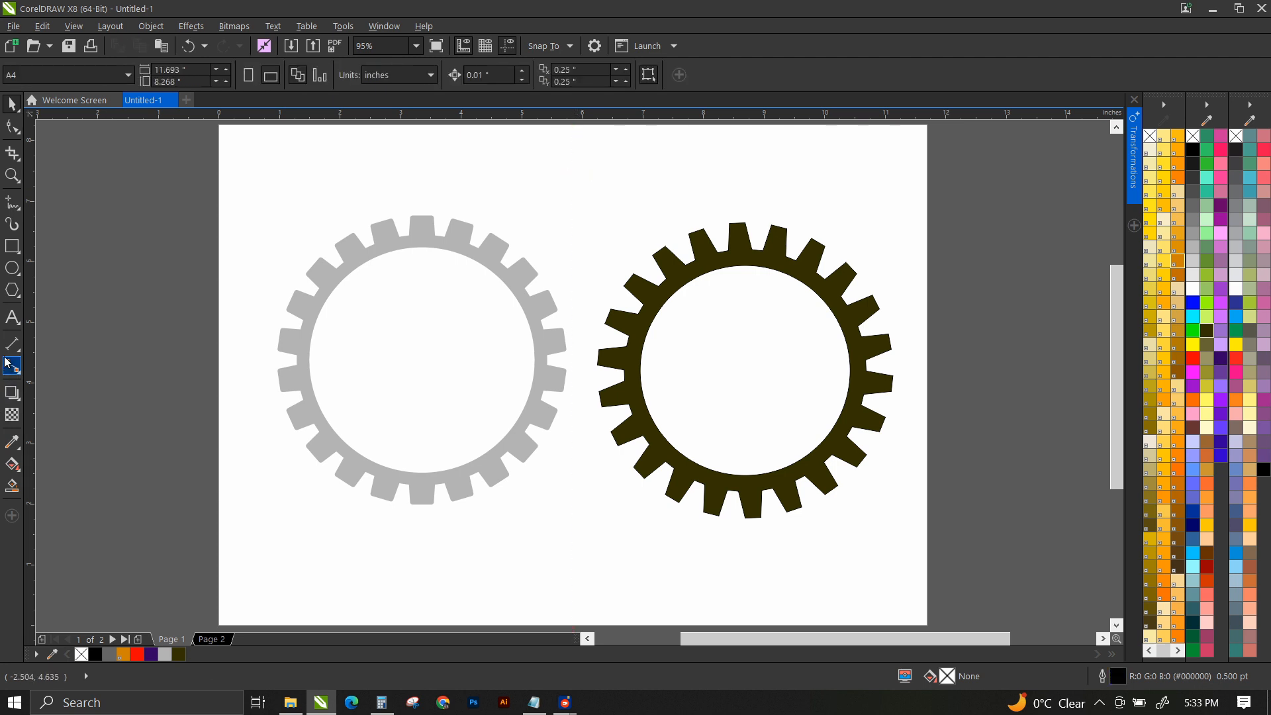
# Add the text "Manual :-)" inside the light gray gear.
pyautogui.click(12, 317)
pyautogui.click(396, 357)
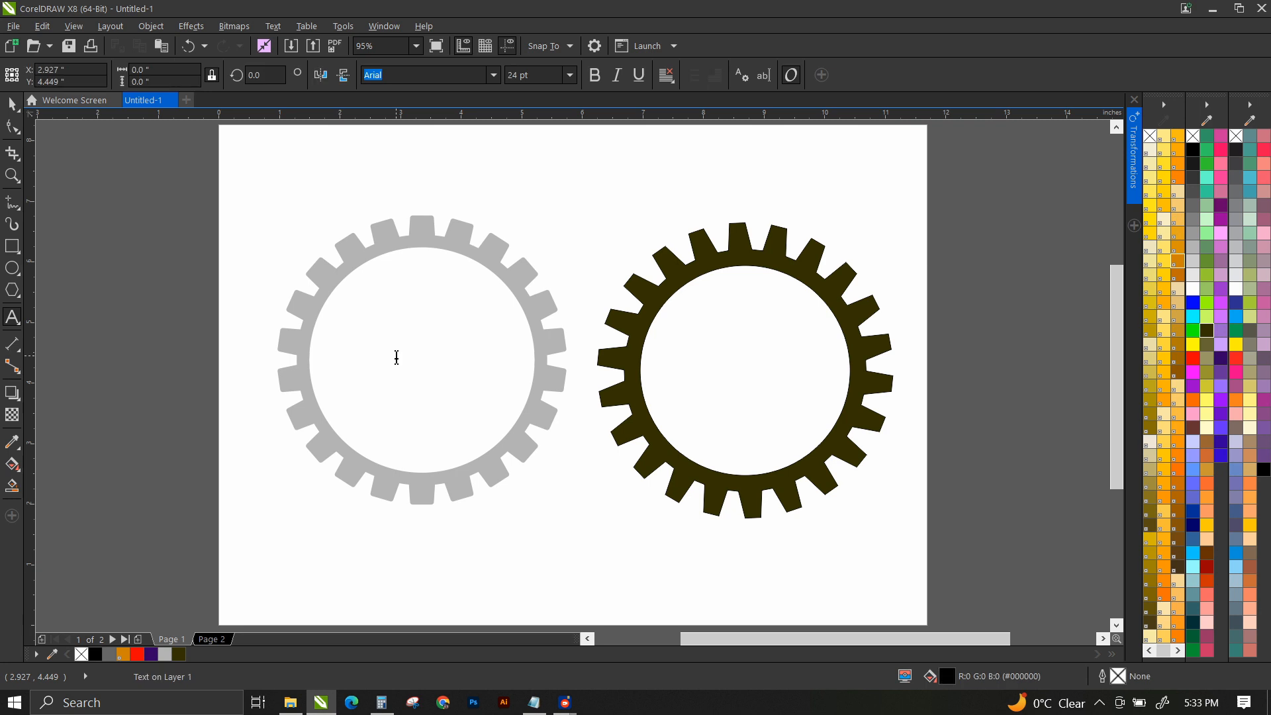
pyautogui.write('Manual :-)')
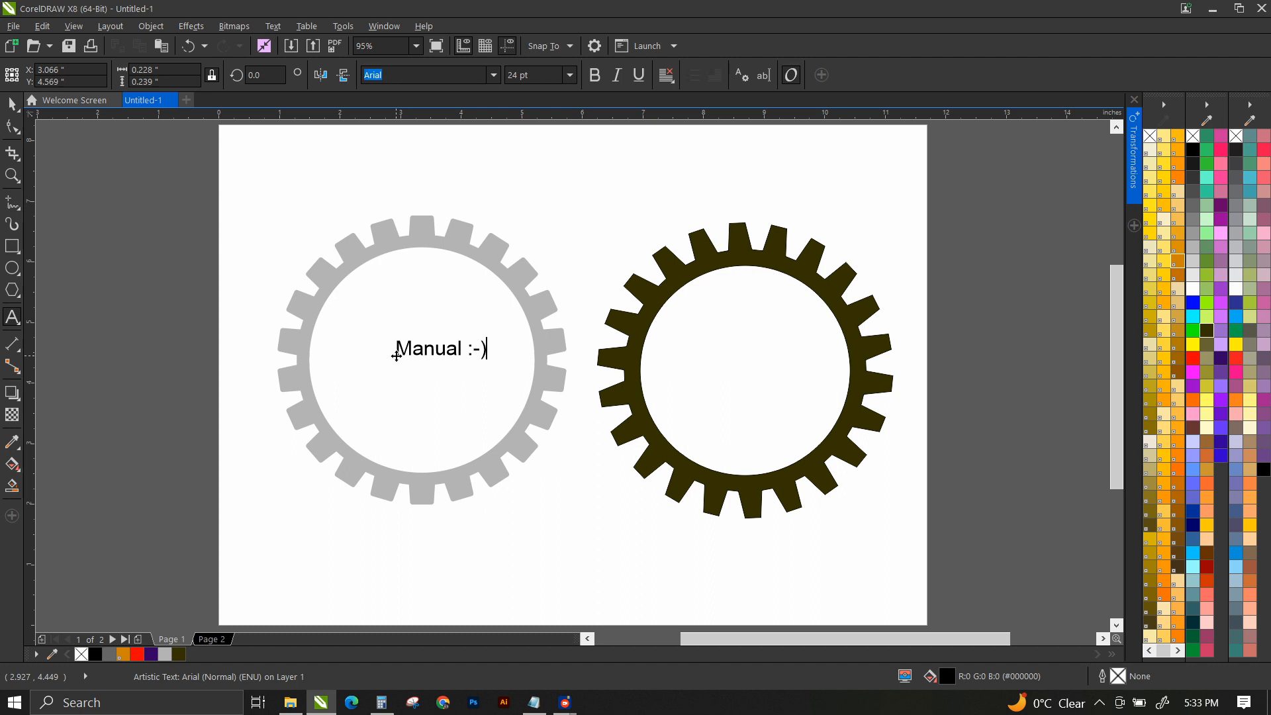
pyautogui.press('Escape')
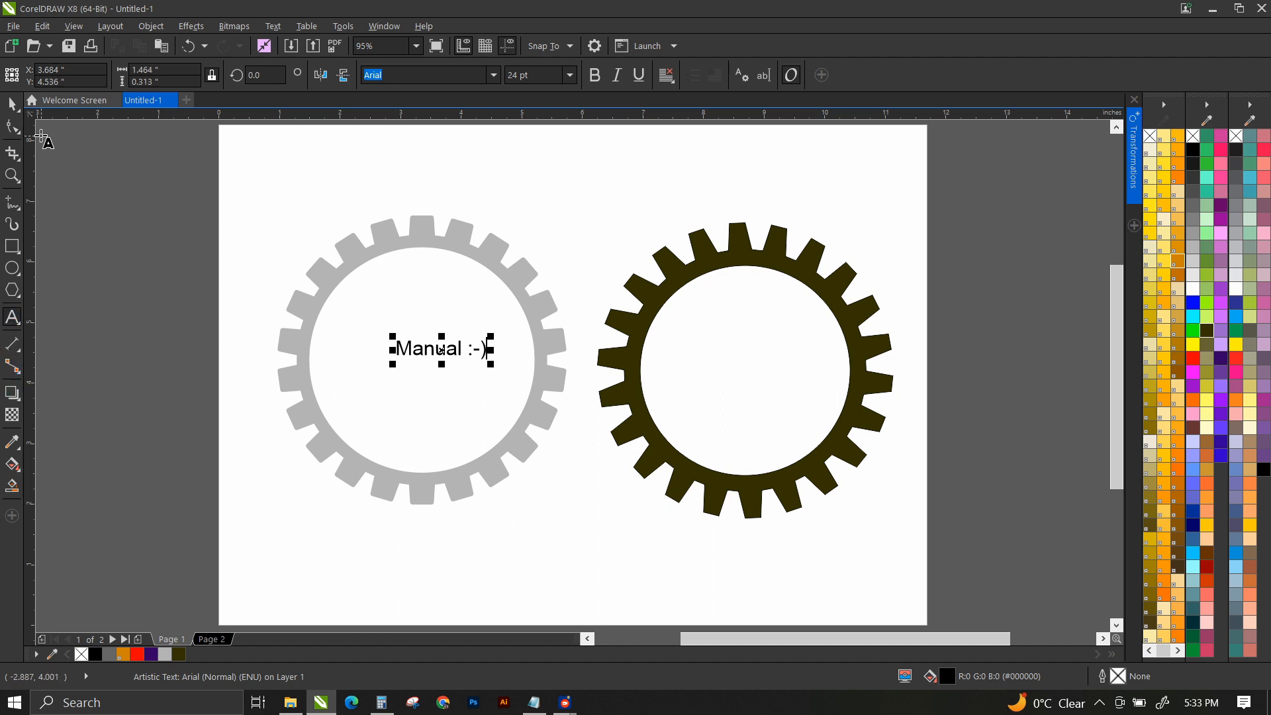
# Add the text "Polygon tool" inside the dark olive gear and deselect it.
pyautogui.click(12, 317)
pyautogui.click(695, 356)
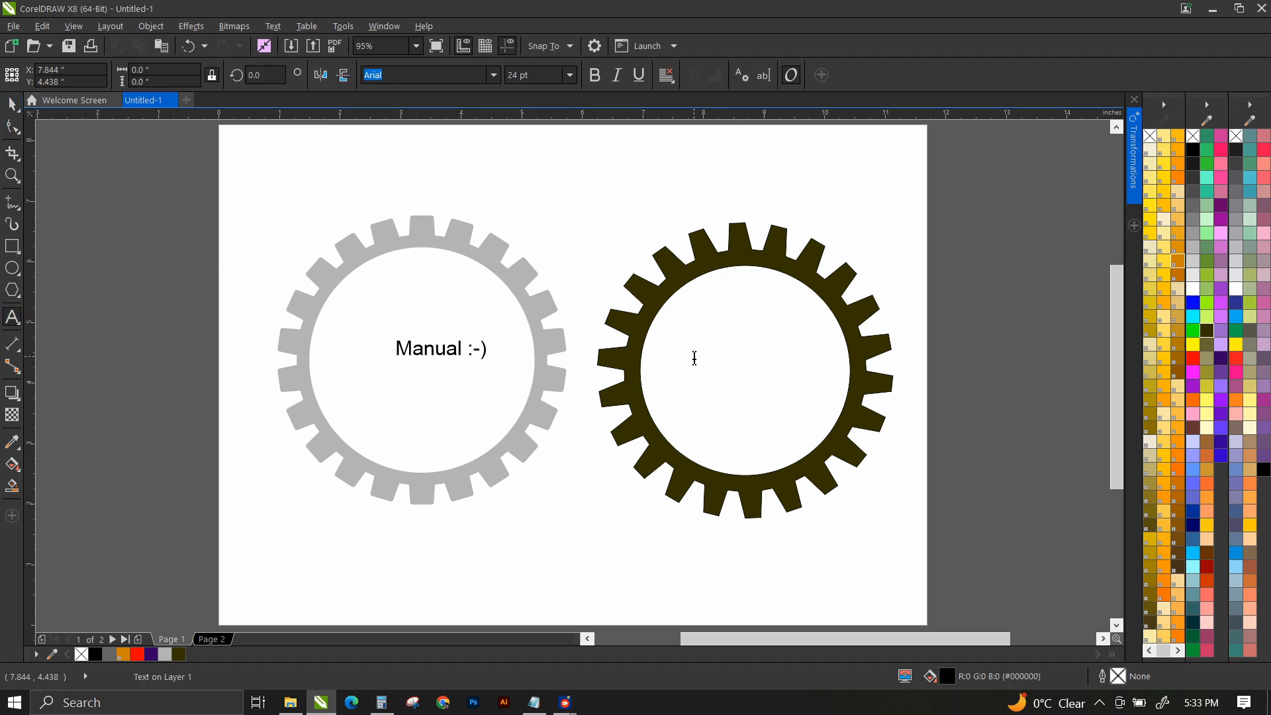
pyautogui.write('Pol')
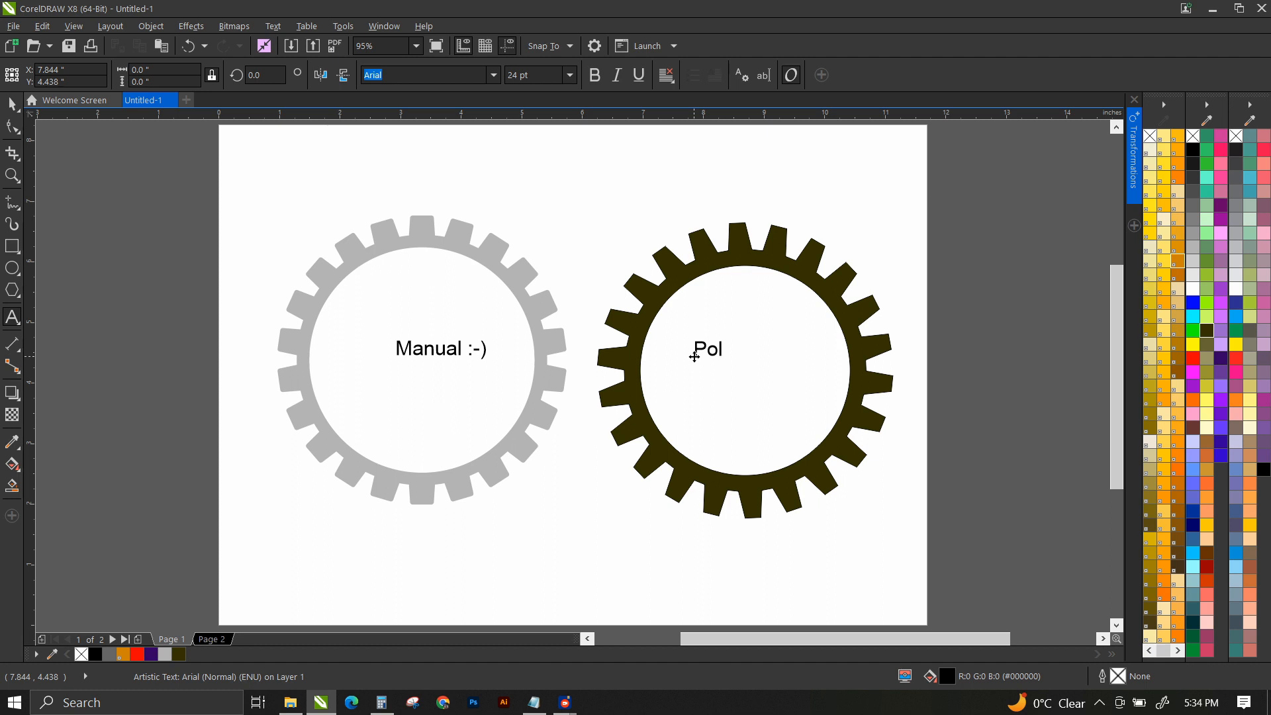
pyautogui.write('ygon tool')
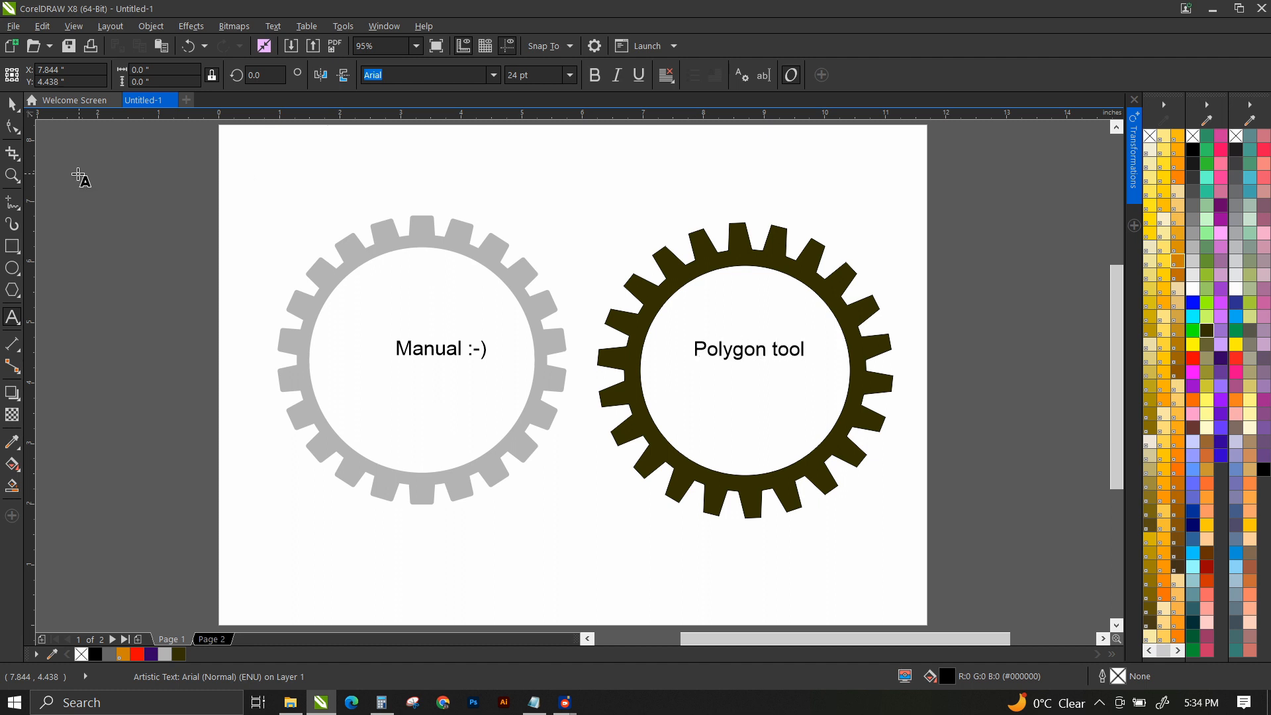
pyautogui.click(12, 104)
pyautogui.click(518, 189)
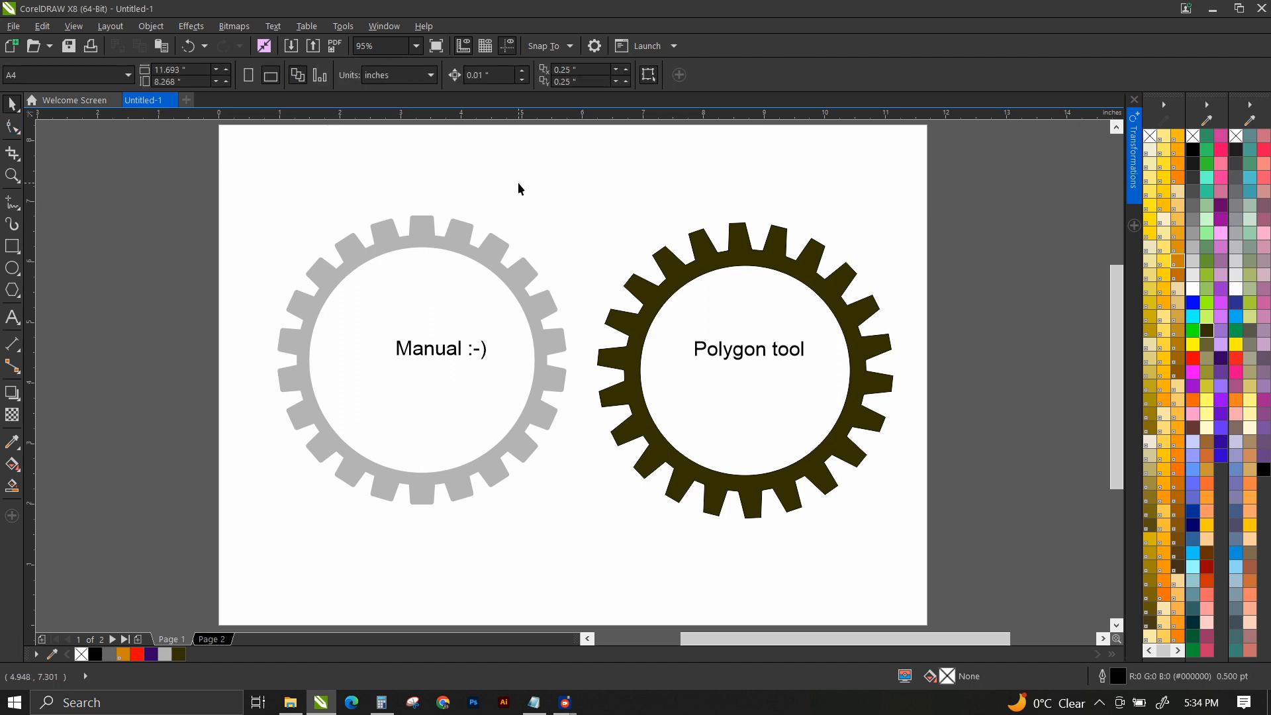
# Create a boundary curve around both gears.
pyautogui.click(487, 257)
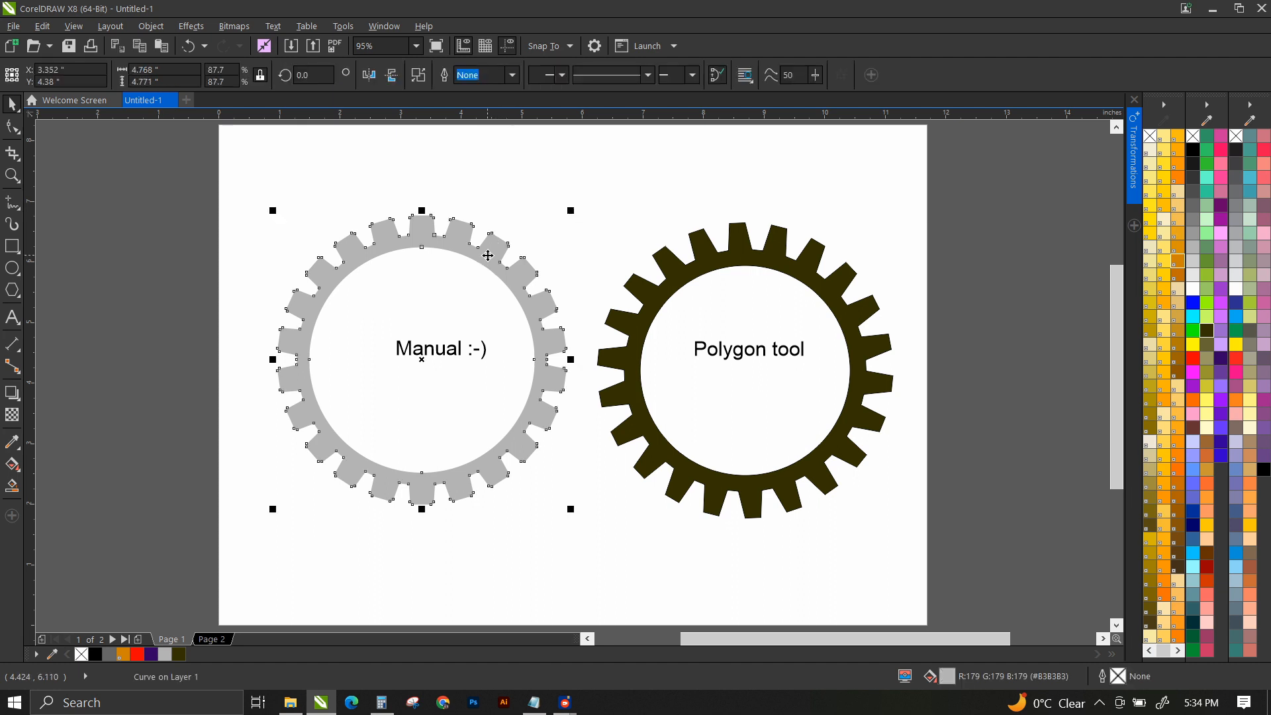
pyautogui.keyDown('shift'); pyautogui.click(728, 260); pyautogui.keyUp('shift')
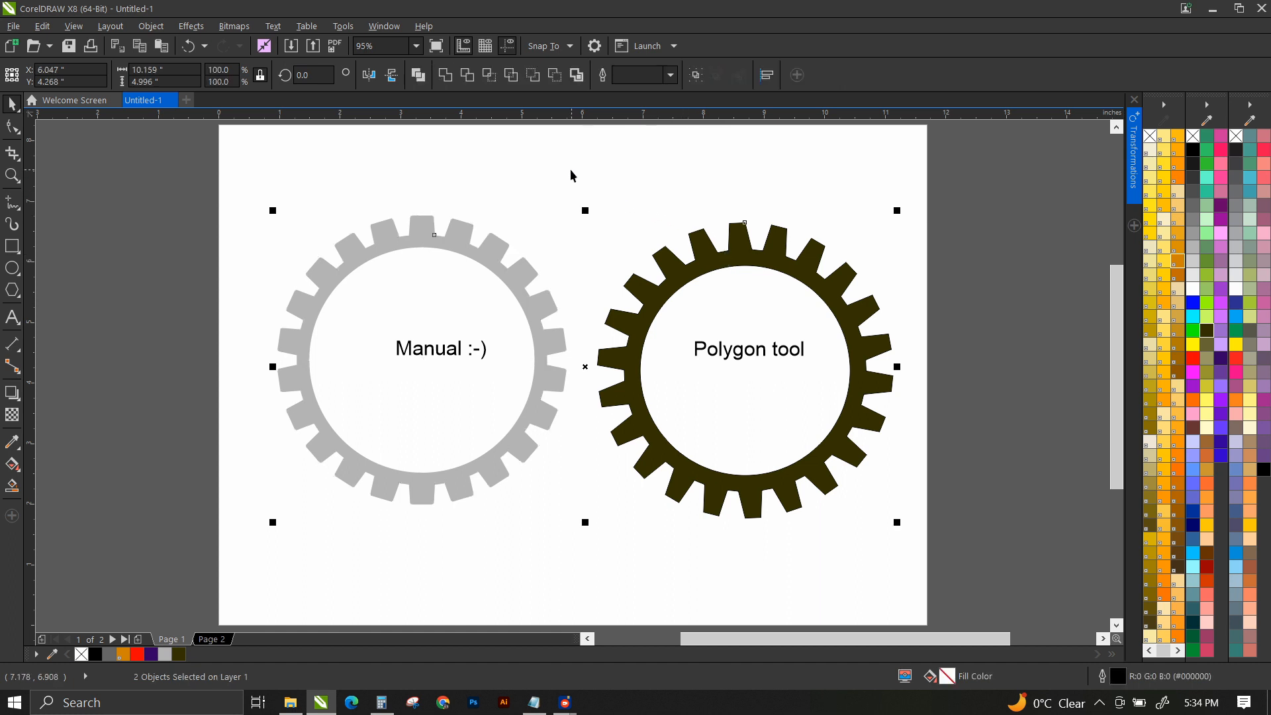
pyautogui.click(576, 77)
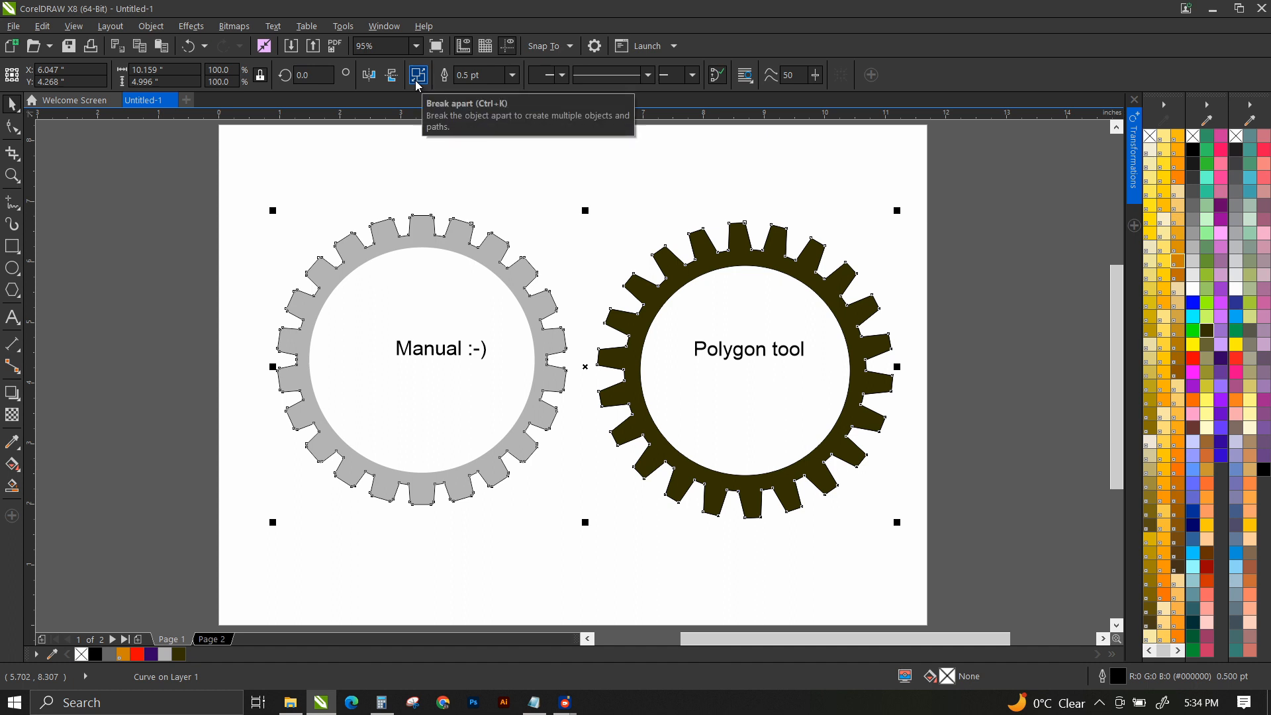
pyautogui.click(513, 205)
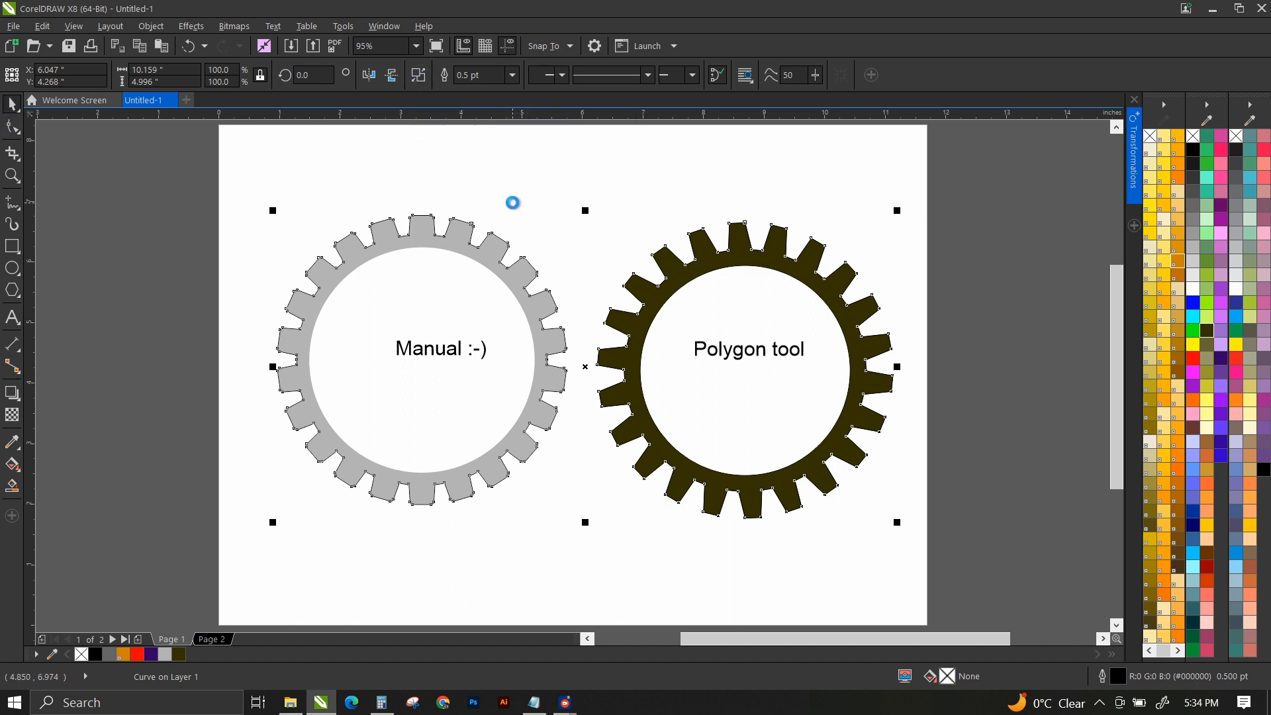
pyautogui.hotkey('ctrl', 'a')
# Apply an outside contour to the boundary curve with one step and a 0.07 inch offset.
pyautogui.click(13, 395)
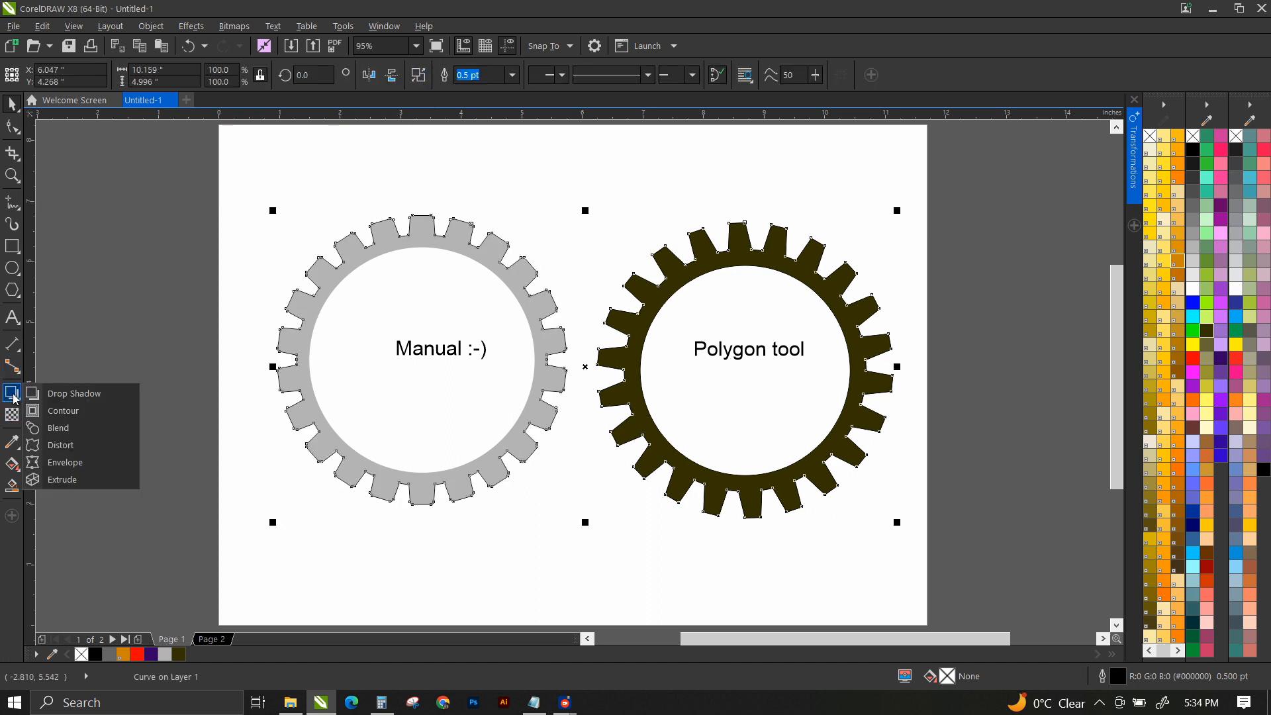
pyautogui.click(80, 412)
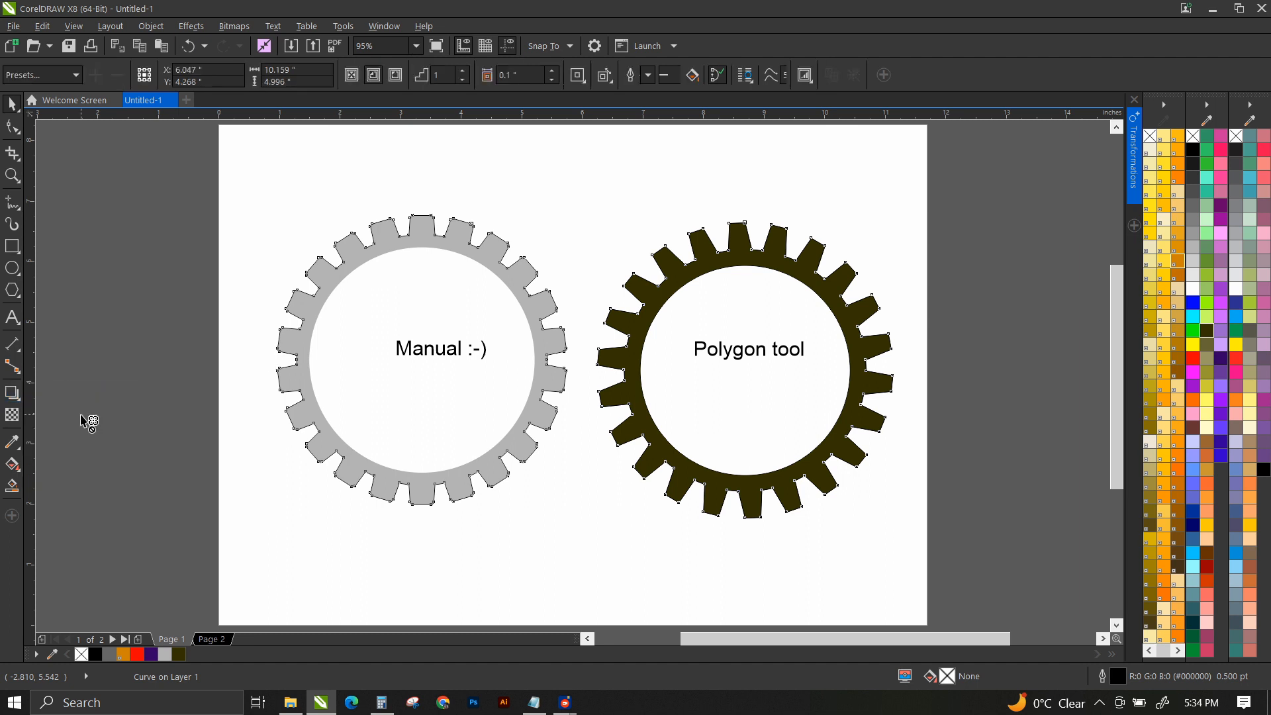
pyautogui.click(397, 76)
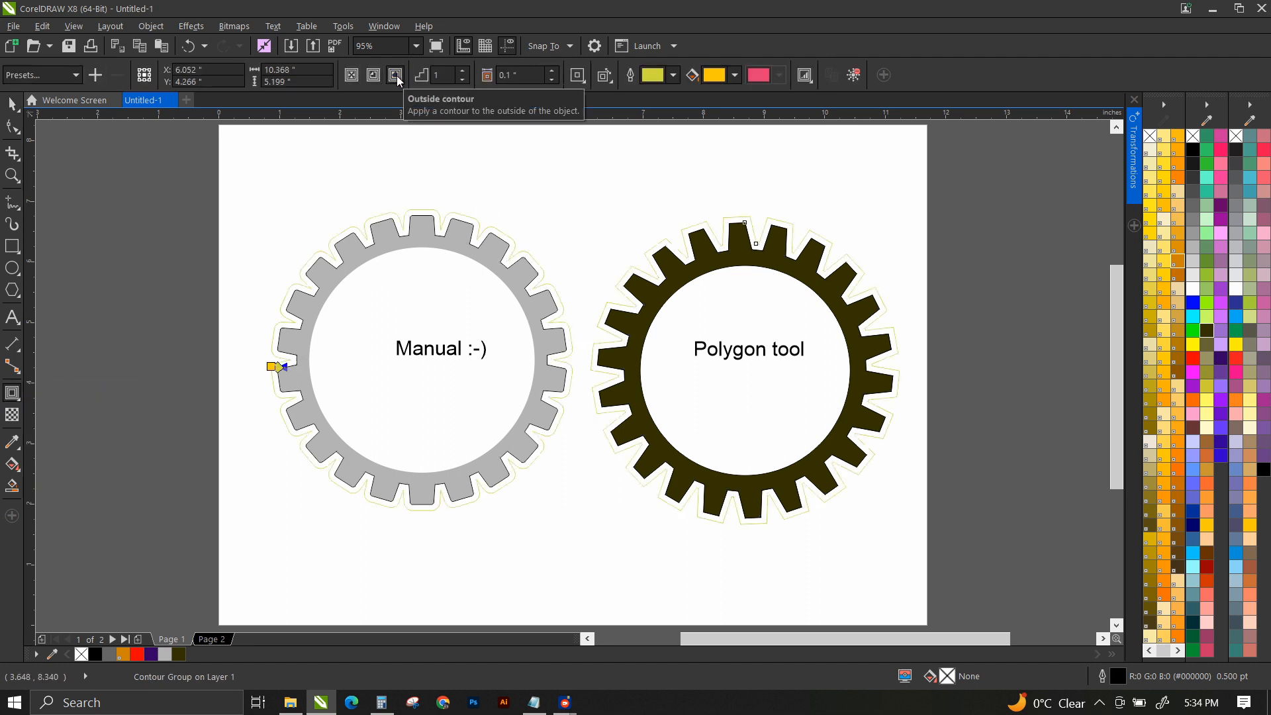
pyautogui.click(553, 80)
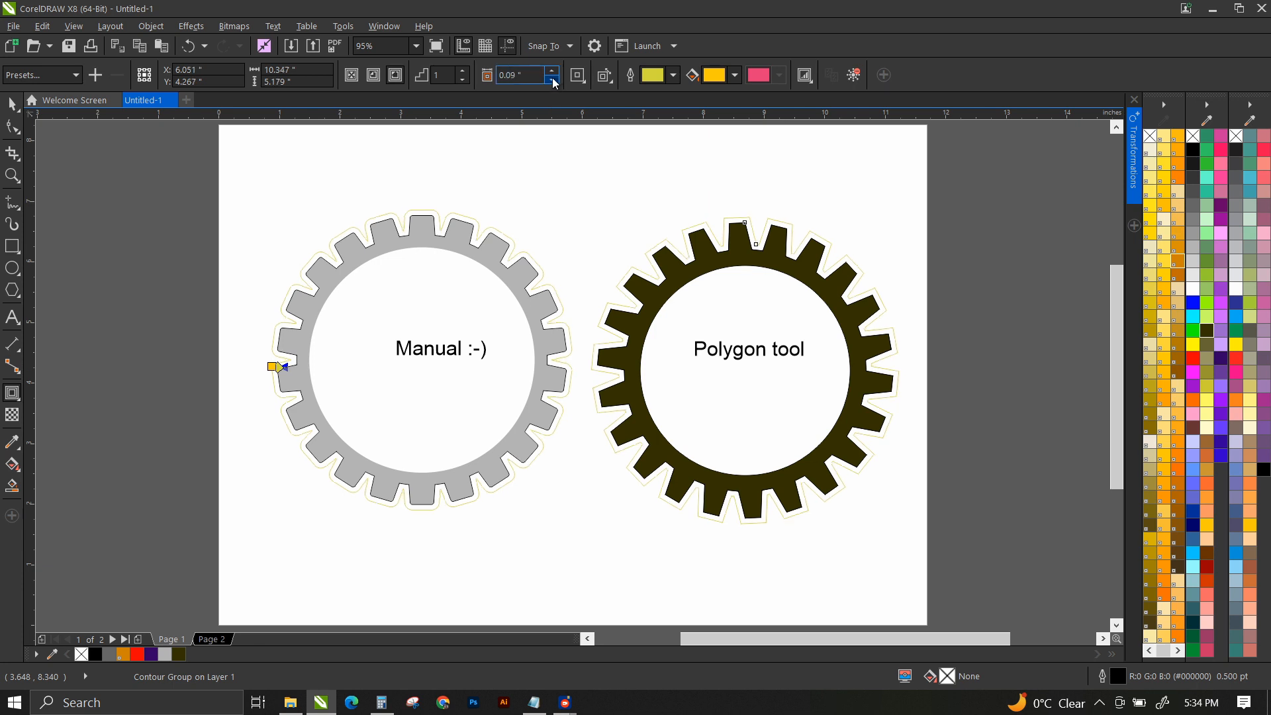
pyautogui.click(554, 80)
pyautogui.click(553, 79)
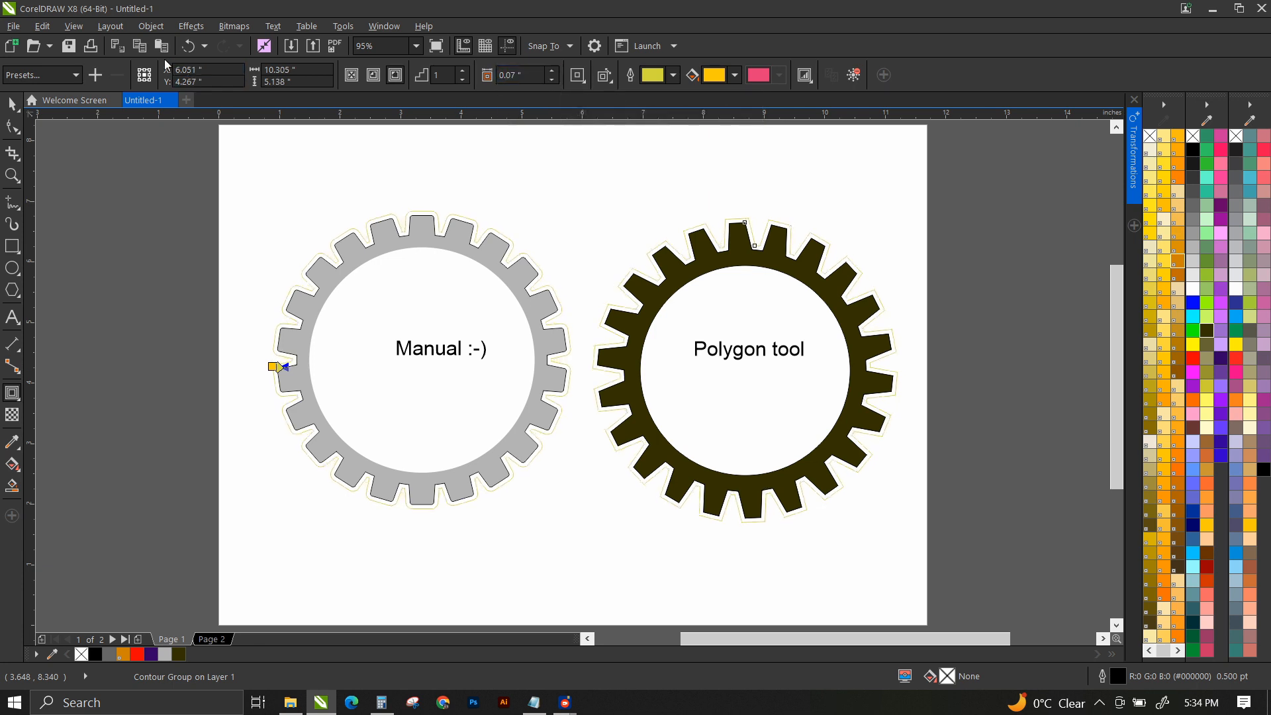
# Break the contour group apart and deselect the resulting curves.
pyautogui.click(150, 26)
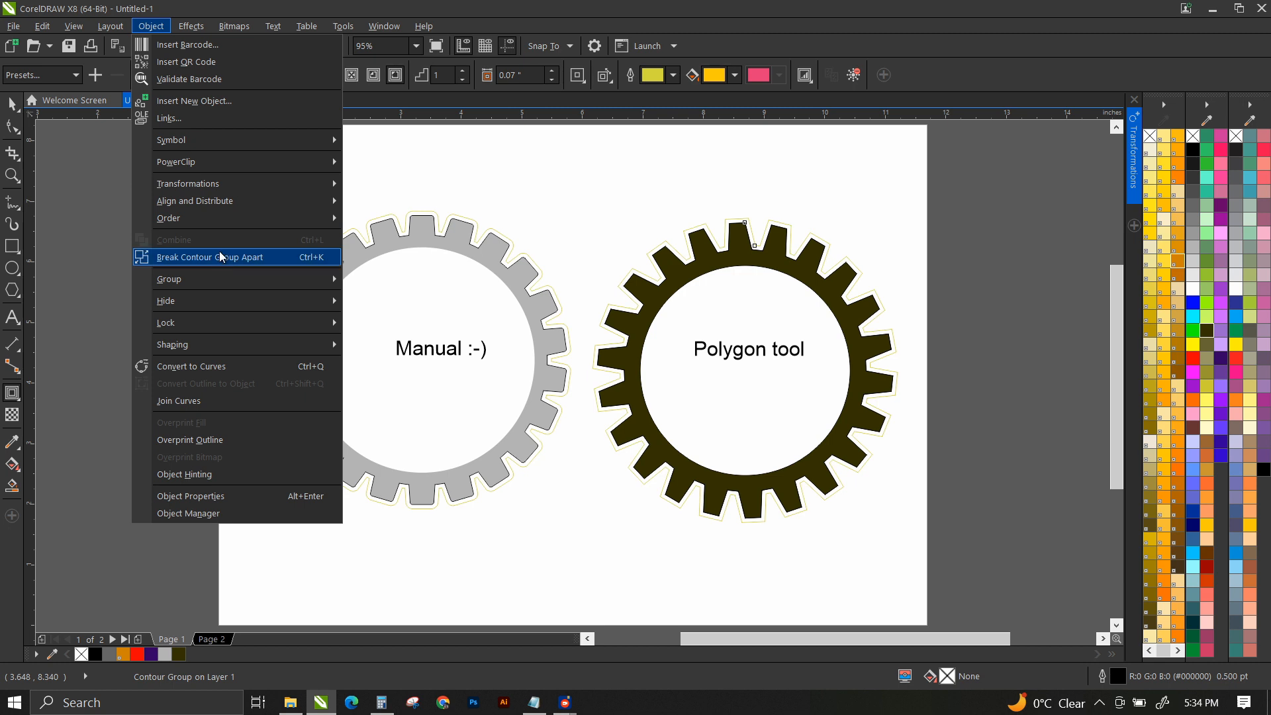
pyautogui.moveTo(101, 28)
pyautogui.moveTo(151, 27)
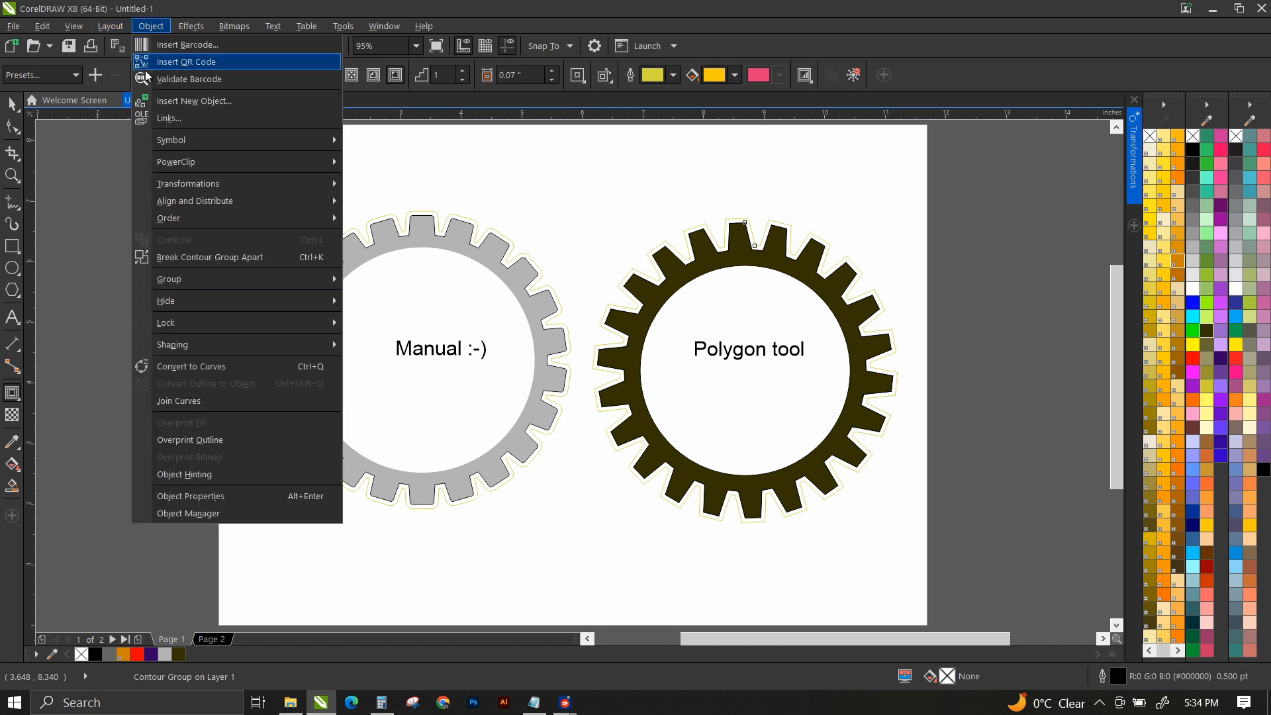
pyautogui.click(235, 258)
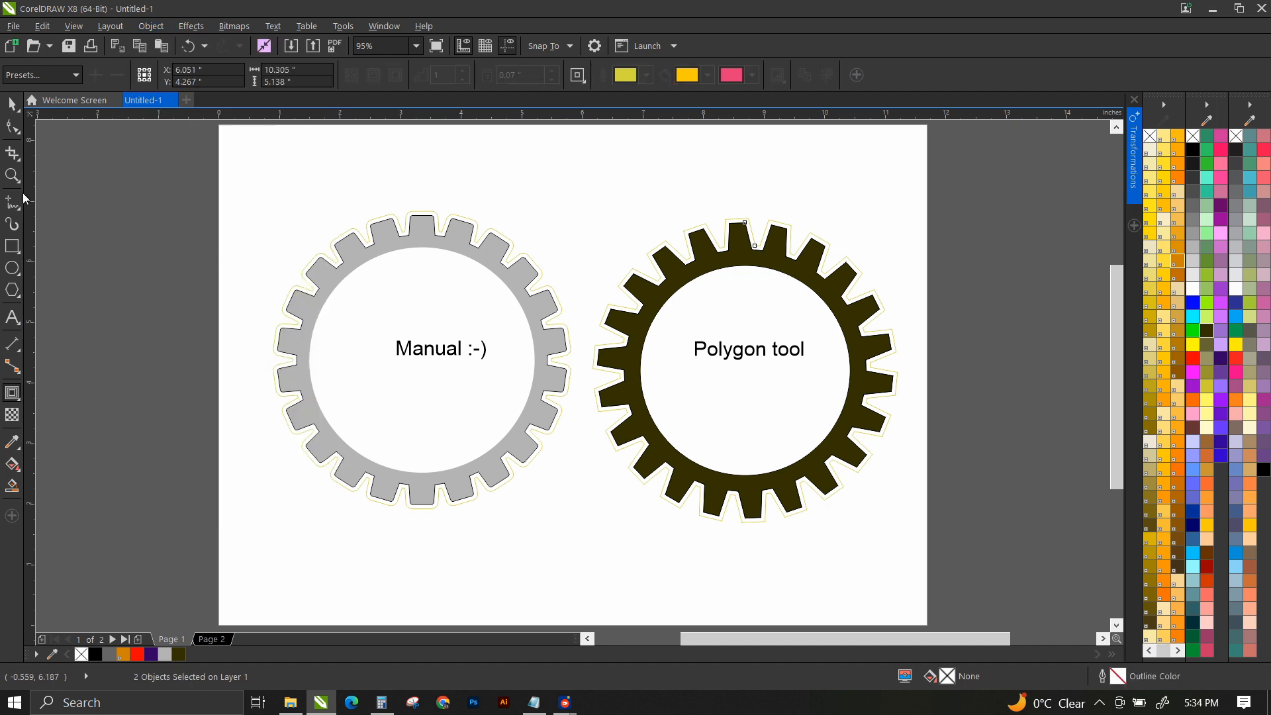
pyautogui.click(12, 104)
pyautogui.click(228, 167)
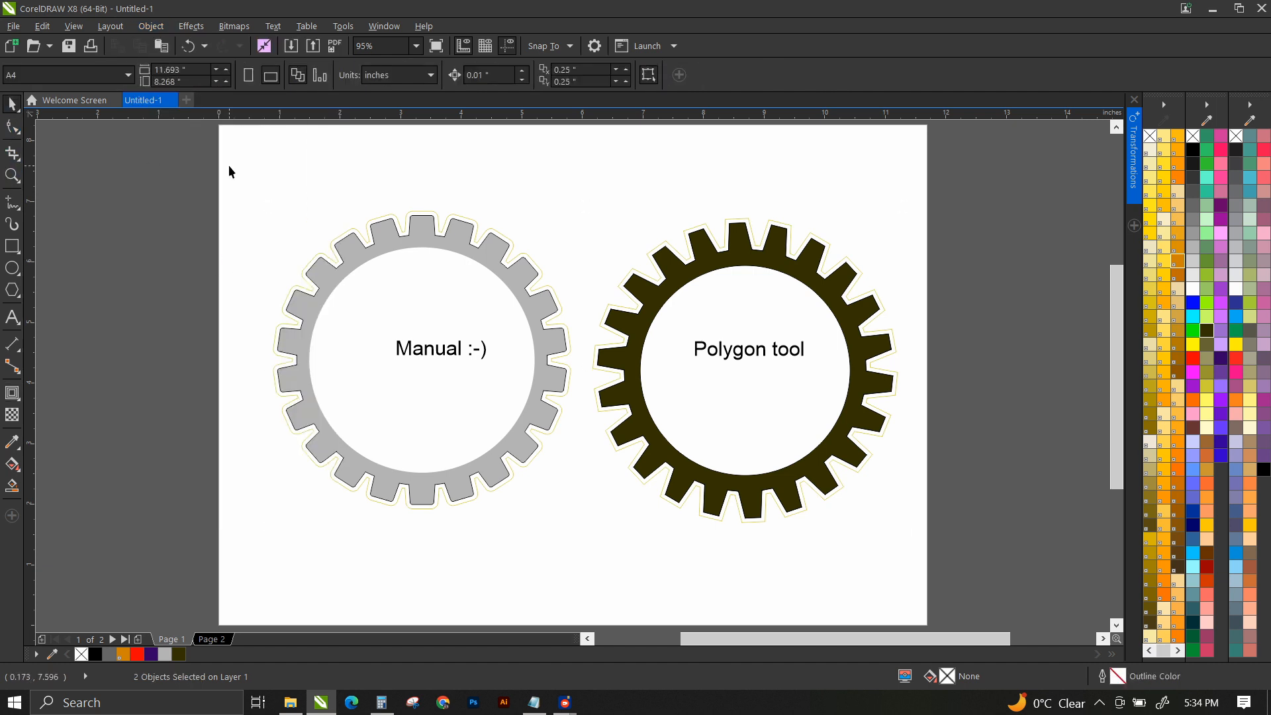
# Fill the outer contour curve around both gears with white and remove its outline.
pyautogui.click(473, 220)
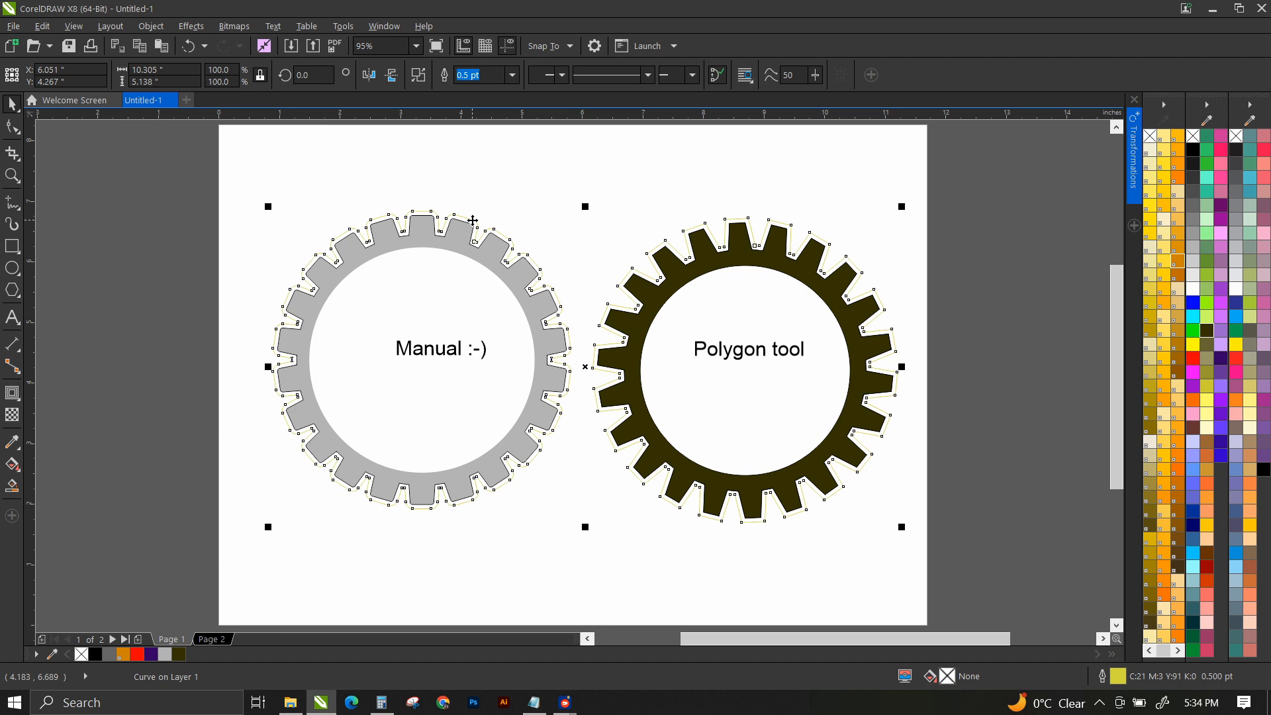
pyautogui.click(20, 397)
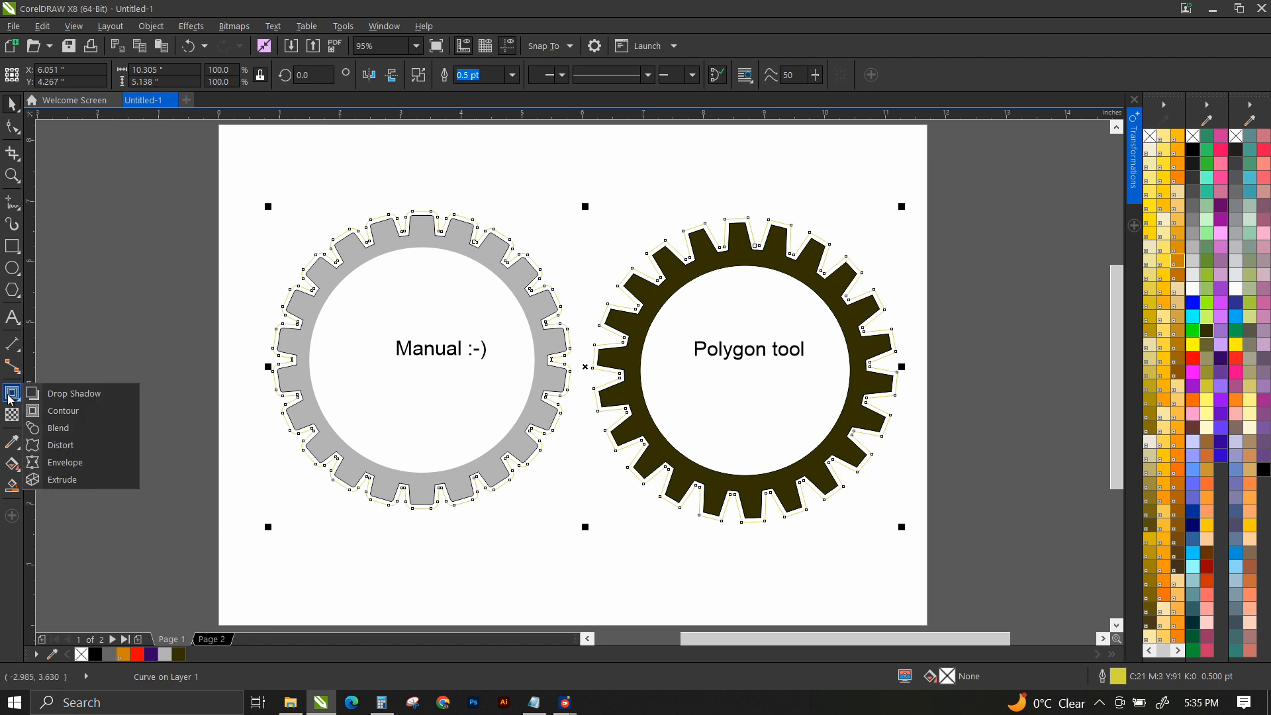
pyautogui.click(1193, 289)
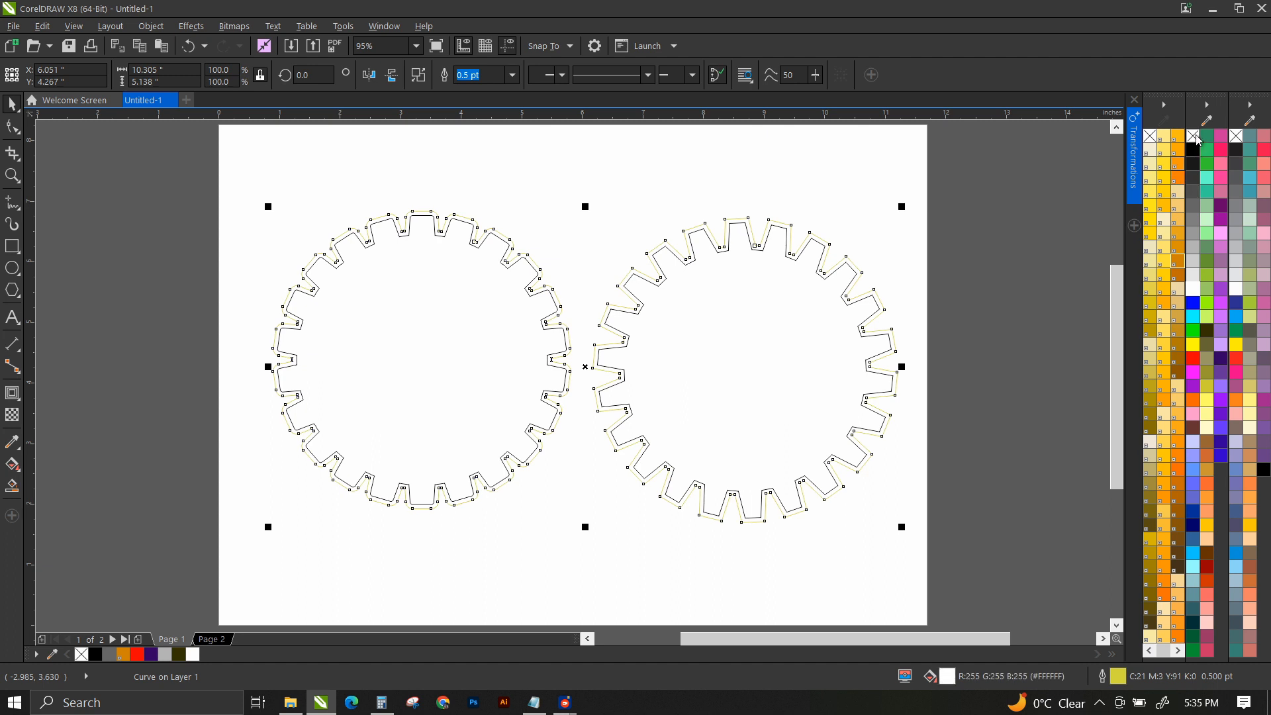
pyautogui.rightClick(1195, 136)
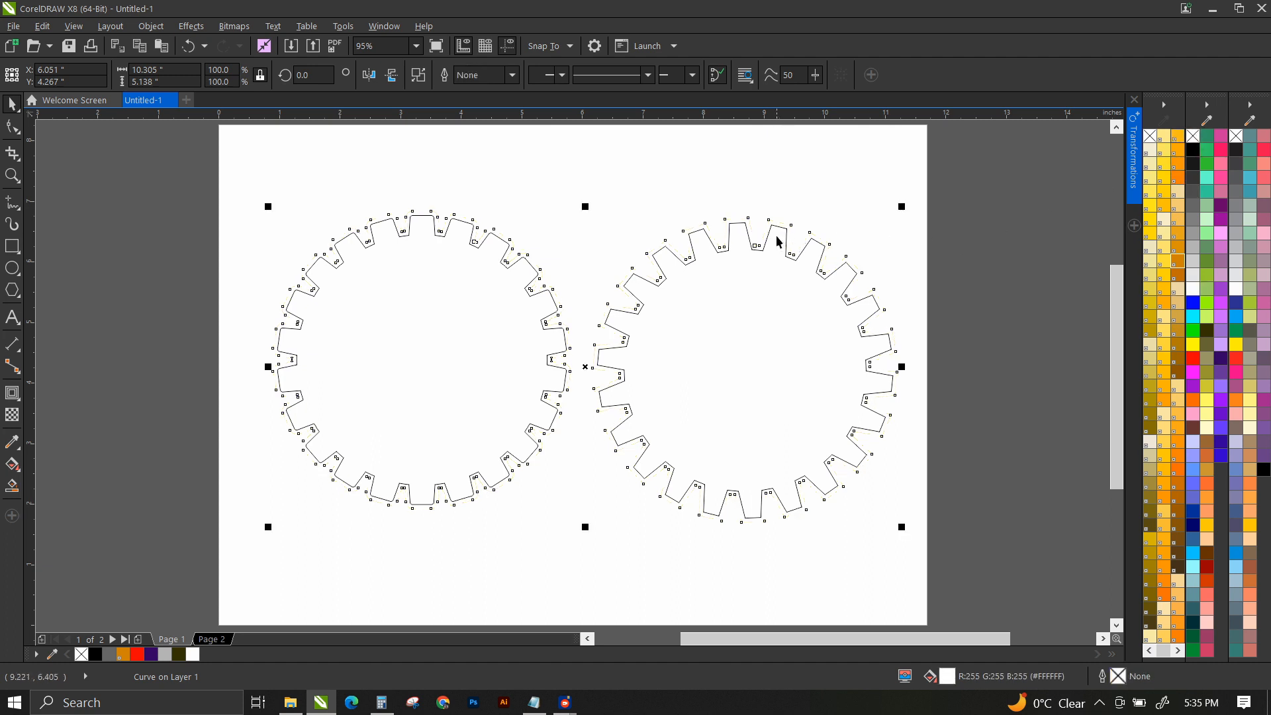
# Combine the outer contour curve with the boundary curve and remove the combined curve's outline.
pyautogui.hotkey('ctrl', 'k')
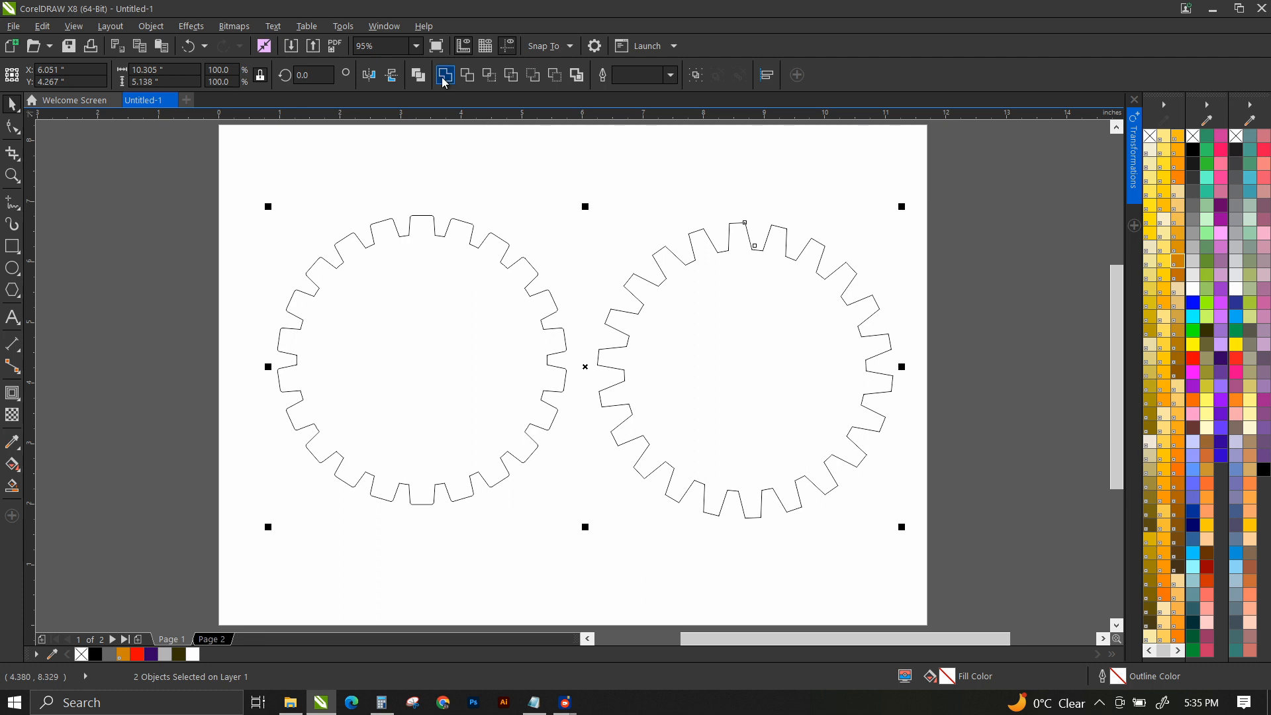
pyautogui.click(419, 77)
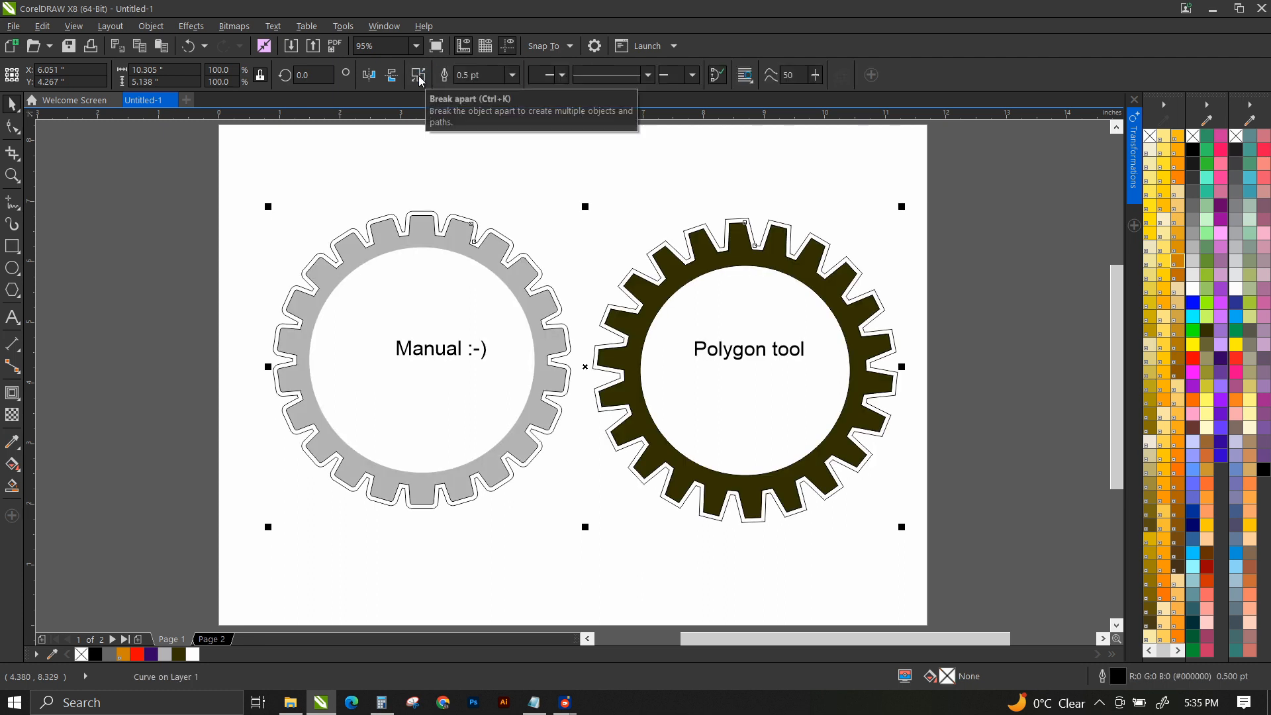
pyautogui.rightClick(1193, 136)
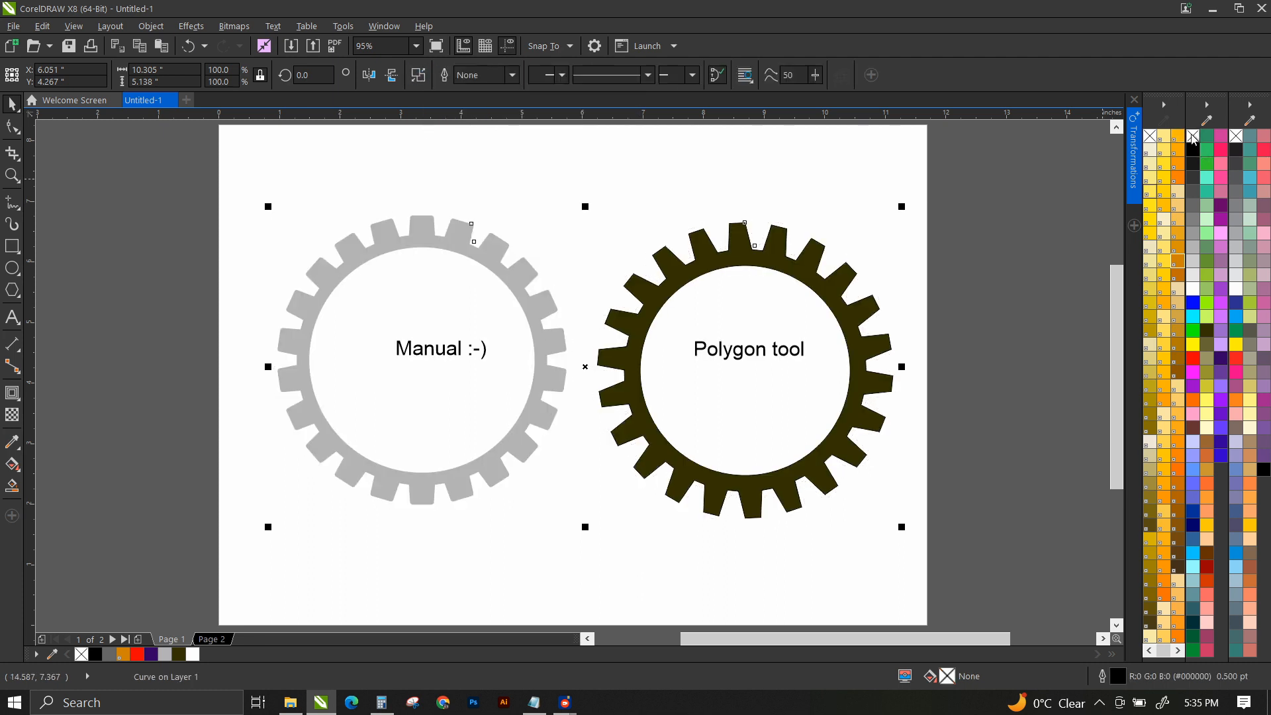
# Apply a drop shadow to the combined border curve from its center and fill the curve with white.
pyautogui.click(18, 398)
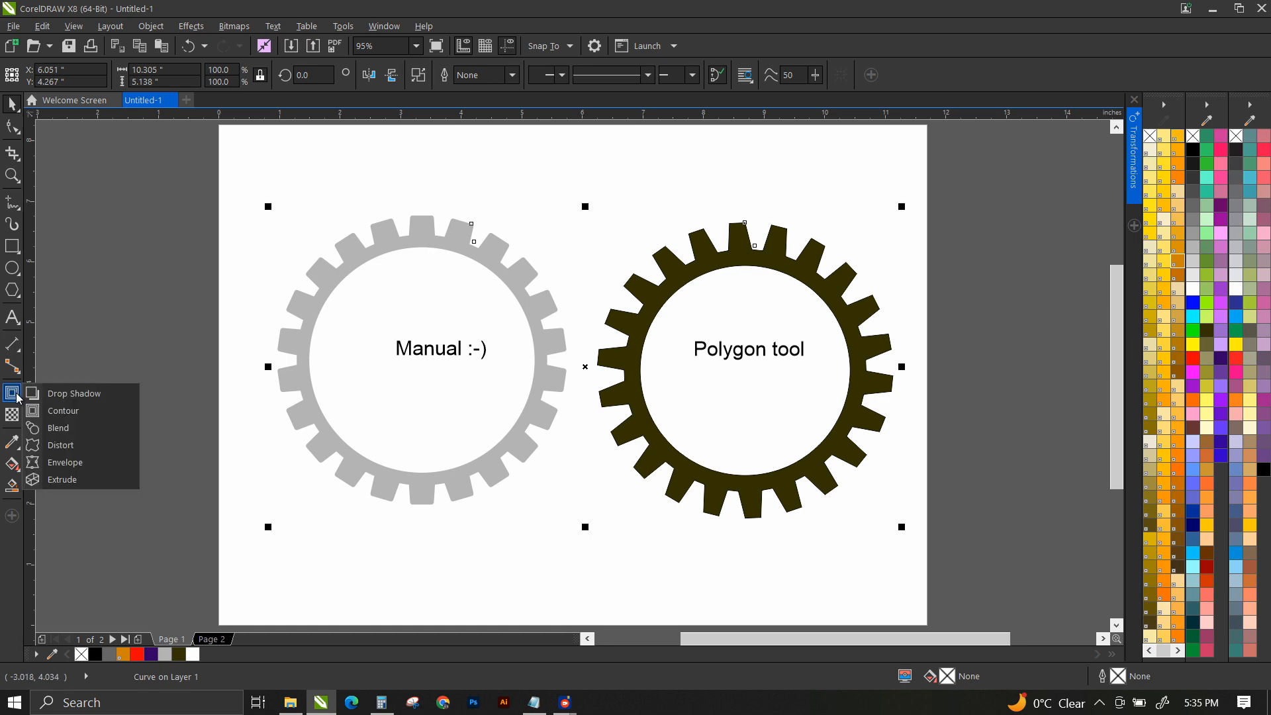
pyautogui.click(86, 394)
pyautogui.moveTo(585, 366); pyautogui.dragTo(581, 430)
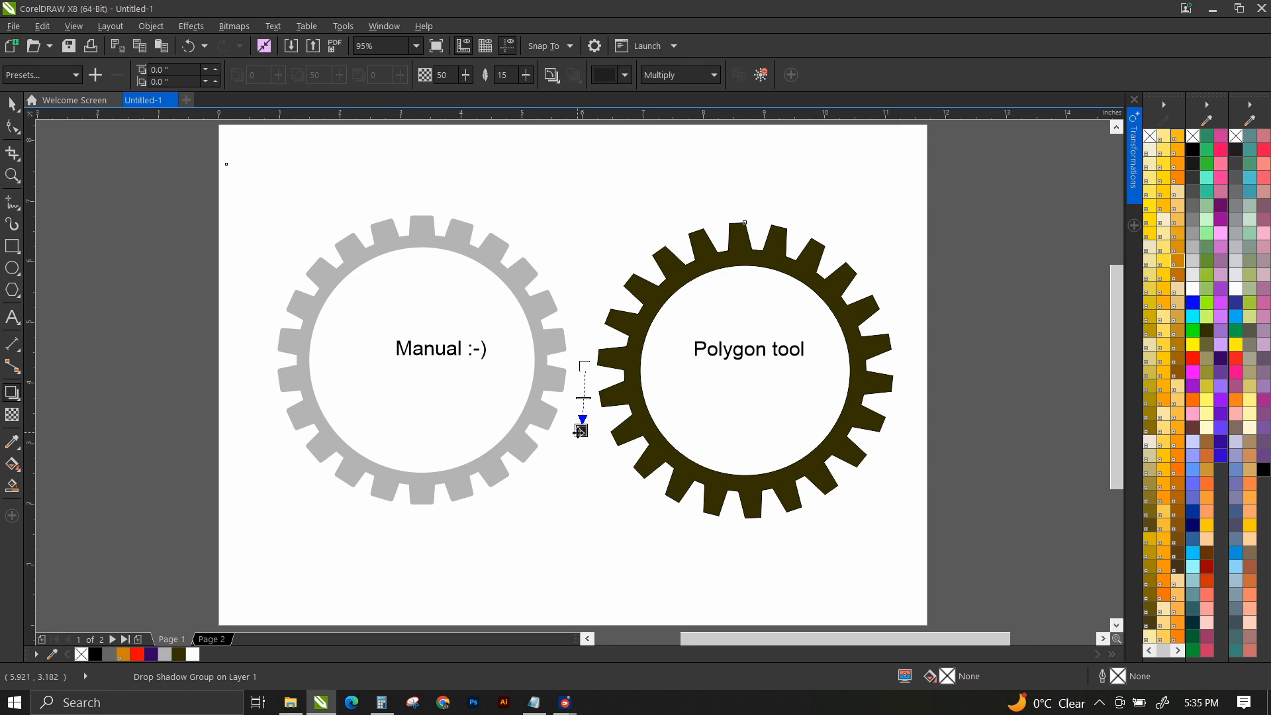
pyautogui.moveTo(579, 433); pyautogui.dragTo(588, 472)
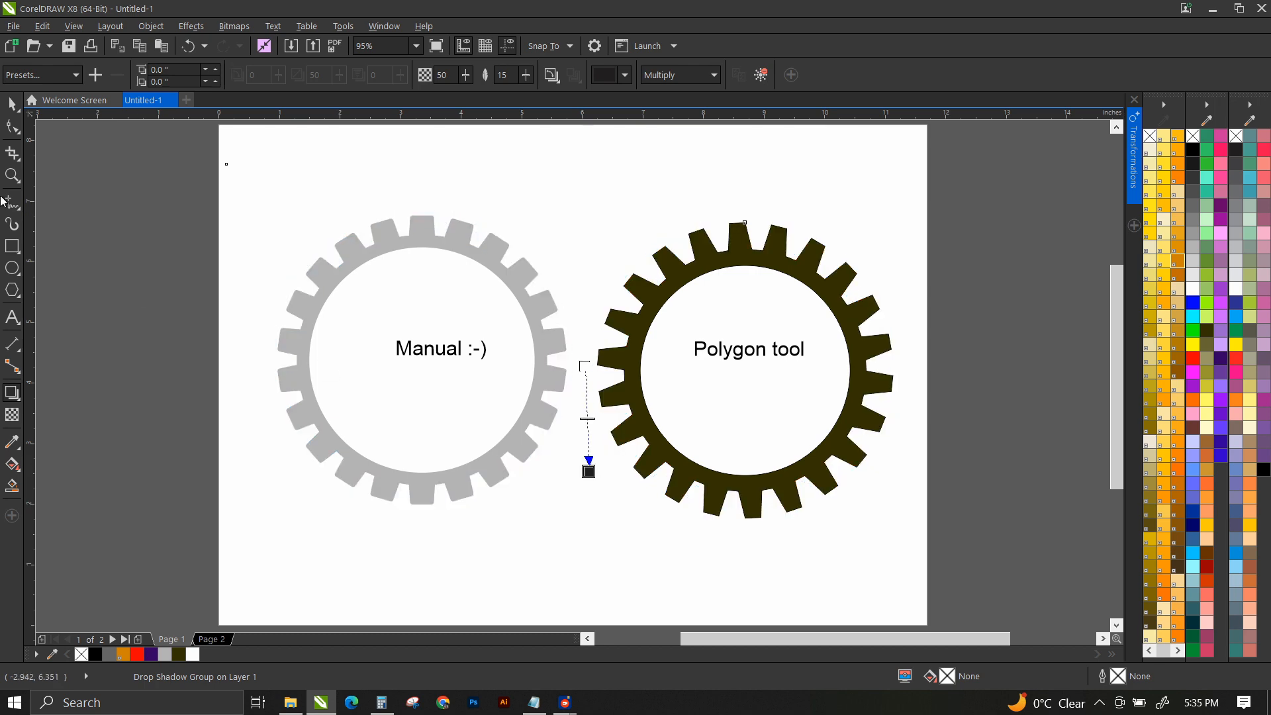
pyautogui.click(12, 104)
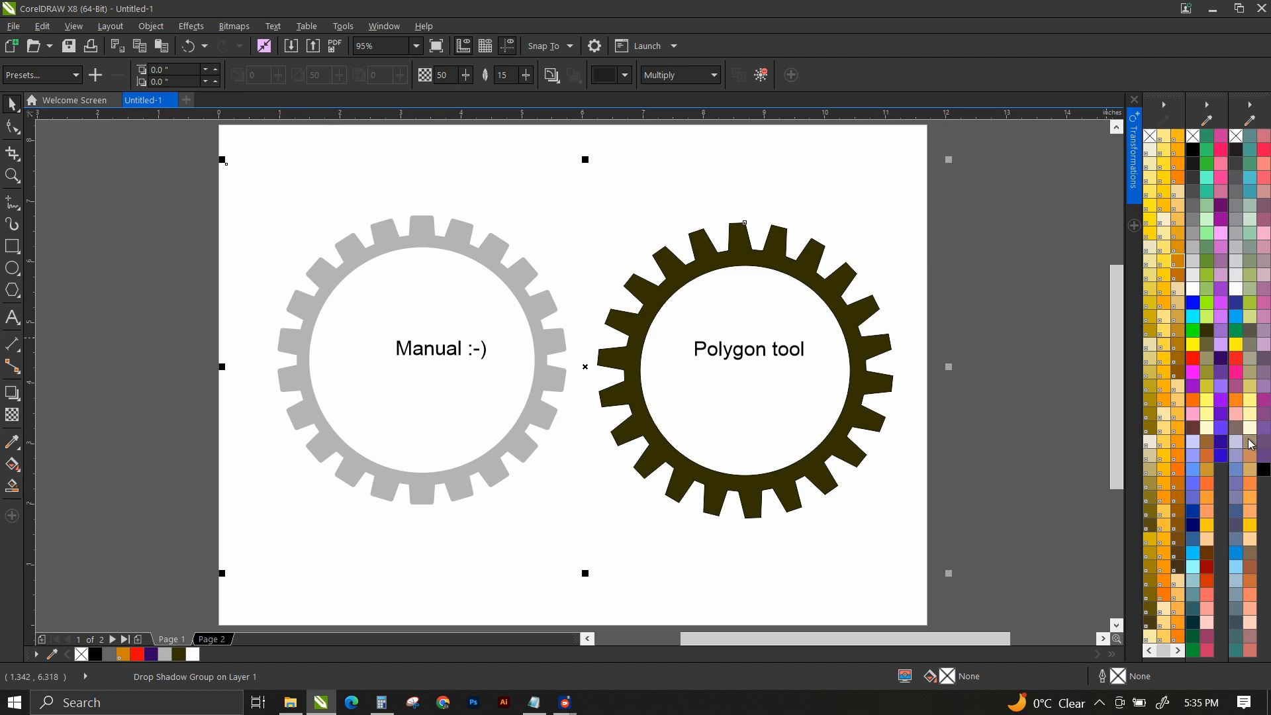
pyautogui.click(1193, 149)
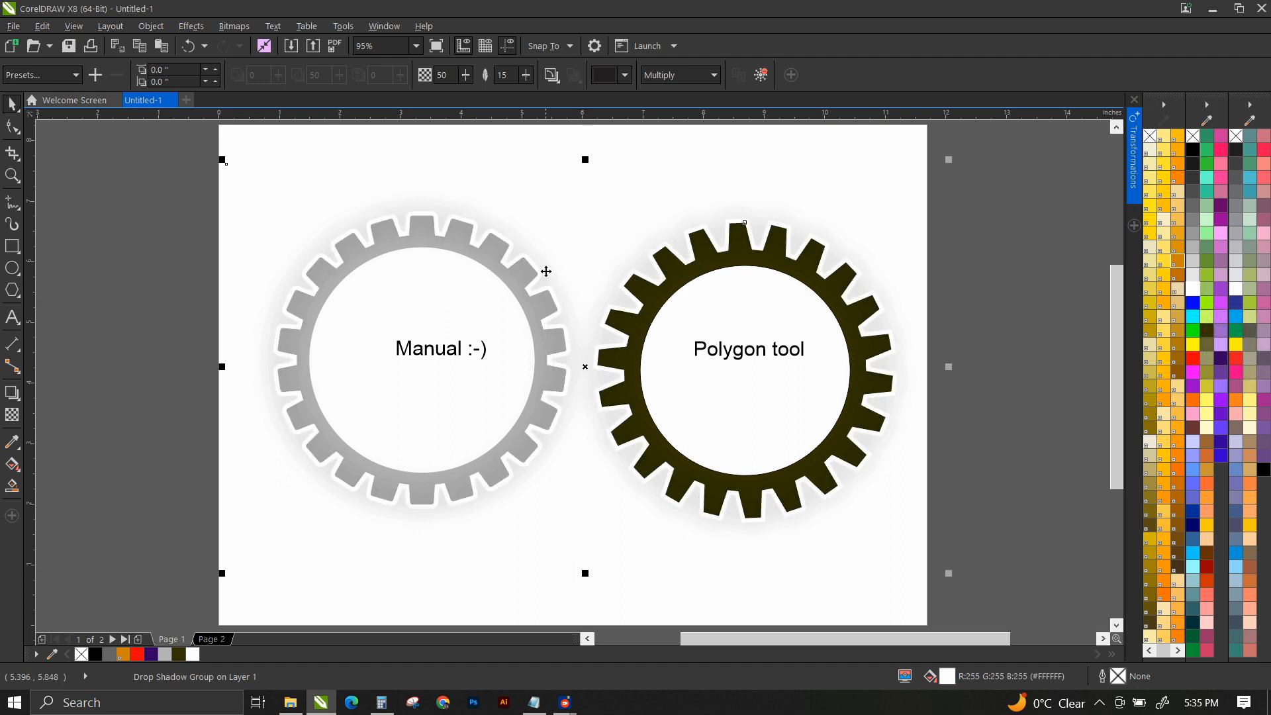
# Set the border's drop shadow to a feathering of 13, the Normal merge mode and a black color.
pyautogui.click(526, 75)
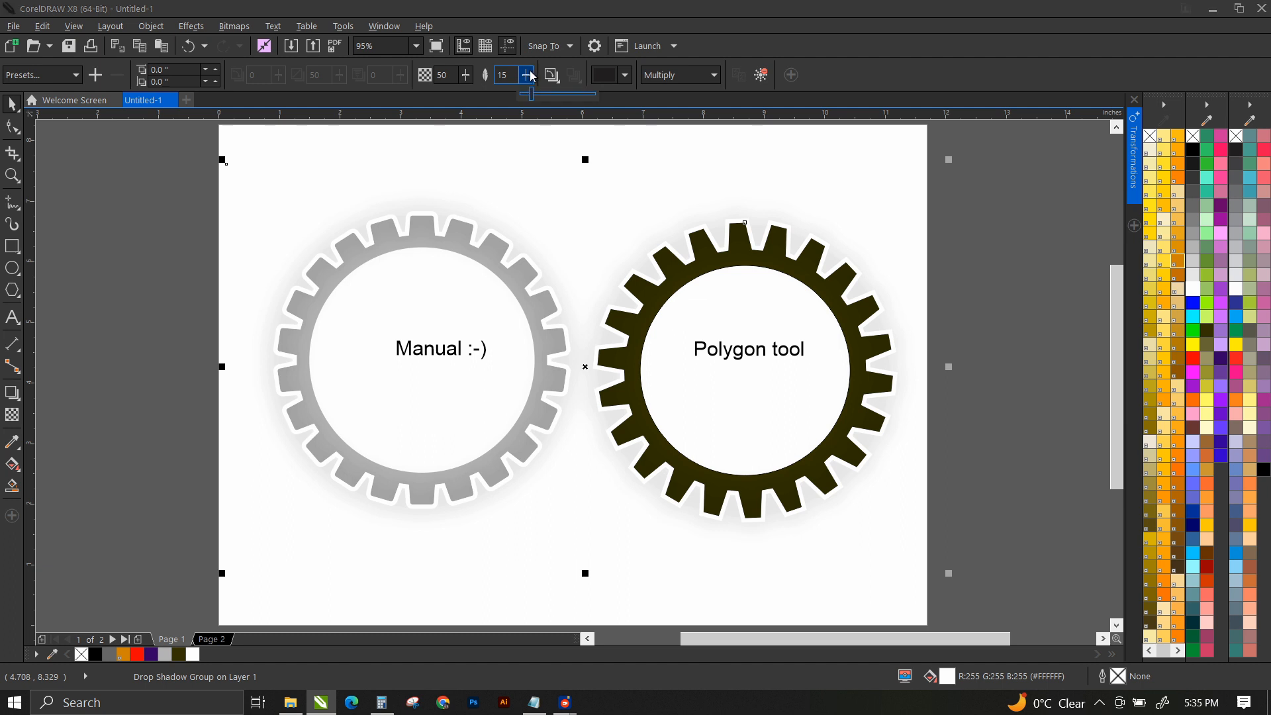
pyautogui.moveTo(539, 100); pyautogui.dragTo(531, 98)
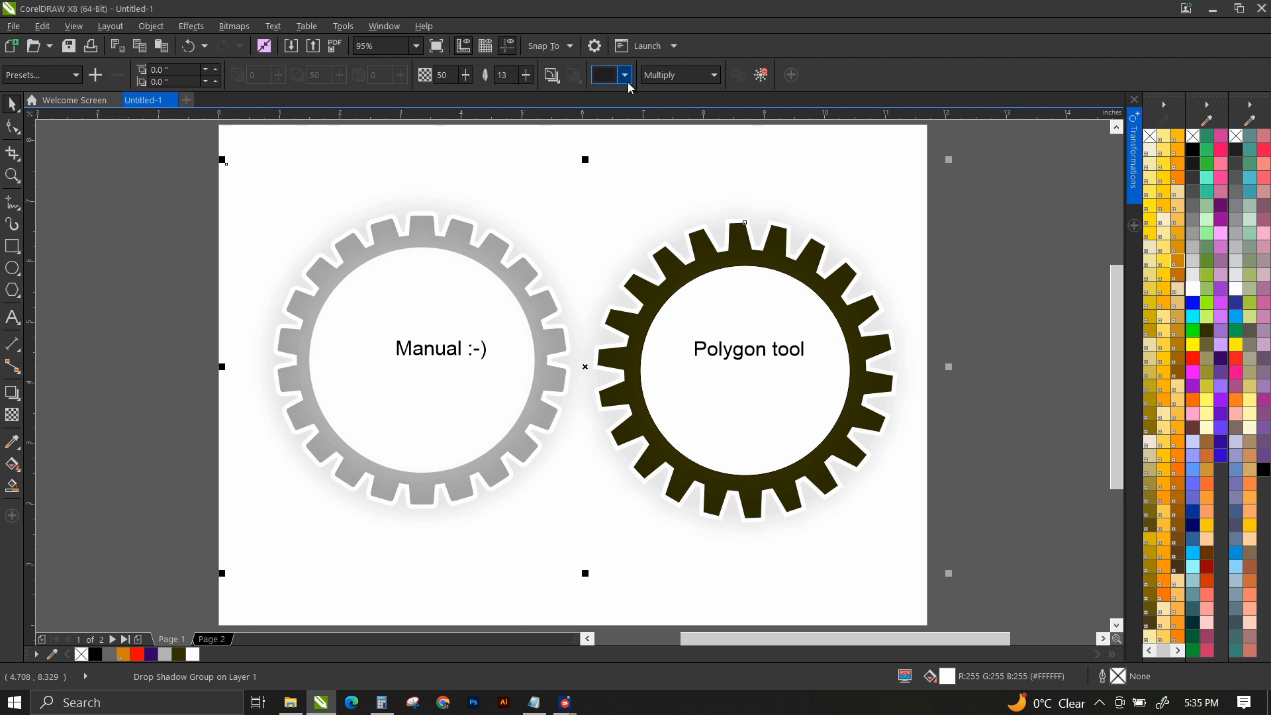
pyautogui.click(714, 74)
pyautogui.click(665, 92)
pyautogui.click(626, 77)
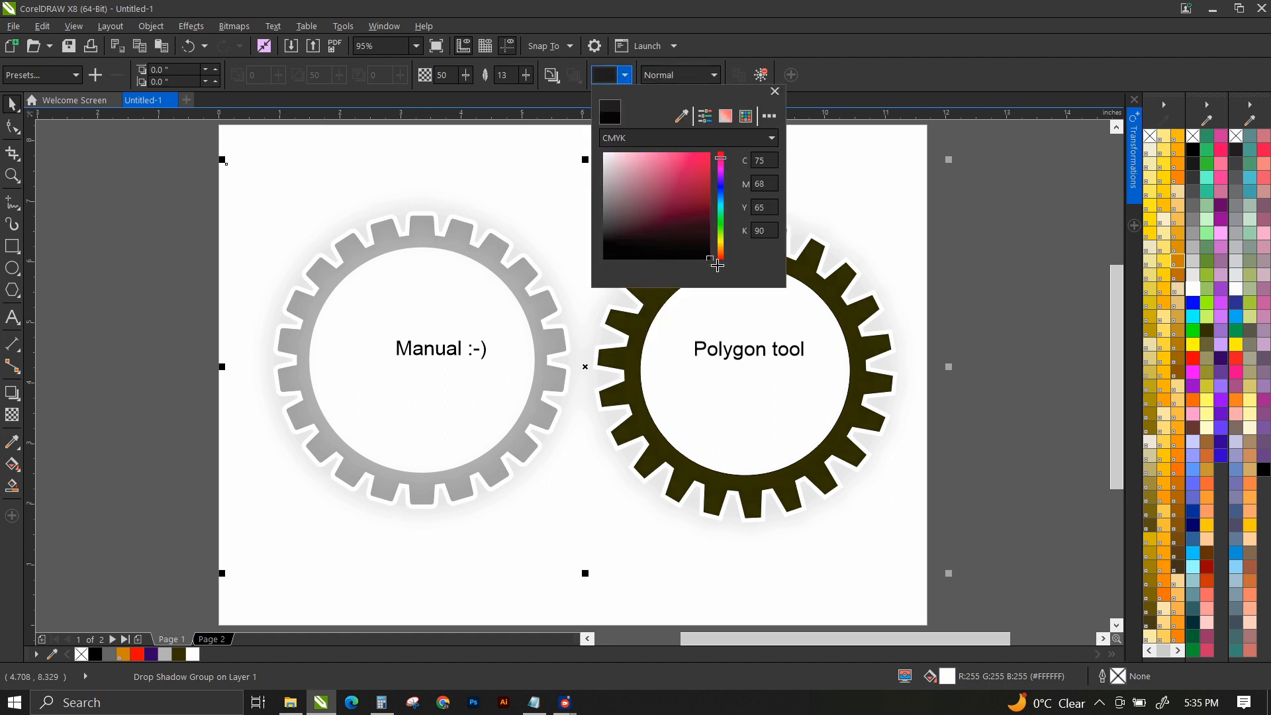
# Set the drop shadow's opacity to 92 and its feathering to 6, and deselect it.
pyautogui.click(462, 79)
pyautogui.moveTo(468, 93); pyautogui.dragTo(522, 100)
pyautogui.click(525, 78)
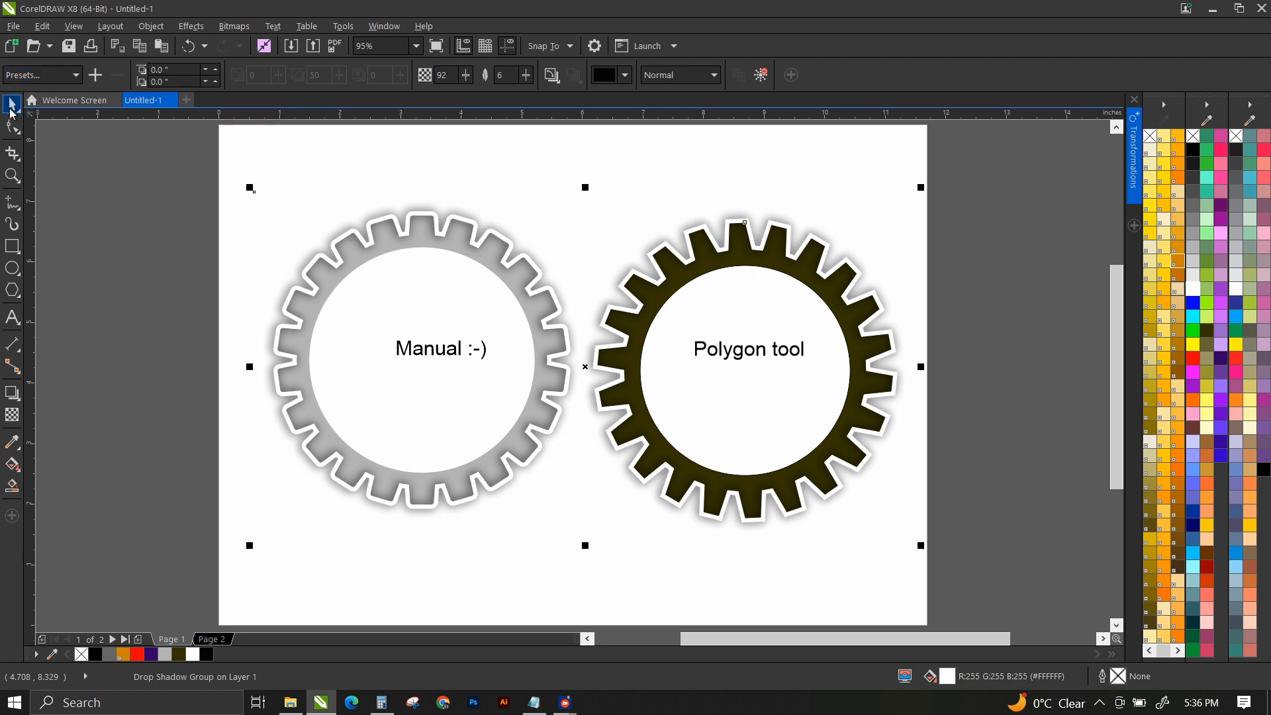
pyautogui.click(273, 150)
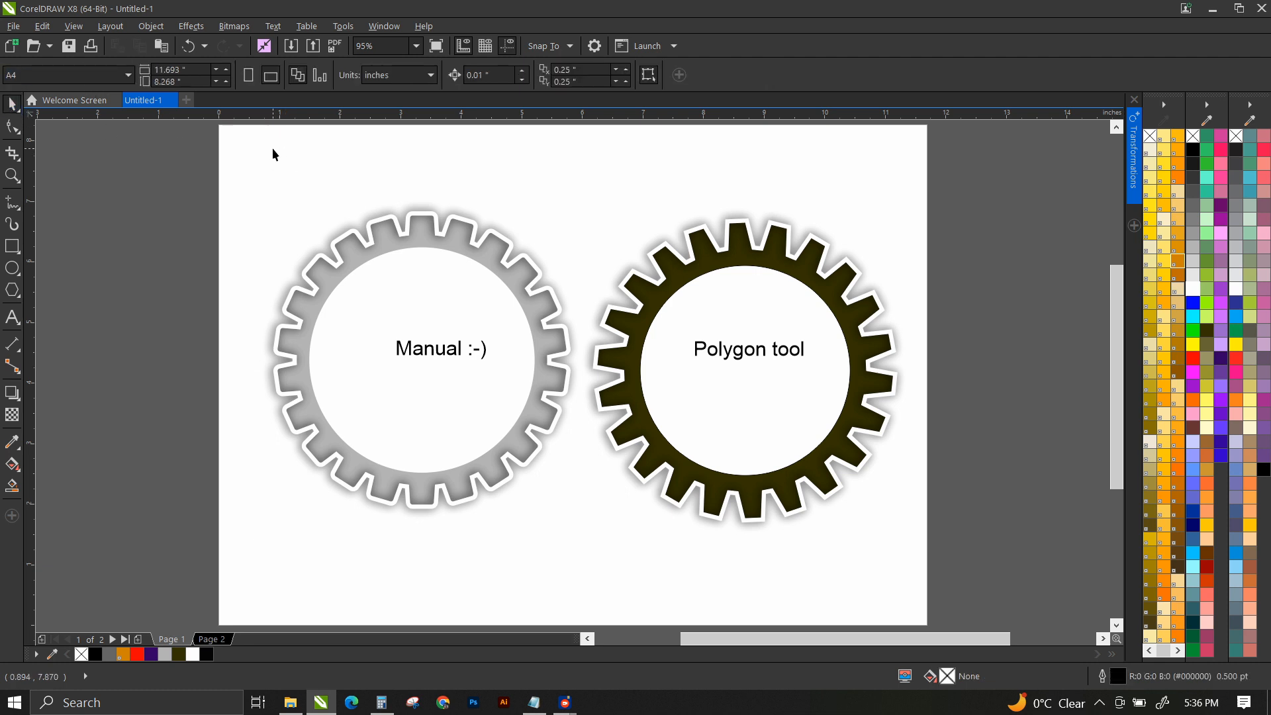
# Cycle the selection to the dark gear around the "Polygon tool" label, fill it with yellow and deselect it.
pyautogui.click(783, 277)
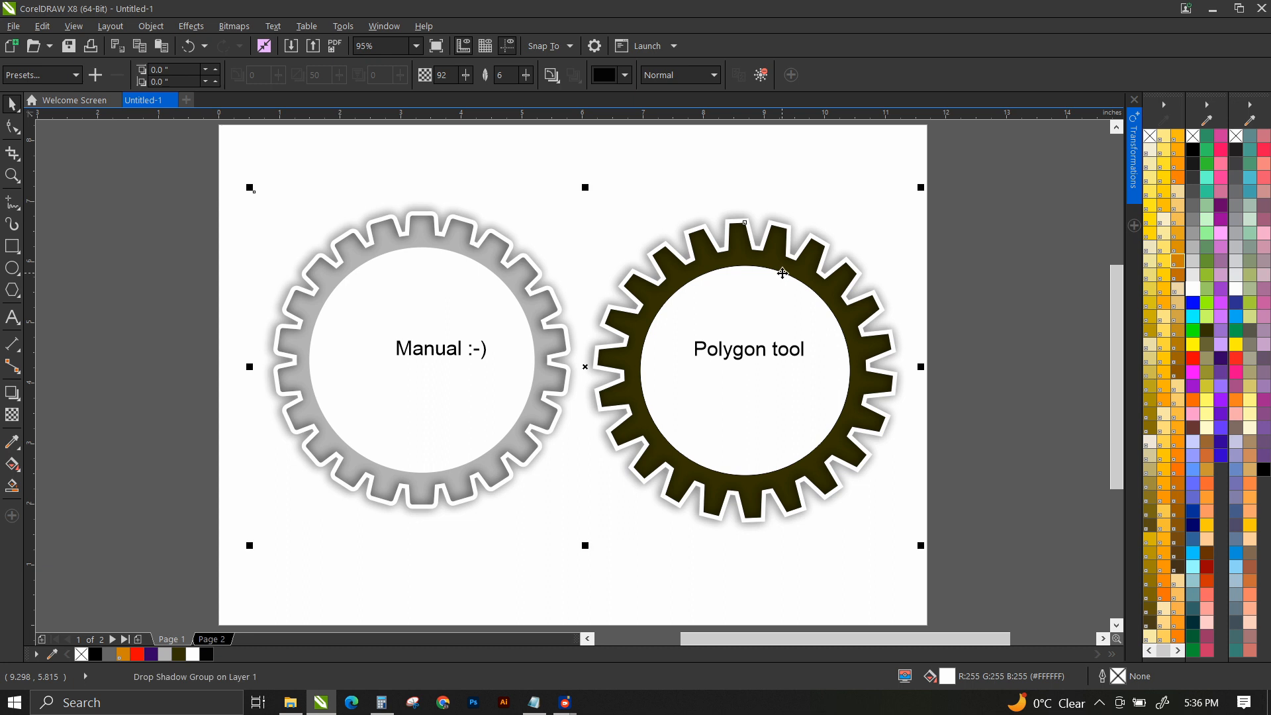
pyautogui.press('Tab')
pyautogui.press('Tab')
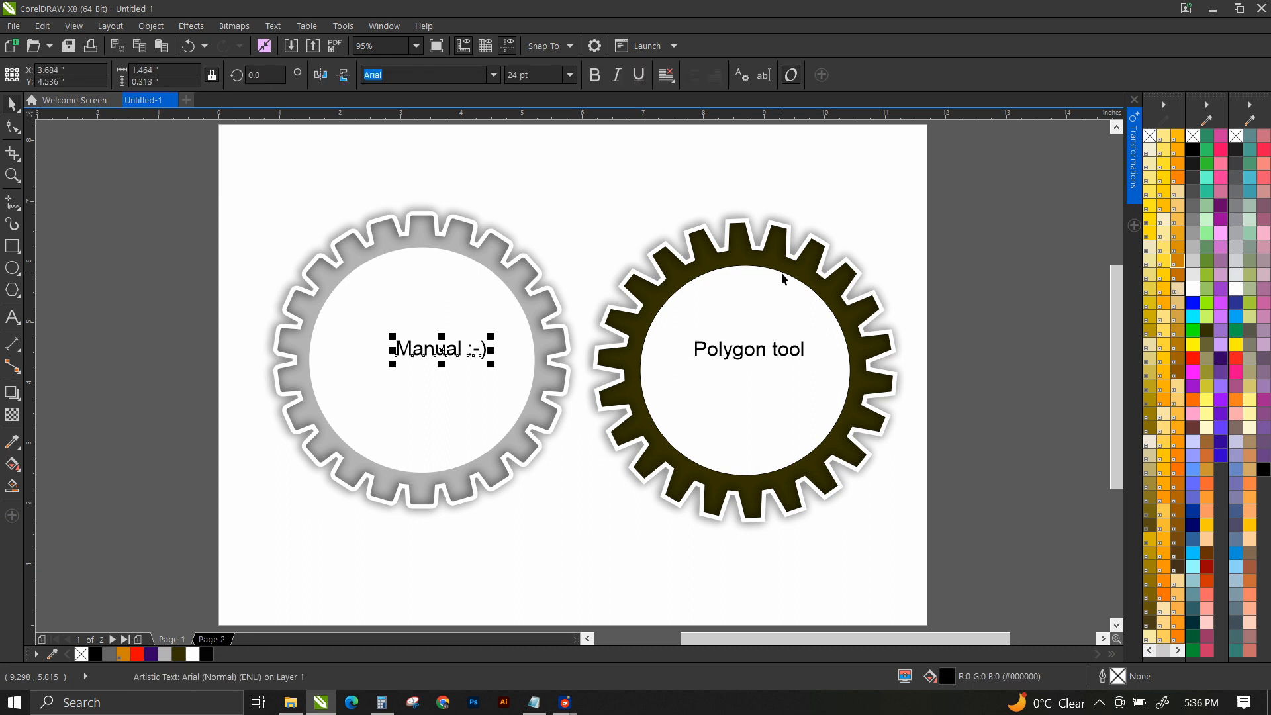
pyautogui.press('Tab')
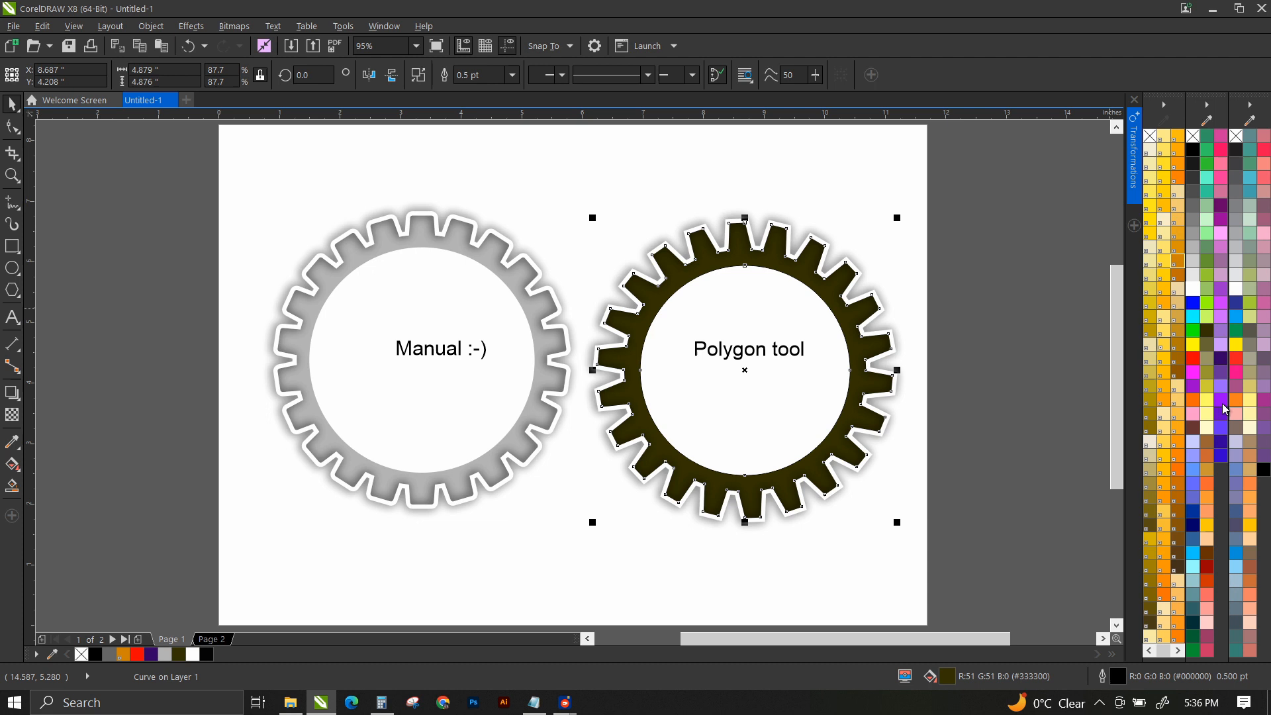
pyautogui.click(1193, 344)
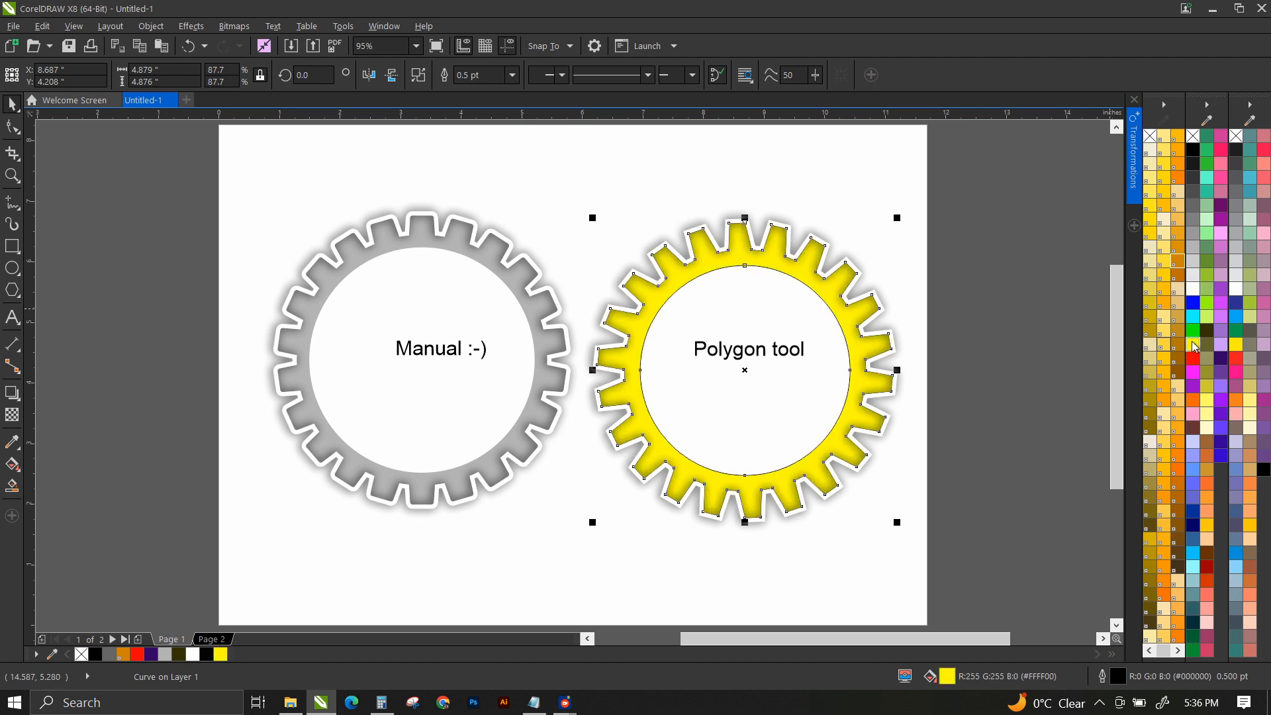
pyautogui.click(982, 221)
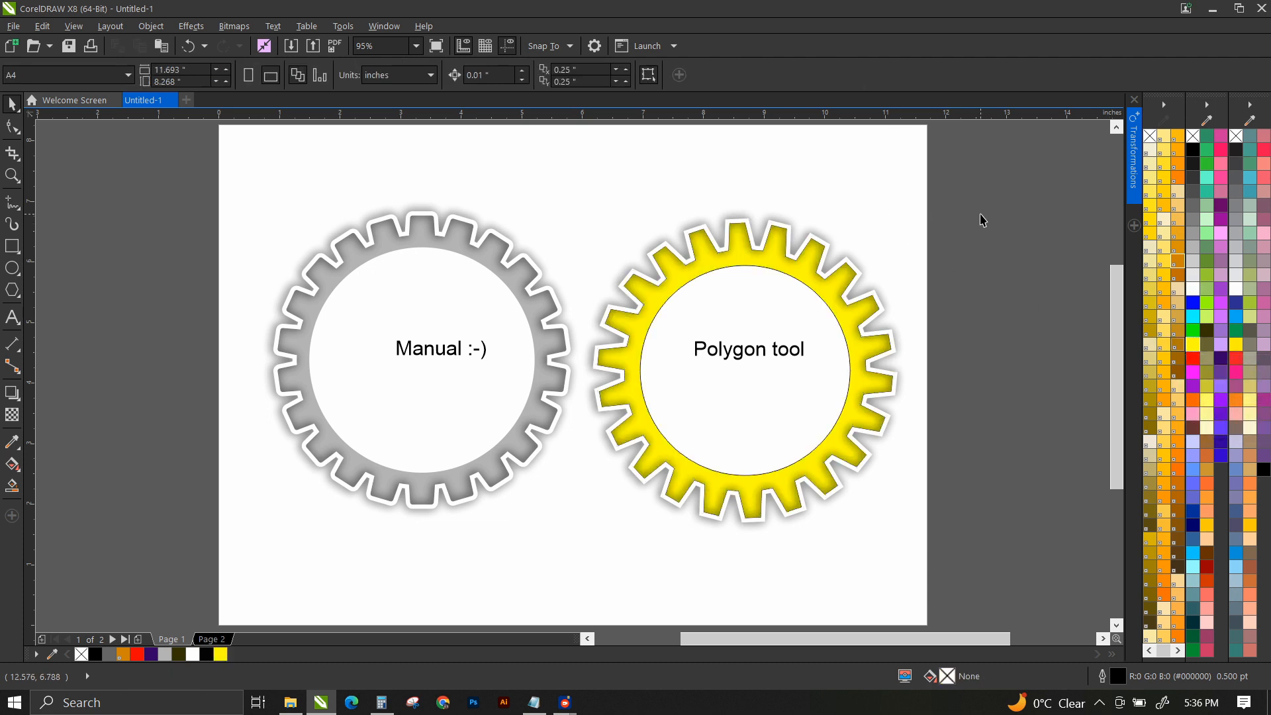